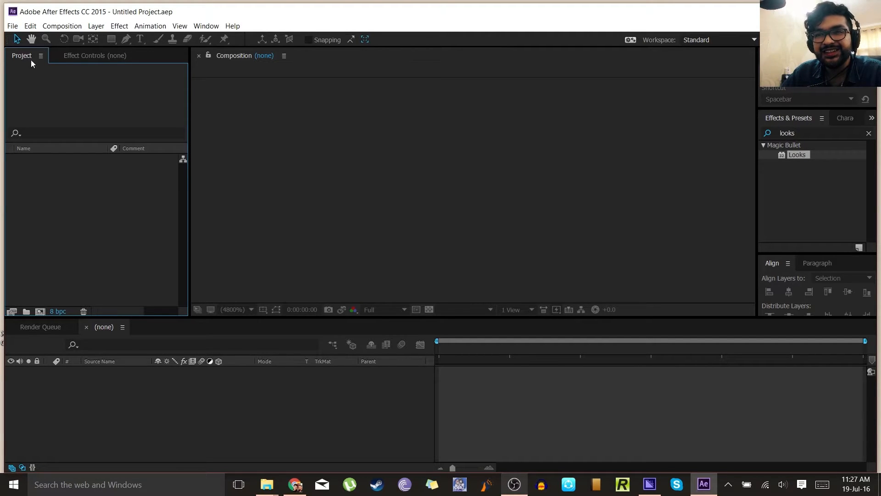
Import the audio file "Different Heaven - Nekozilla" from the Tutorial Thursday\07 folder in File Explorer into the After Effects project
mouse_move(266, 484)
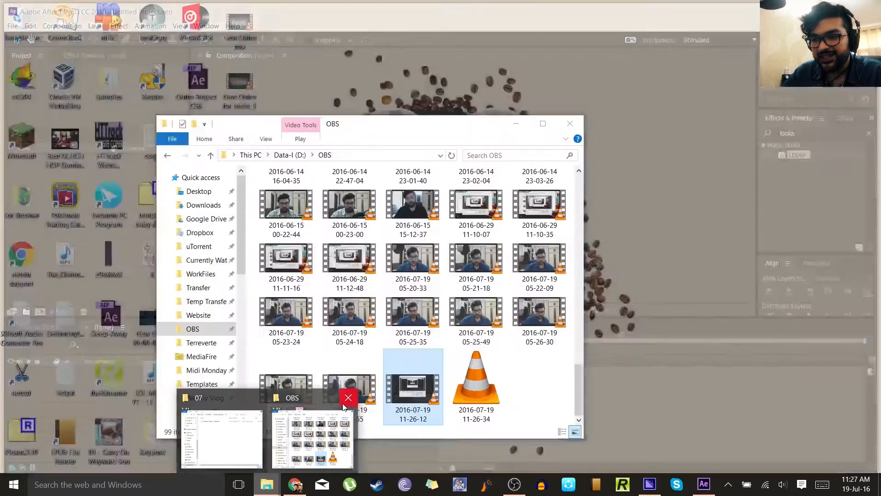
left_click(348, 397)
left_click(266, 433)
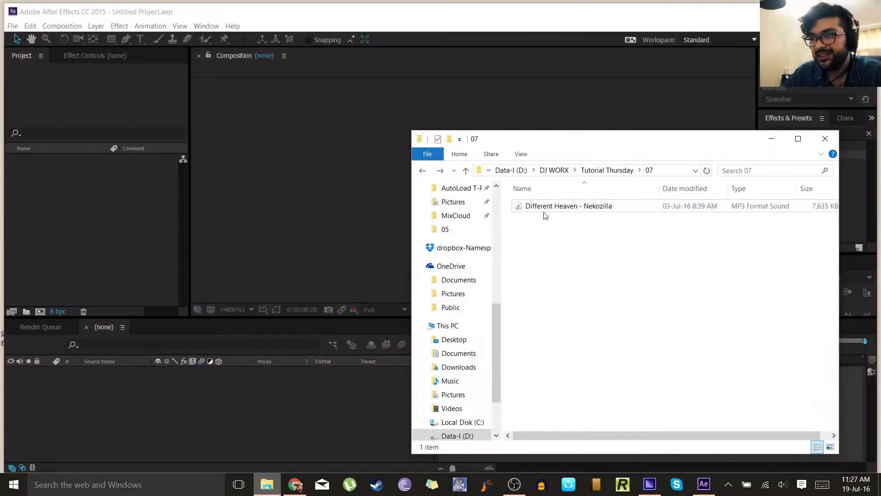
left_click(551, 207)
left_click_drag(550, 206, 114, 199)
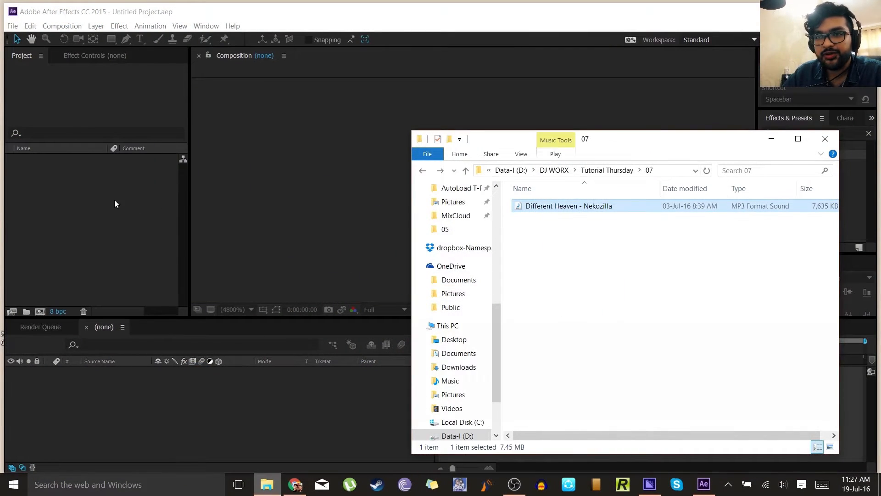
left_click(195, 232)
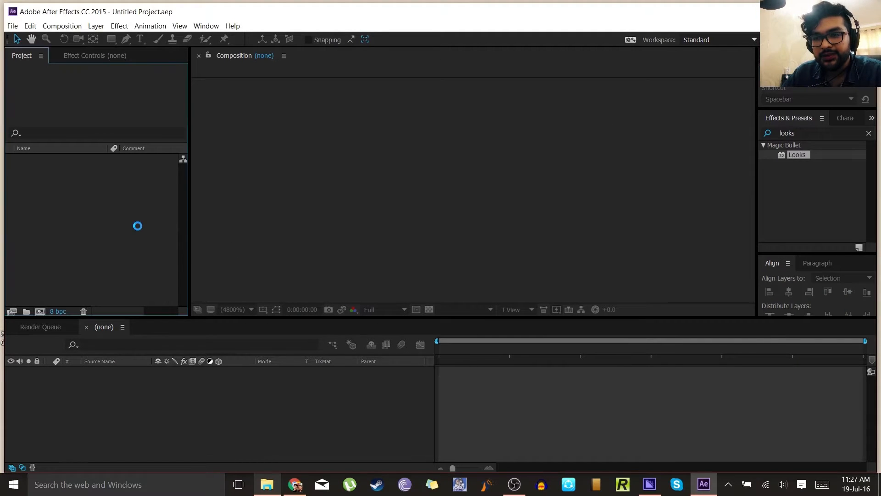
left_click(116, 260)
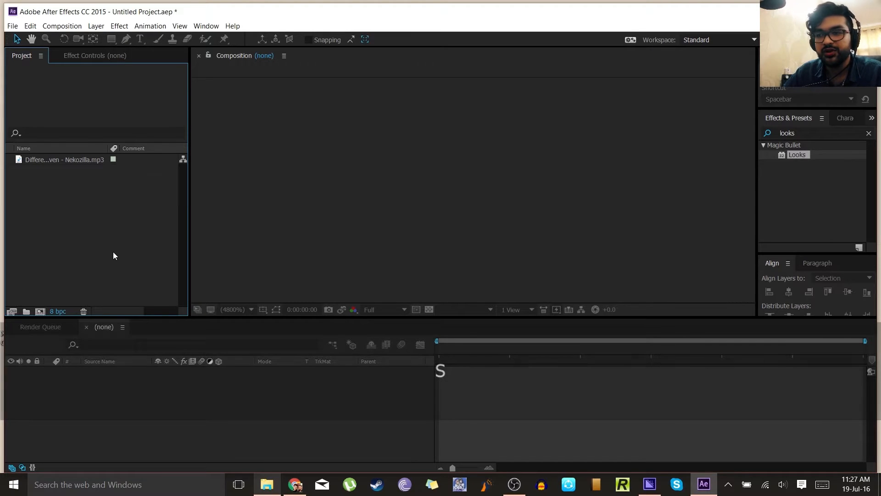
Save the project as "Untitled Project" in the Tutorial Thursday\07 folder
left_click(17, 24)
left_click(40, 121)
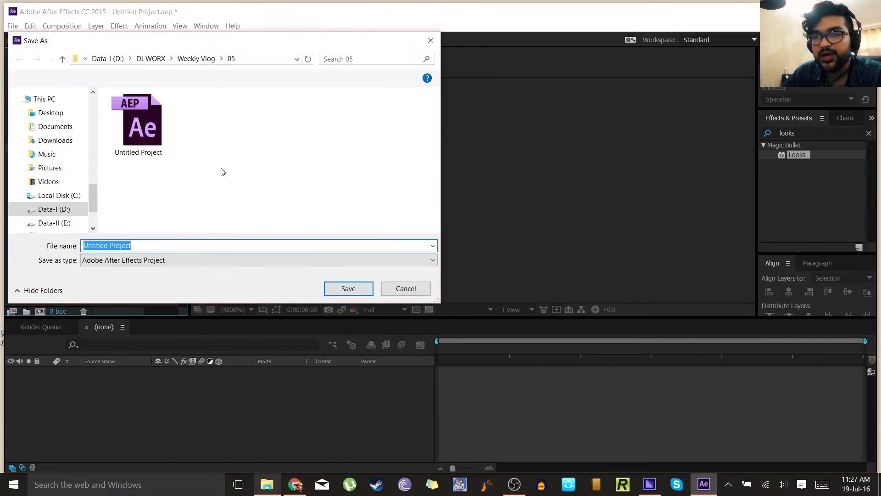
left_click_drag(95, 195, 92, 153)
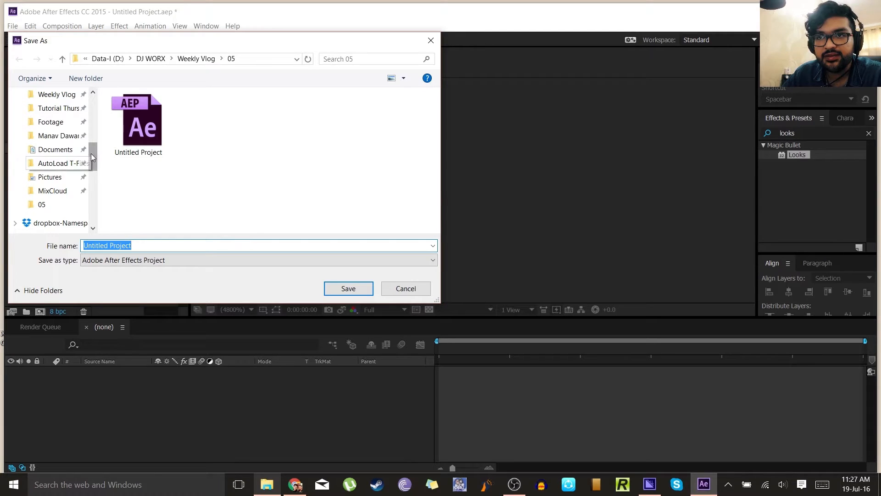
left_click_drag(92, 155, 92, 144)
left_click(54, 150)
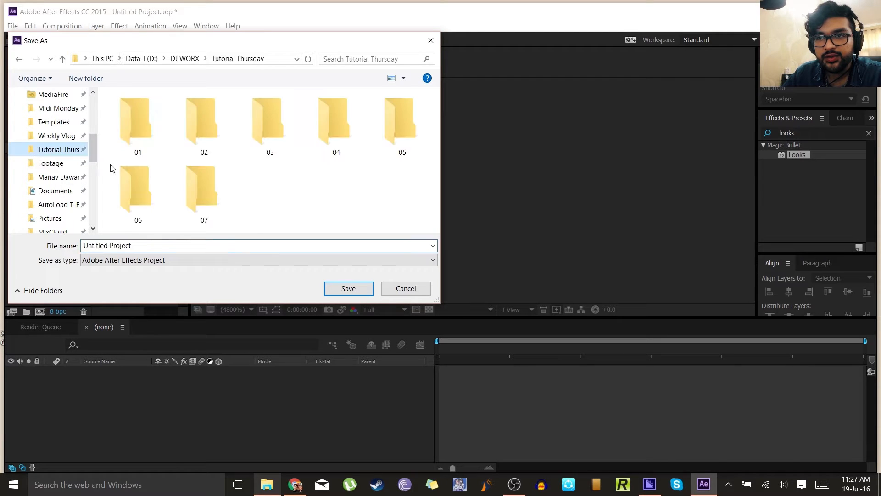
double_click(196, 185)
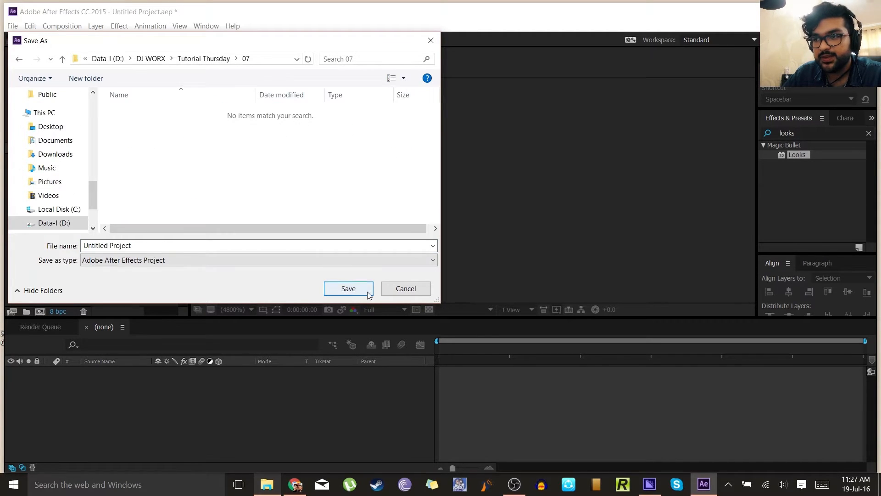
left_click(348, 288)
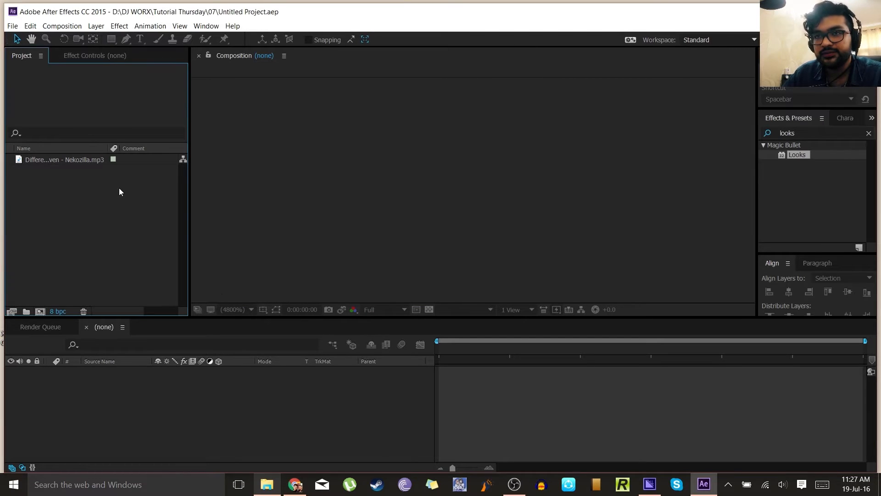
left_click(59, 28)
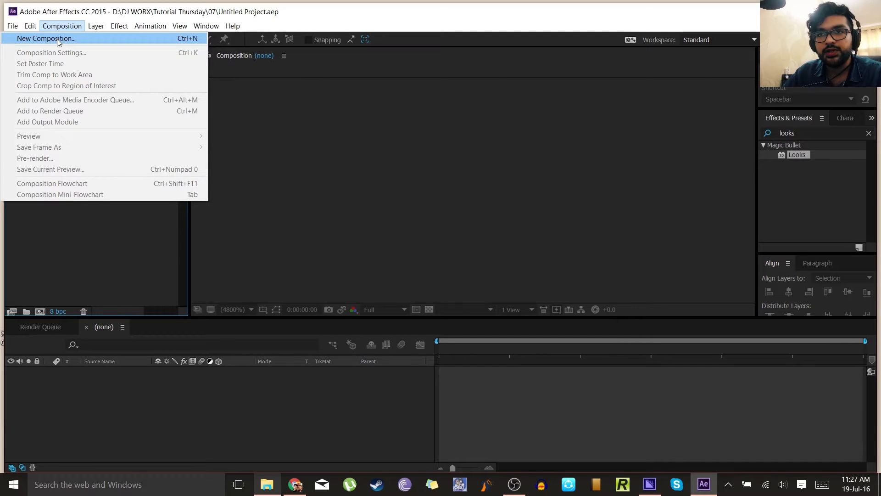
left_click(57, 38)
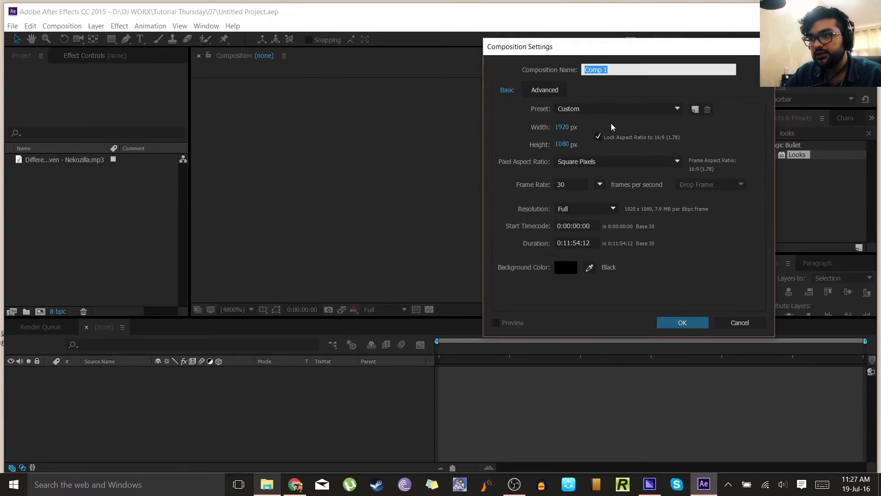
left_click(739, 322)
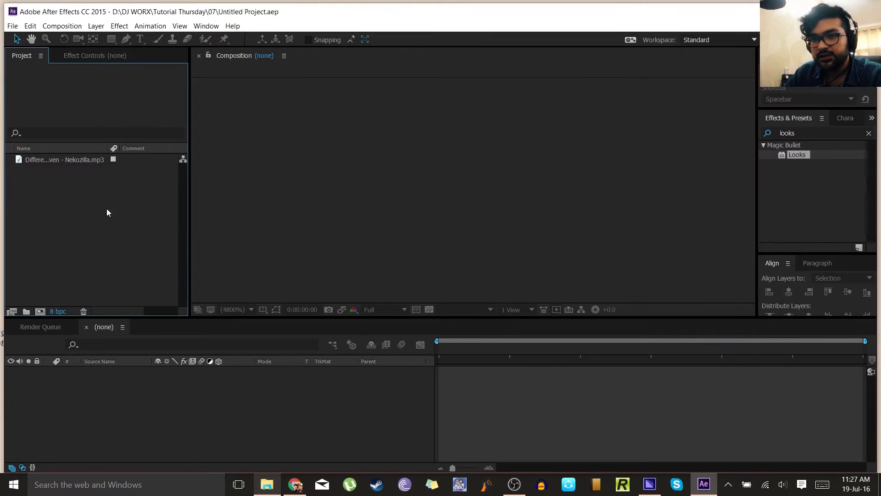
Create a composition from the imported Nekozilla MP3 and set its duration to 0:00:30:00
left_click(32, 158)
left_click_drag(51, 159, 41, 311)
right_click(167, 327)
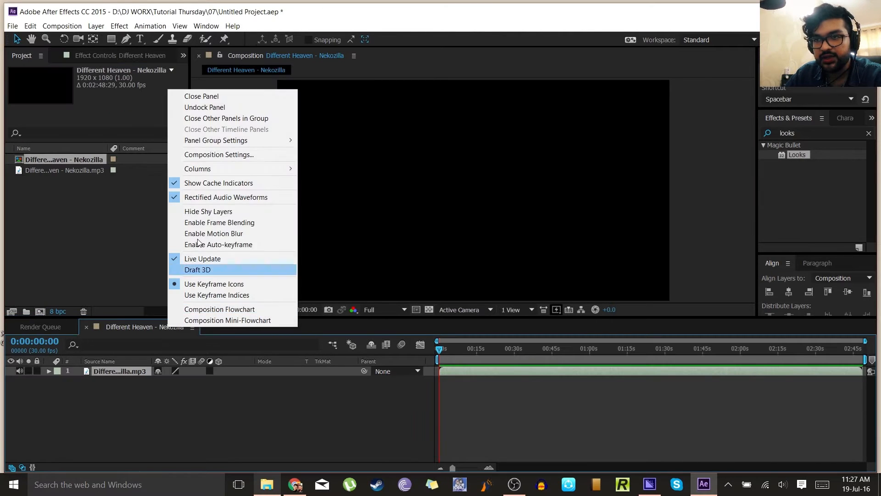
left_click(203, 155)
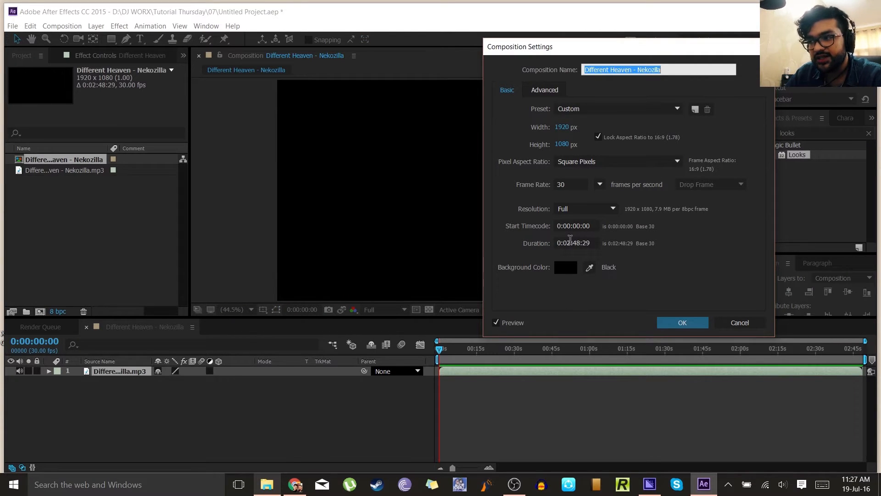
left_click(568, 243)
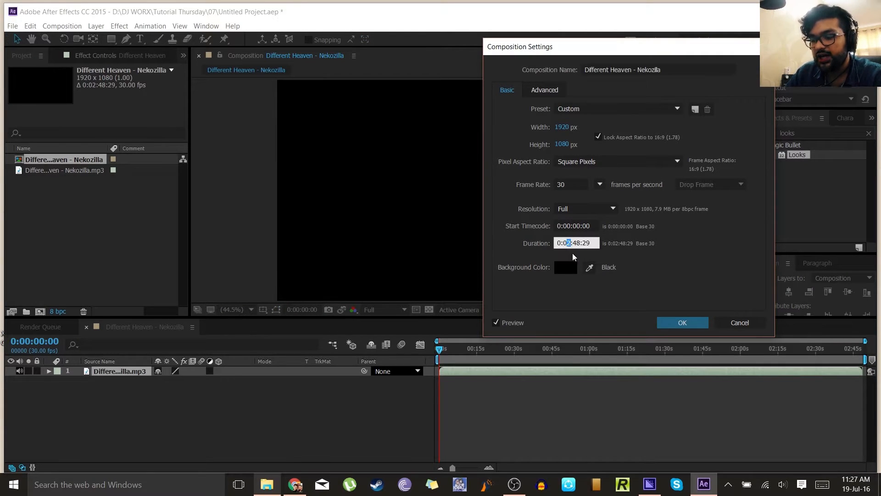
type("0:")
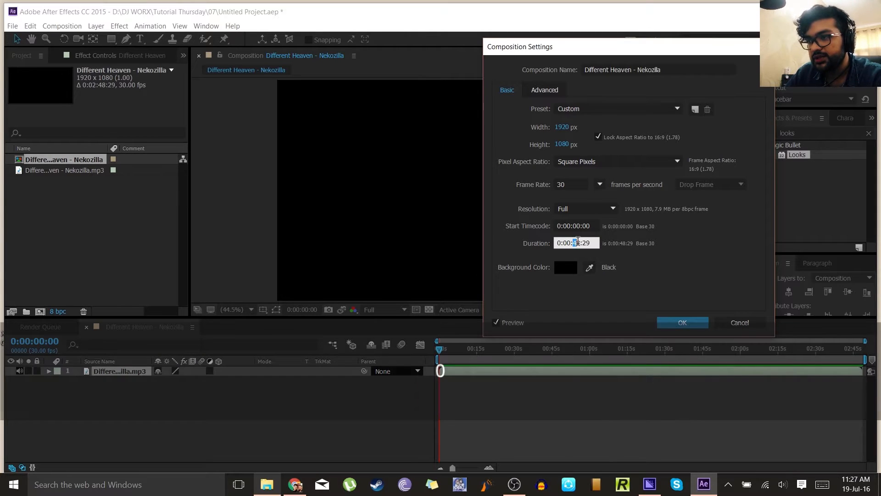
type("30")
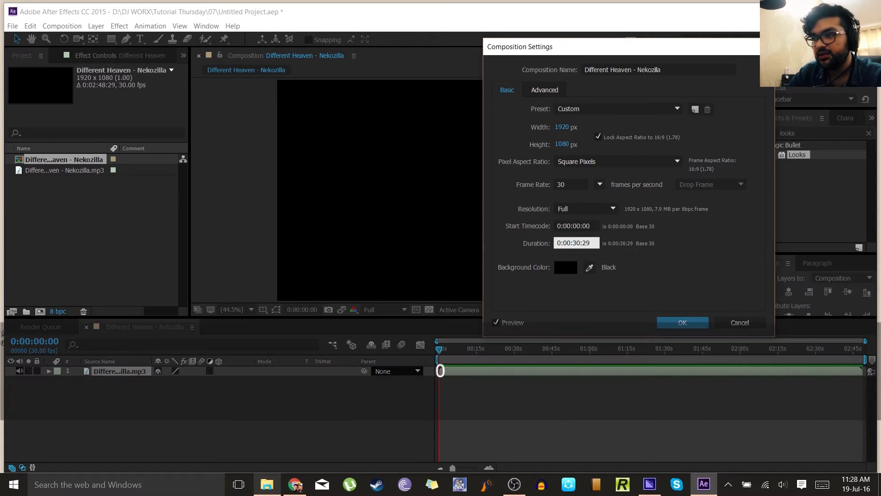
key("Right")
key("shift+Right")
key("shift+Right")
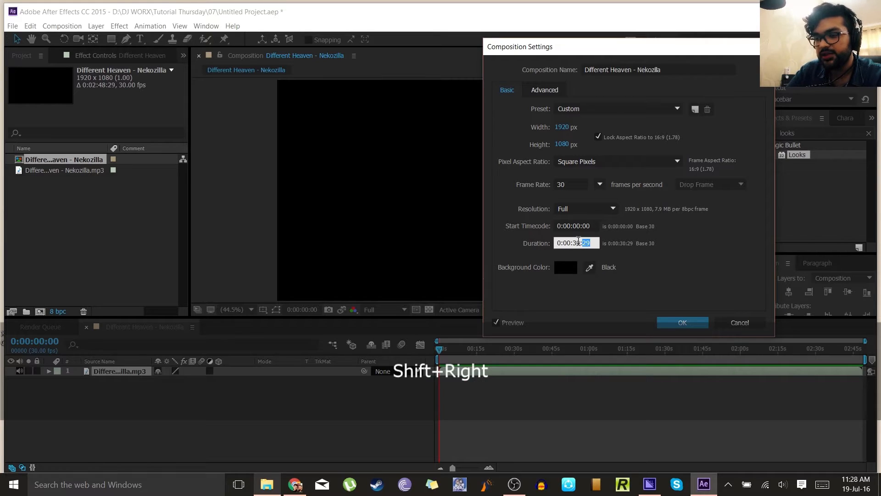
type("00")
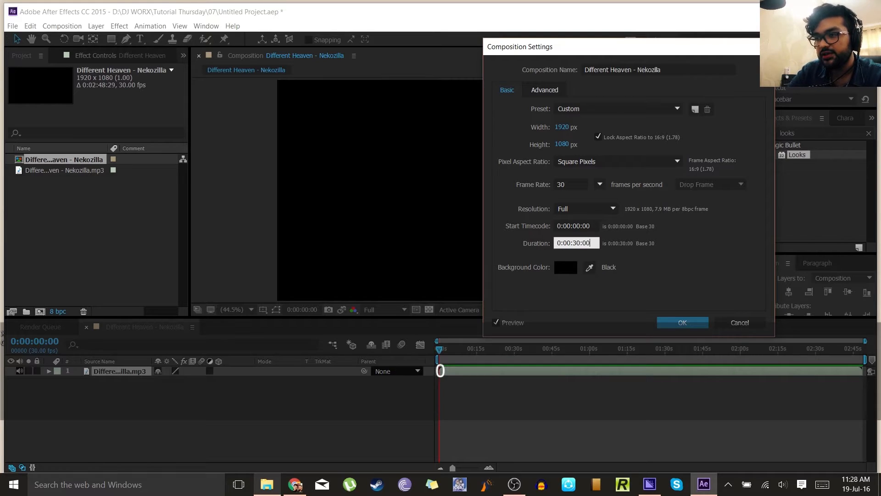
Set the composition's frame rate to 60 frames per second and apply the settings
left_click(599, 184)
left_click(617, 309)
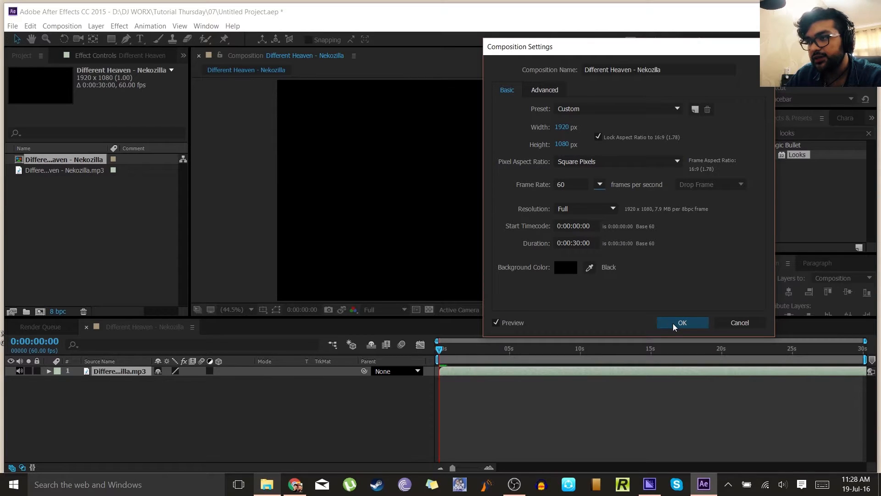
left_click(543, 89)
left_click(513, 91)
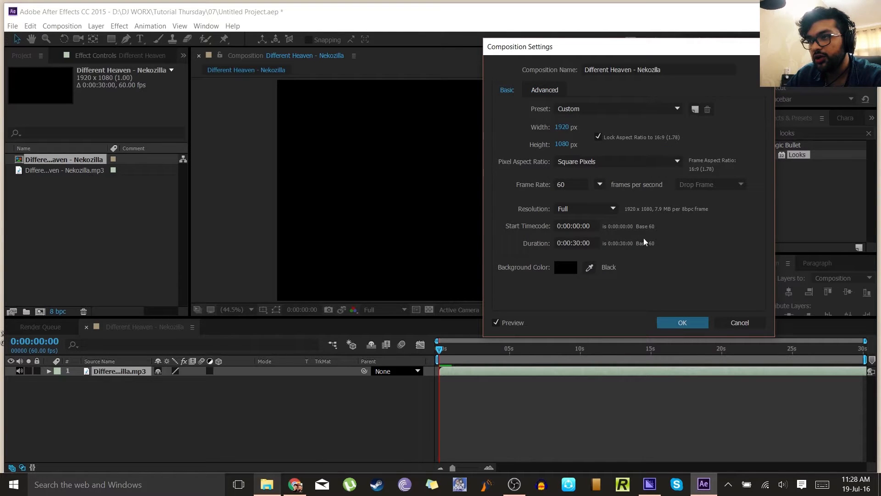
left_click(682, 323)
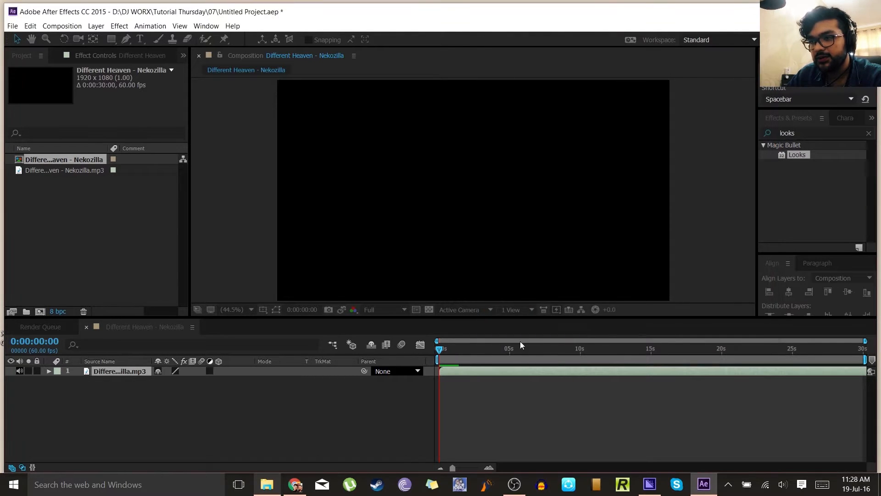
Trim the start of the audio layer at 0:00:29:59 and move the trimmed layer to begin at 0:00:00:00
left_click(859, 350)
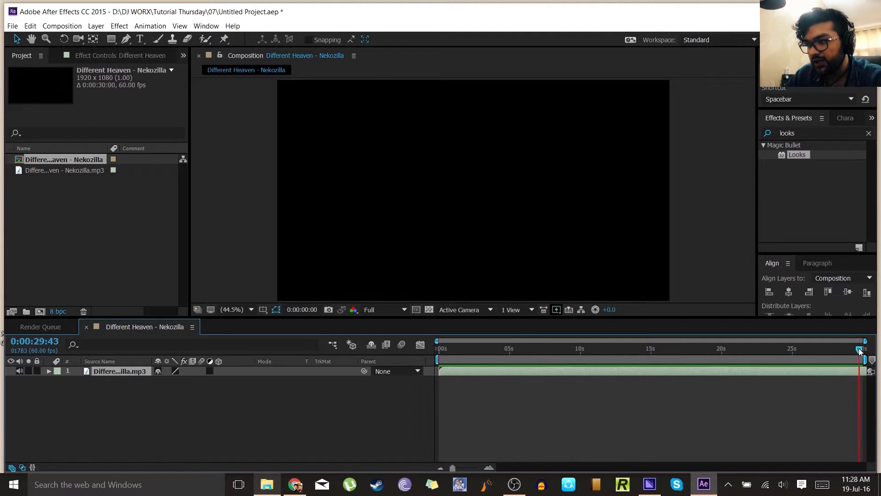
key("alt+bracketleft")
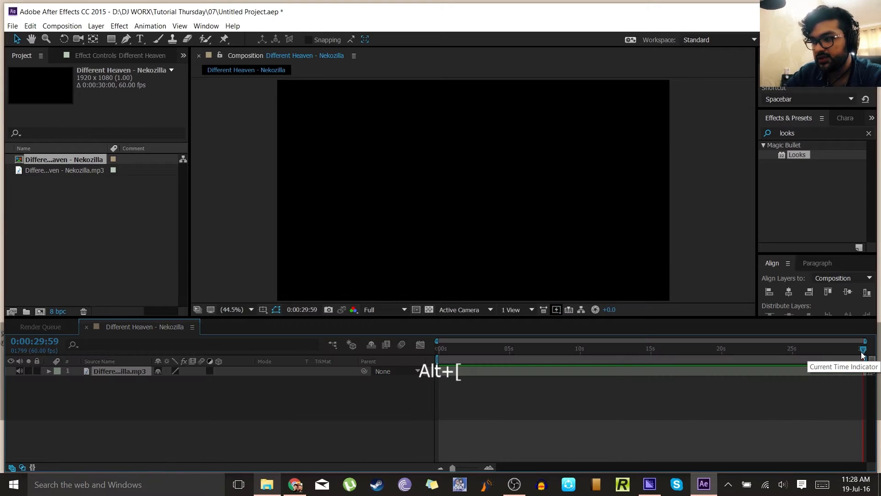
left_click_drag(862, 351, 395, 364)
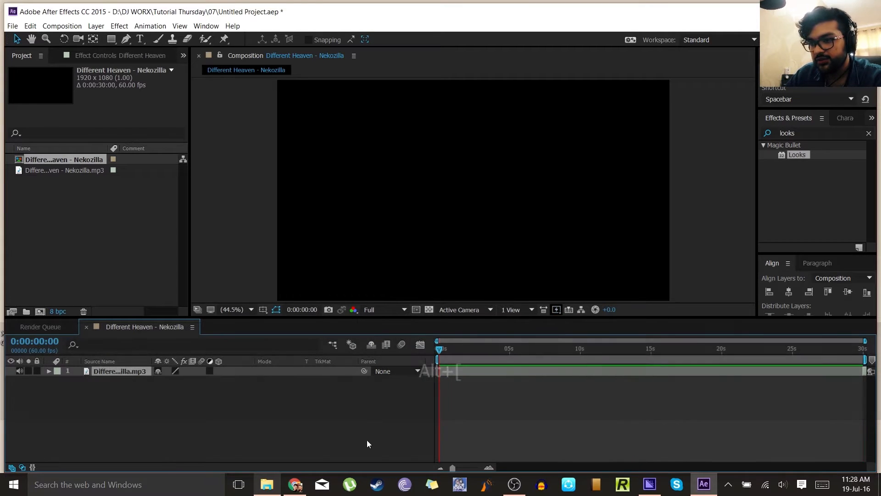
key("bracketleft")
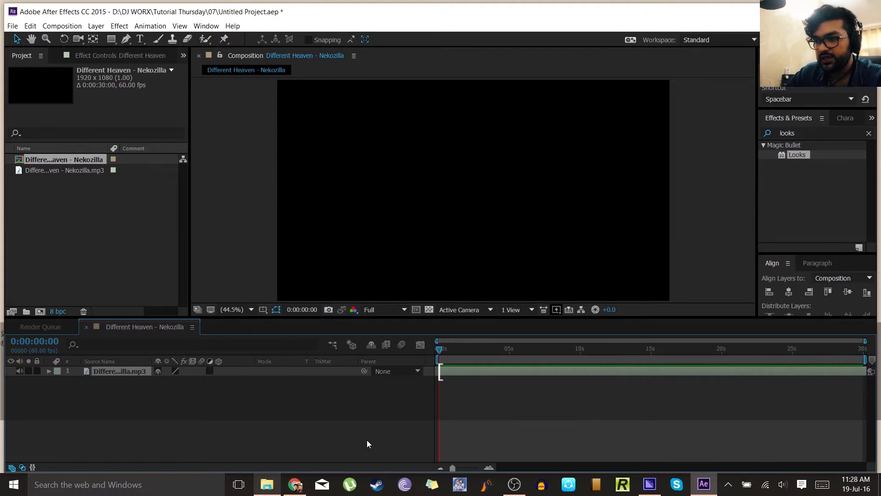
left_click_drag(441, 351, 441, 351)
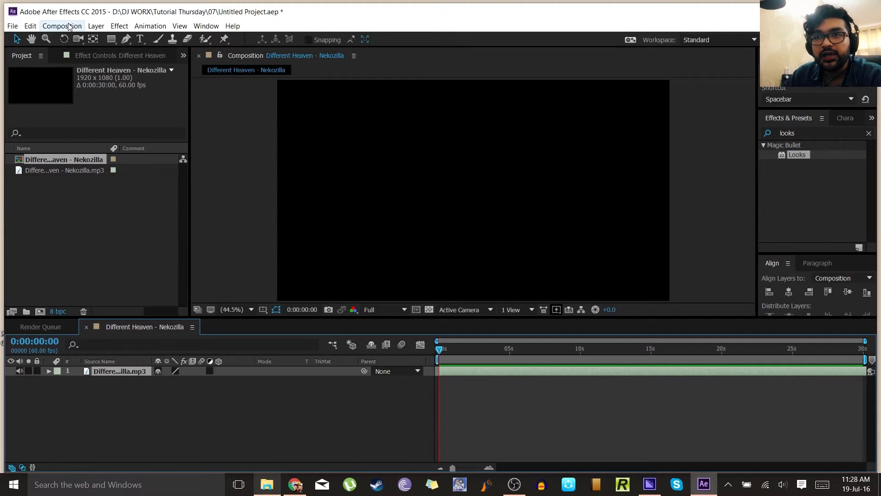
Create a black 1920 x 1080 px solid layer named "Audio Spectrum"
left_click(96, 26)
mouse_move(124, 39)
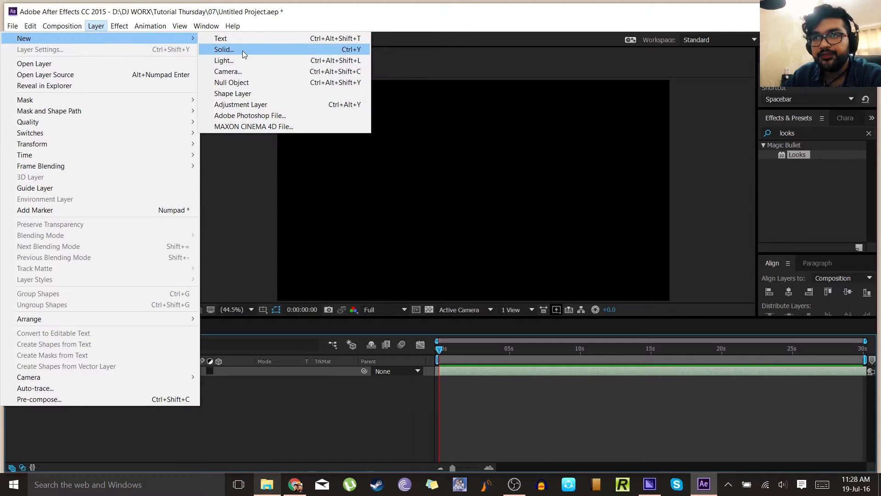
left_click(242, 51)
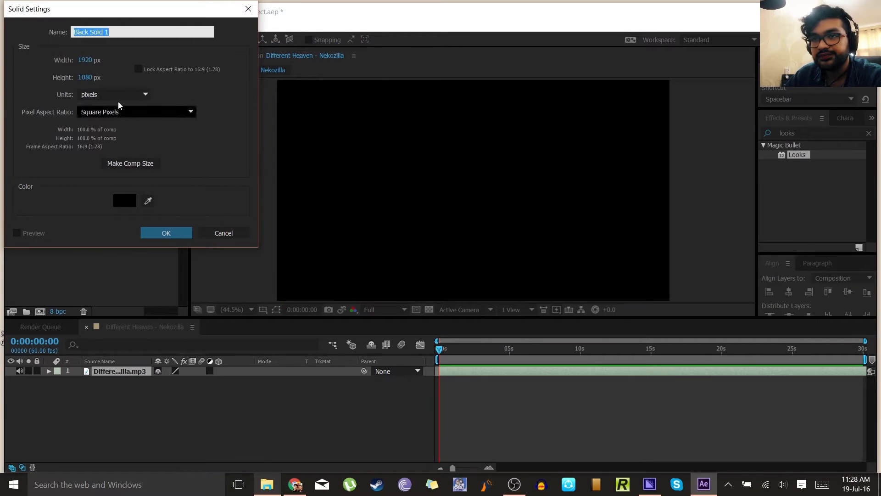
type("Audio ")
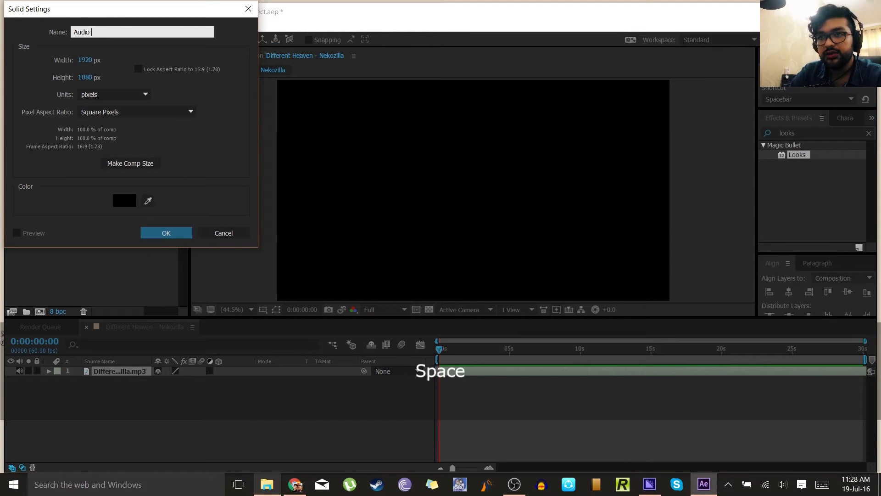
type("Spectrum")
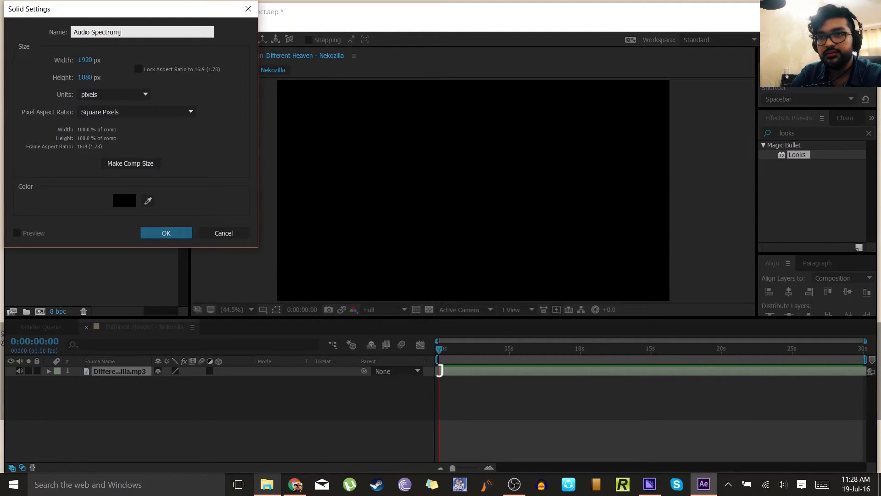
type("j")
key("BackSpace")
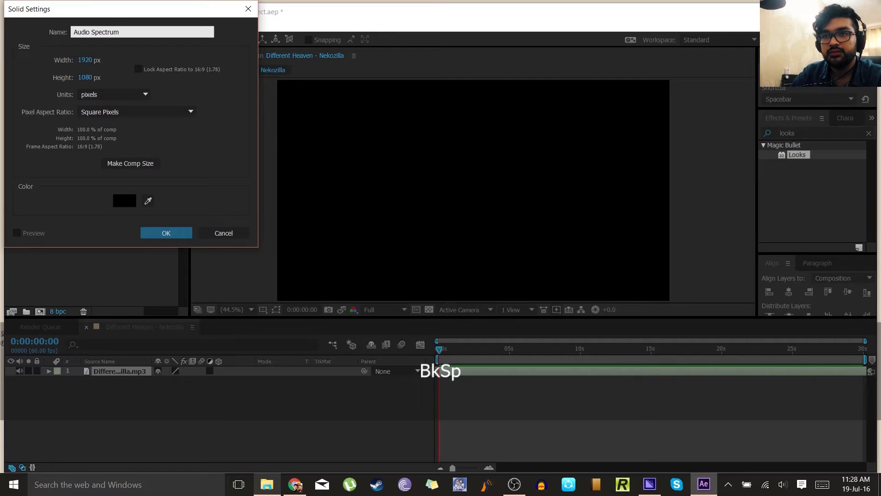
key("Return")
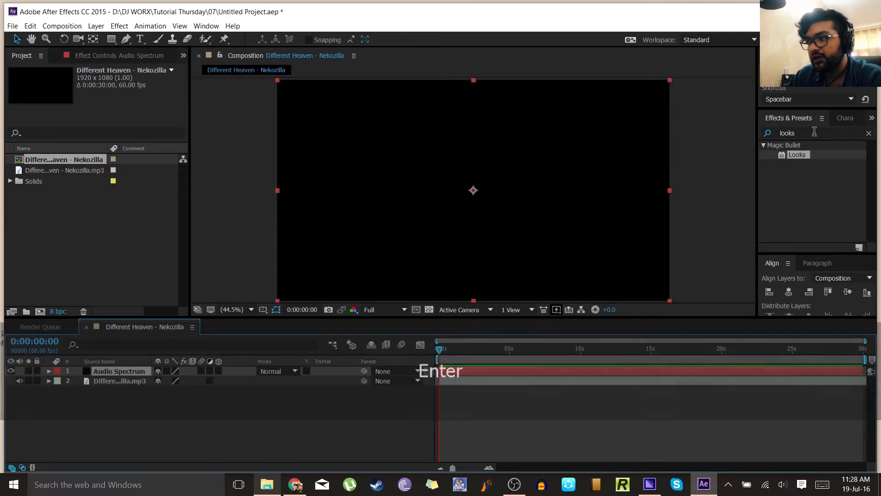
Find the Audio Spectrum effect and apply it to the Audio Spectrum solid layer
left_click(787, 133)
type("audio spe")
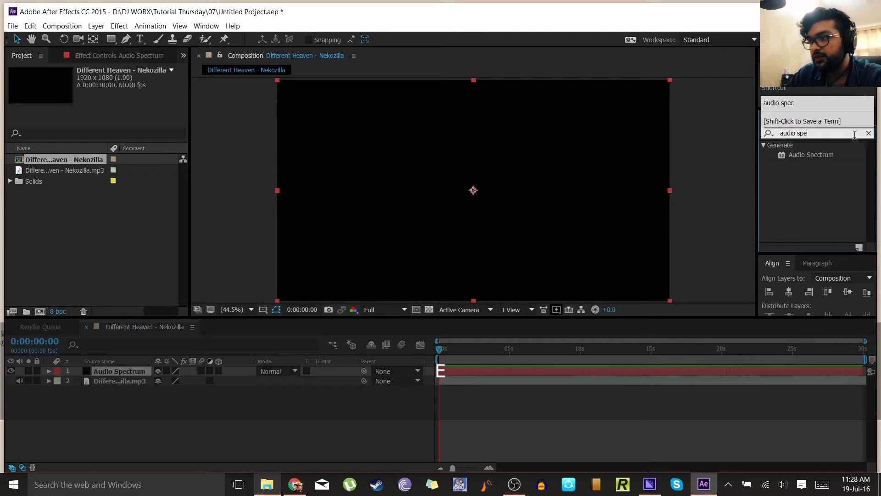
double_click(830, 153)
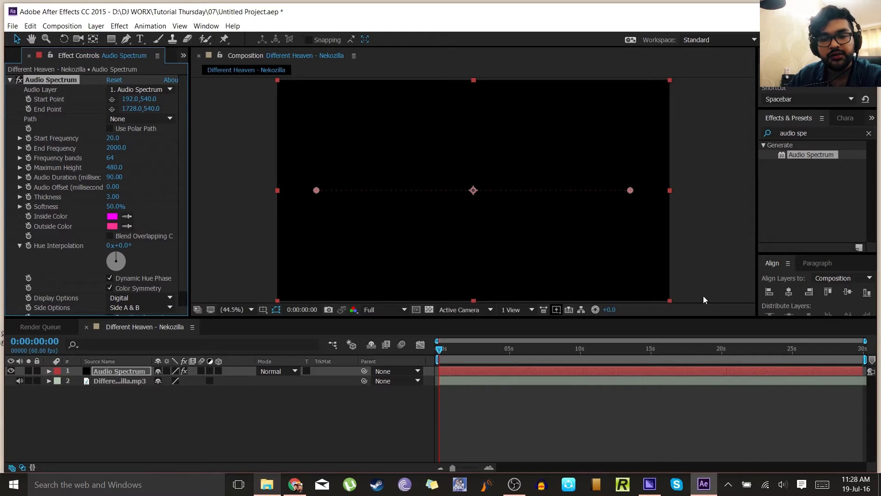
left_click(349, 444)
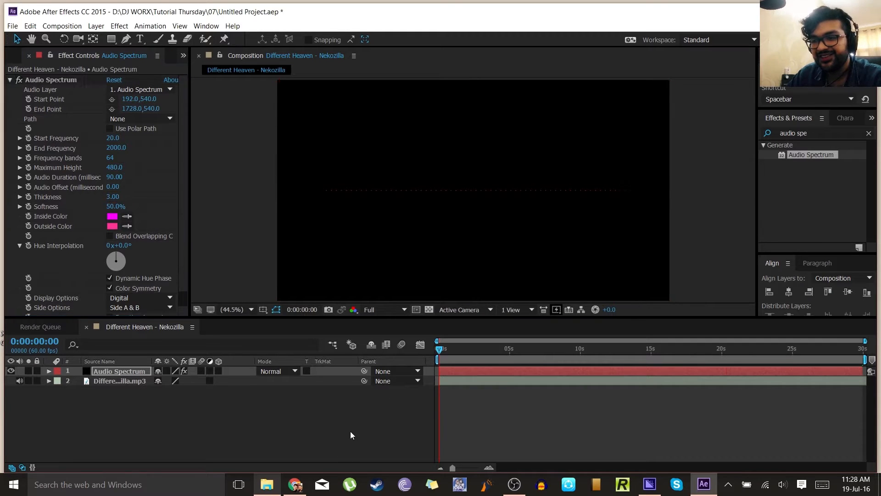
mouse_move(281, 483)
key("super+e")
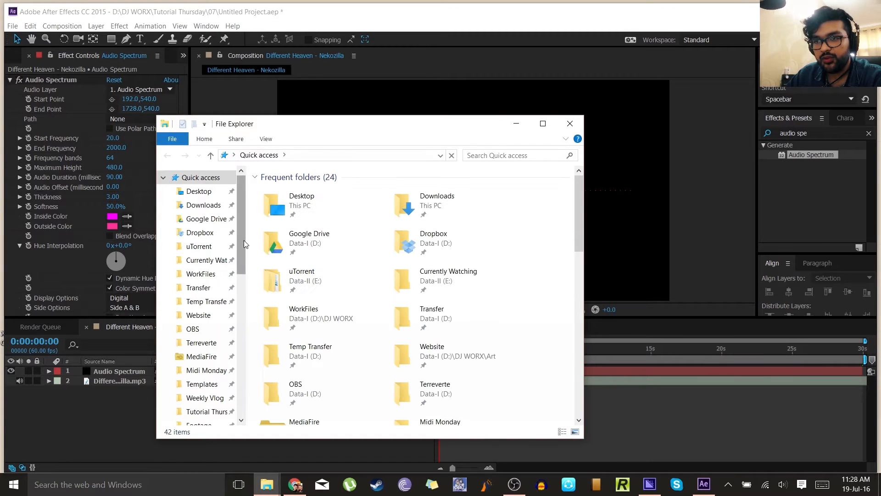
left_click(570, 123)
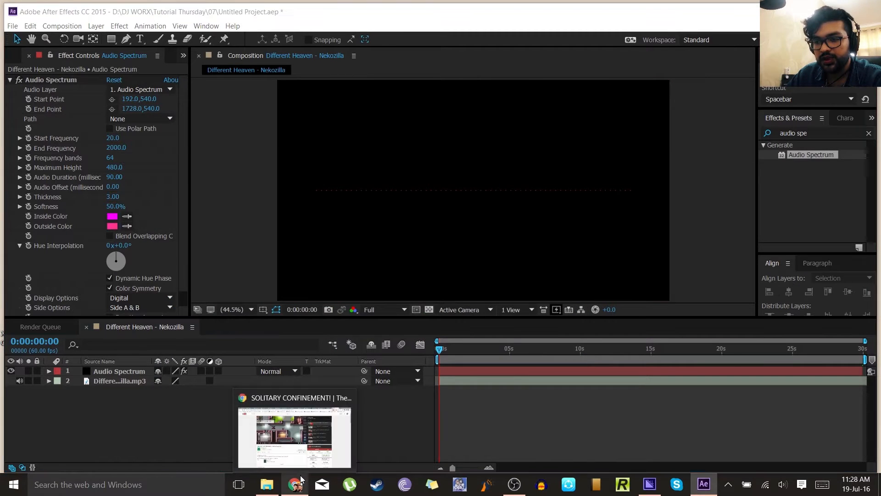
Switch to a new Google Chrome window, load pixabay.com and maximize the window
right_click(288, 474)
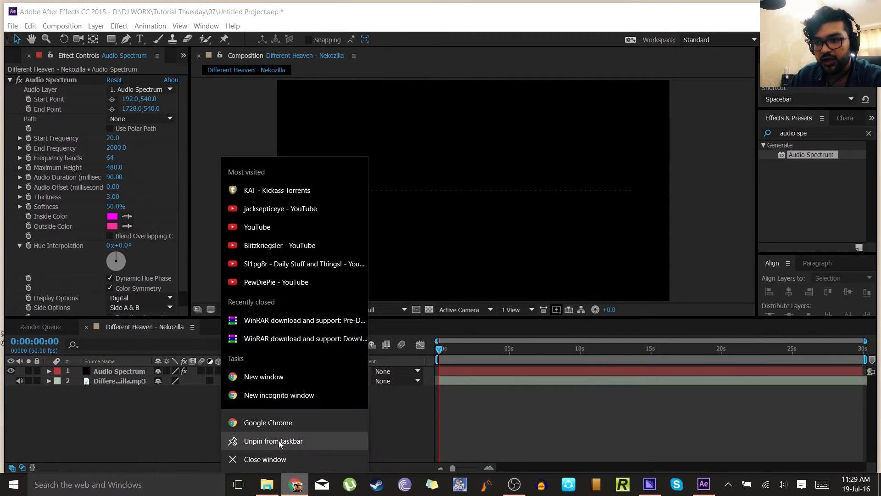
left_click(275, 379)
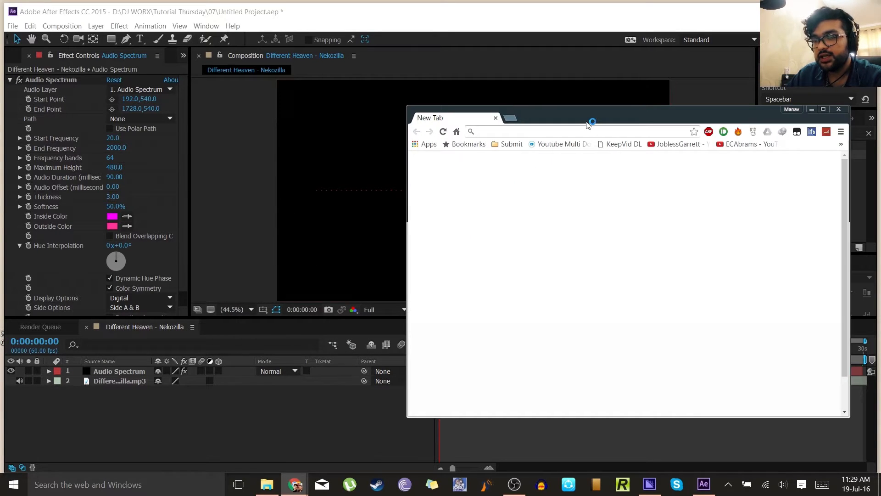
type("pix")
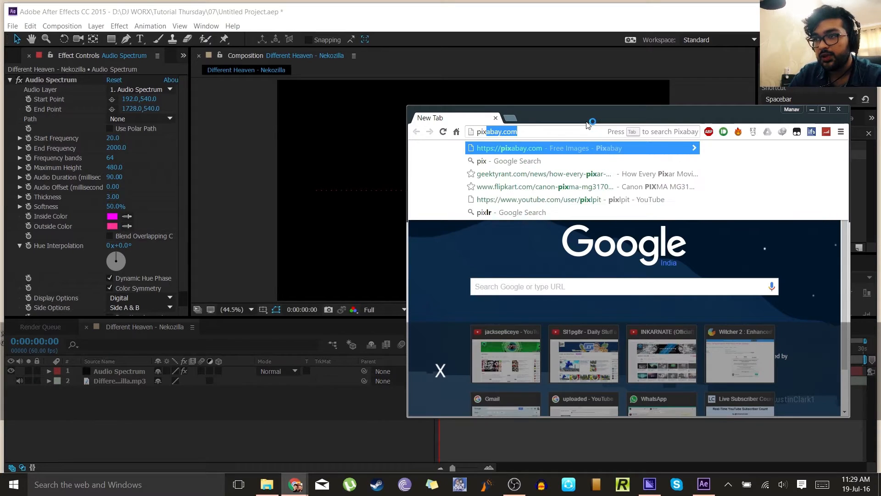
key("Return")
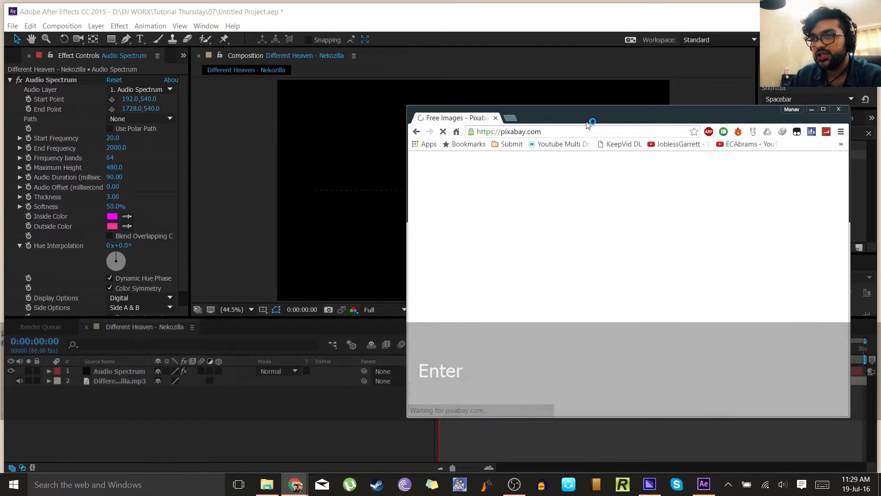
double_click(588, 123)
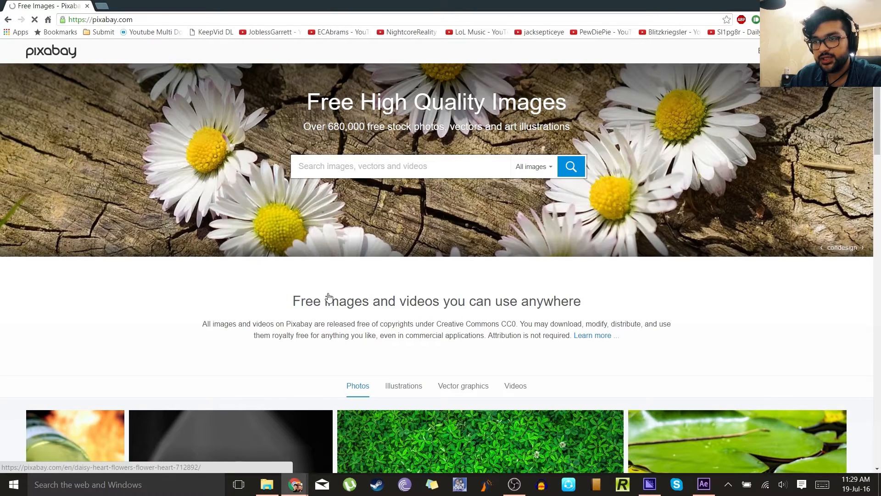
triple_click(575, 305)
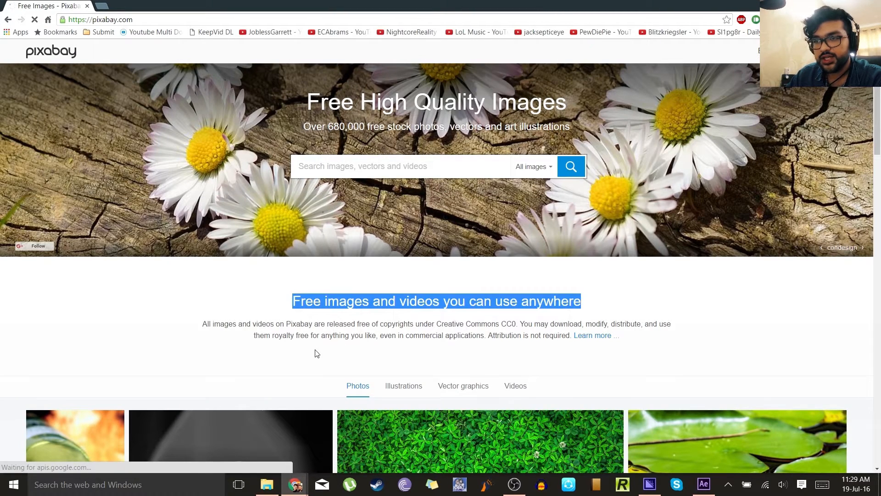
Filter the Pixabay image search to horizontal photos larger than 1920 × 1080 px
left_click(532, 169)
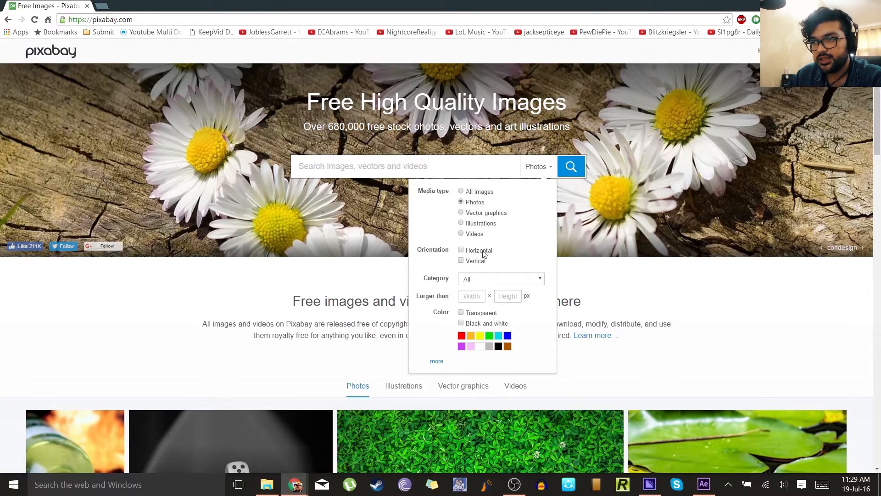
left_click(480, 280)
left_click(480, 280)
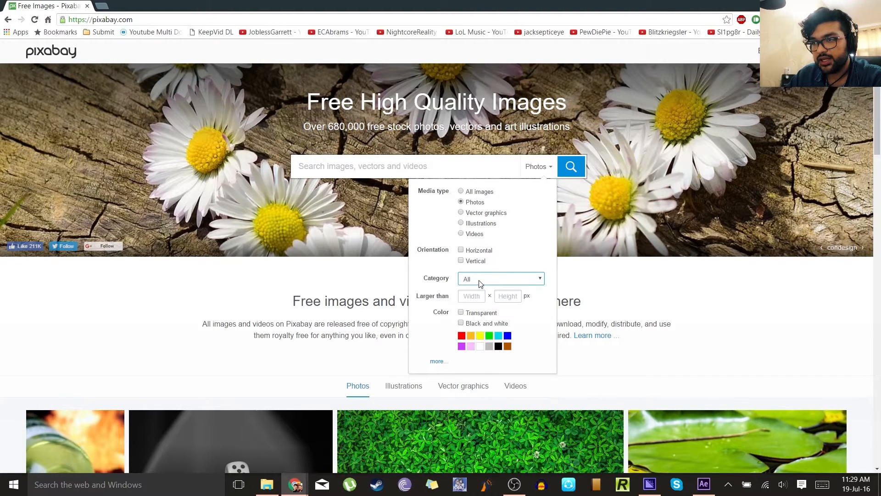
left_click(473, 252)
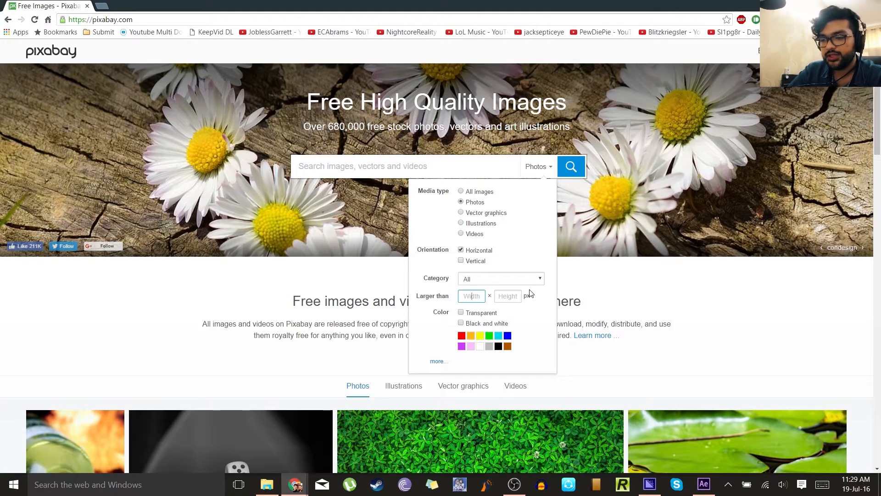
type("1920")
key("Tab")
type("10")
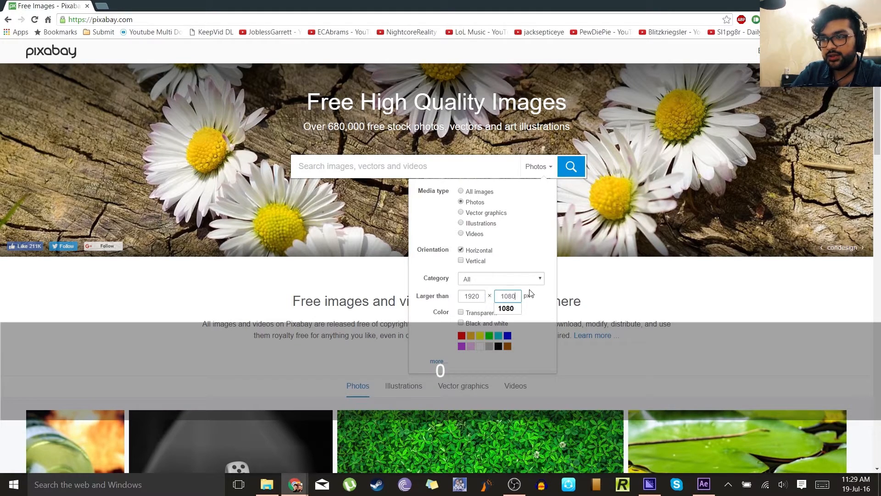
Set the search category to Architecture/Buildings and run the search without a keyword
left_click(511, 279)
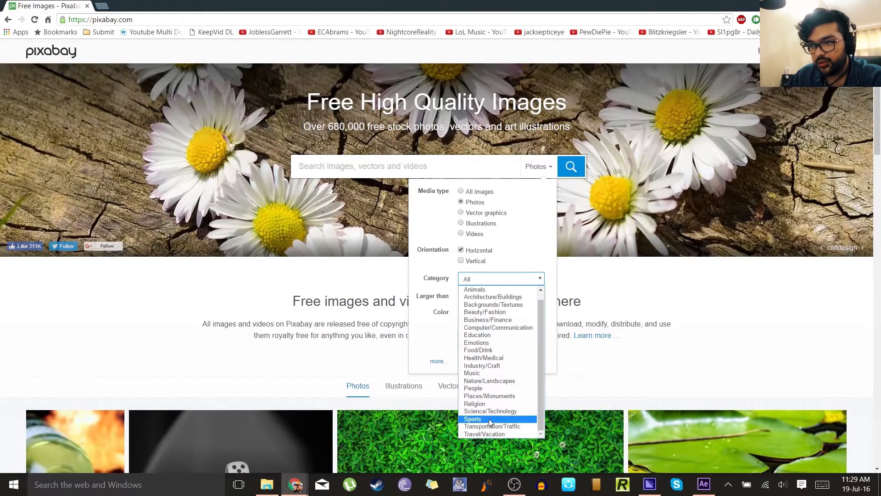
left_click(504, 297)
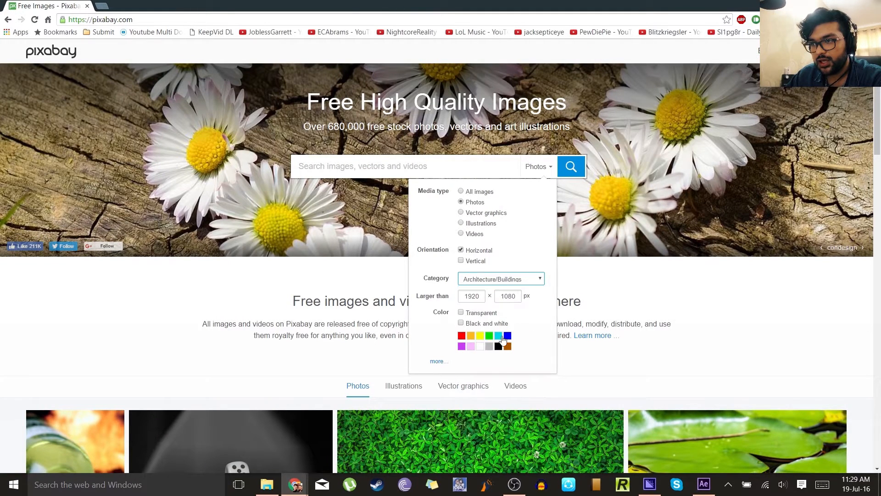
left_click(571, 166)
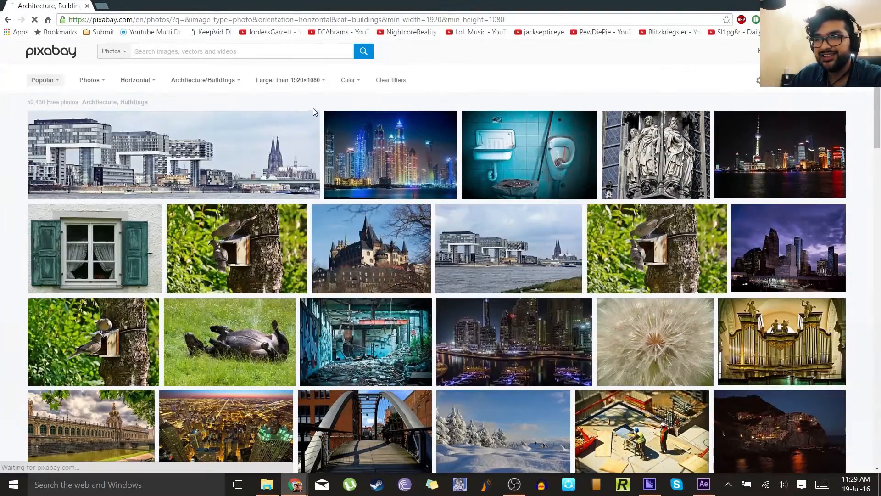
Open the photo of graffiti-covered tanks in an abandoned factory and download it at the original 4608×3072 size
scroll(316, 110, "down", 1)
scroll(320, 113, "down", 9)
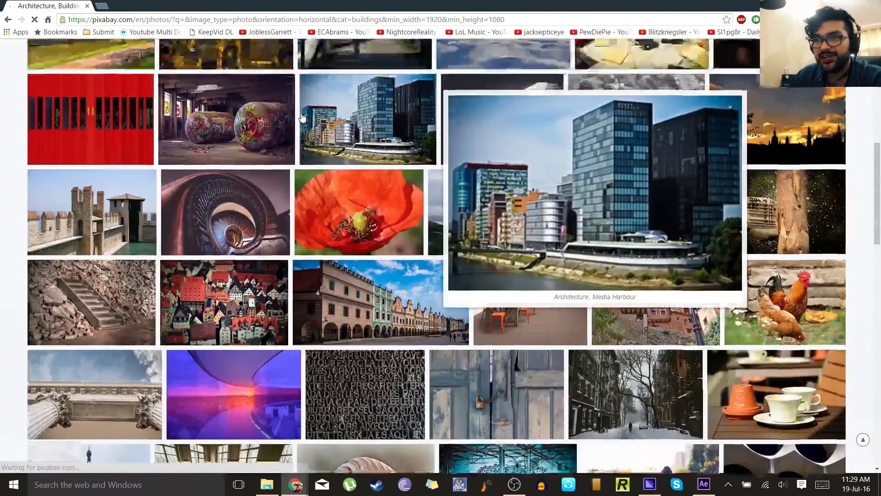
scroll(239, 177, "up", 2)
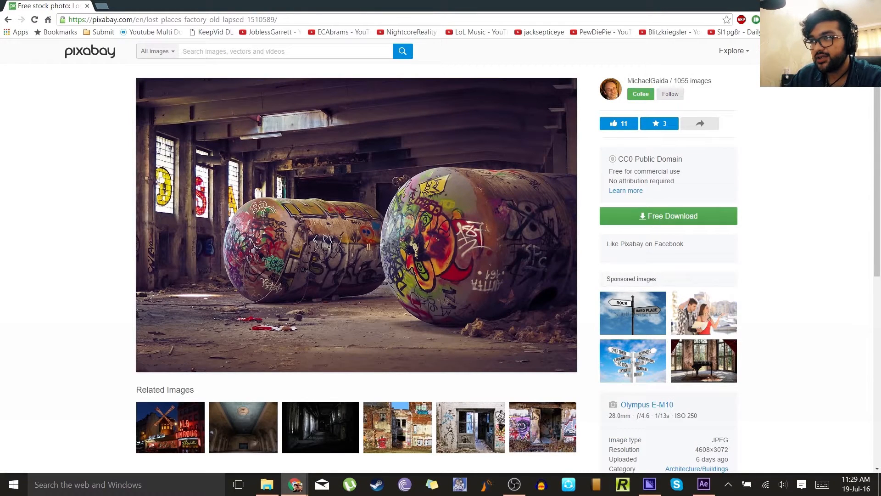
left_click(660, 221)
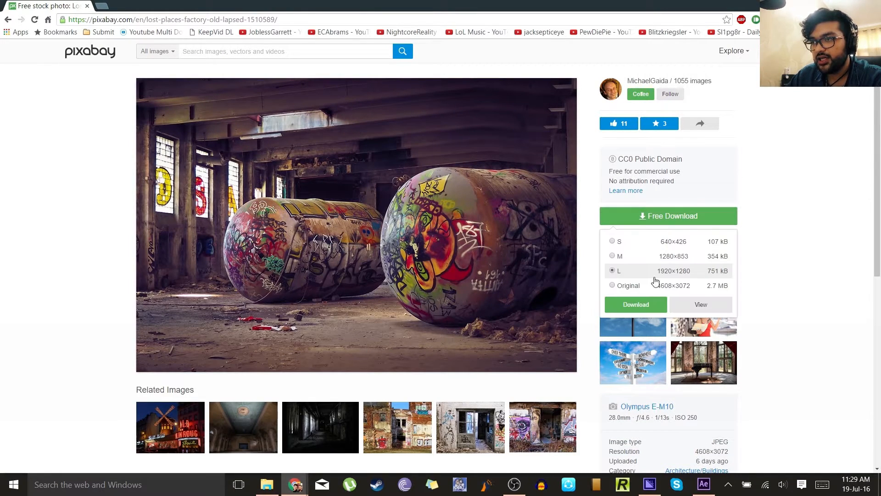
left_click(643, 288)
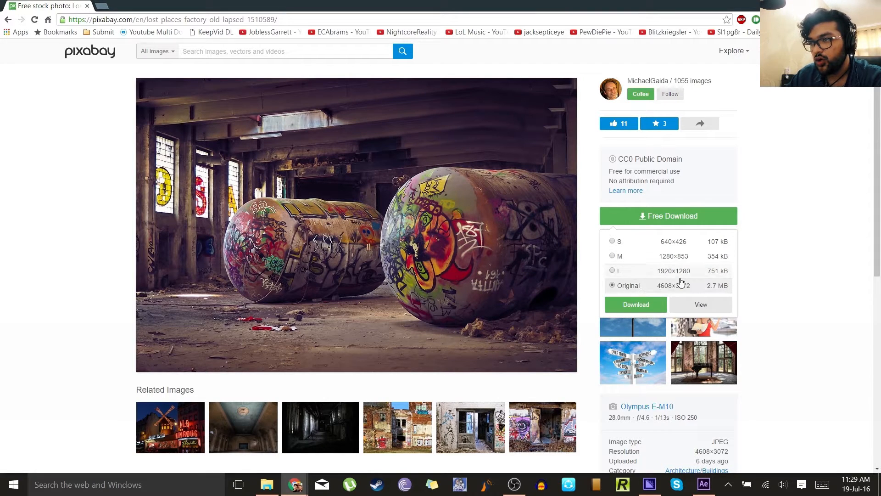
left_click(637, 305)
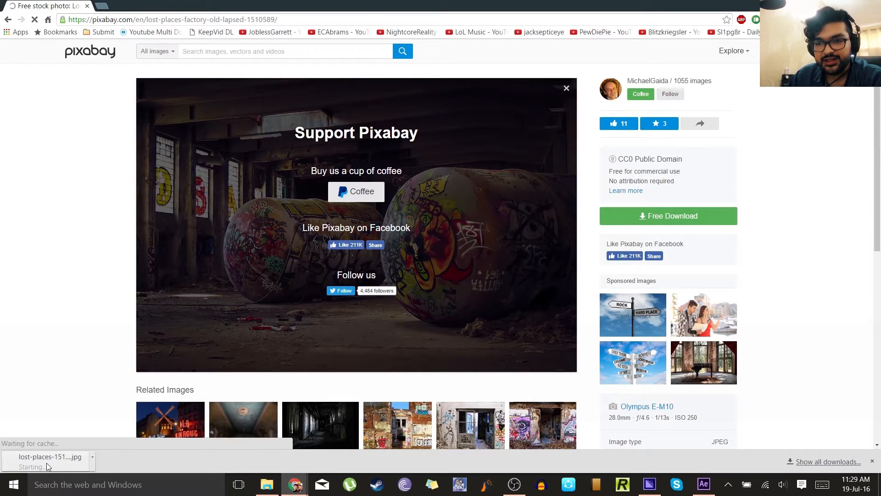
Move the downloaded lost-places JPG from its download folder into the Tutorial Thursday\07 project folder
left_click(92, 459)
left_click(128, 423)
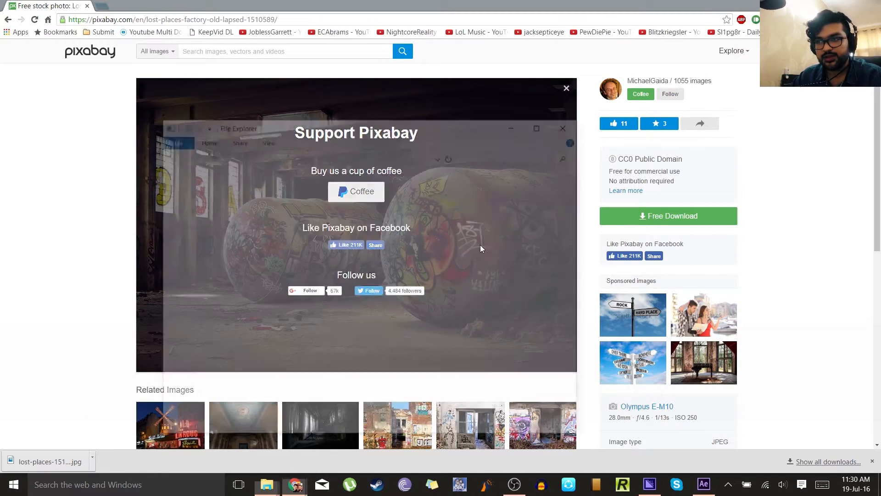
key("ctrl+x")
left_click(571, 121)
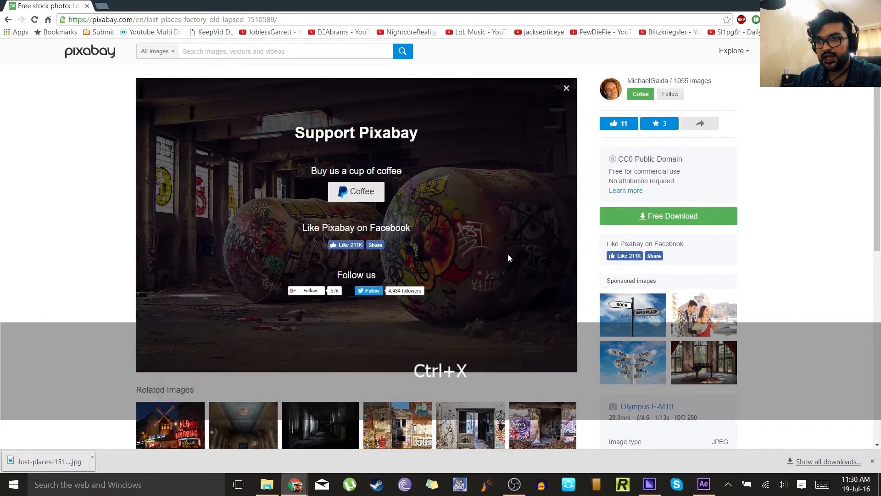
left_click(267, 485)
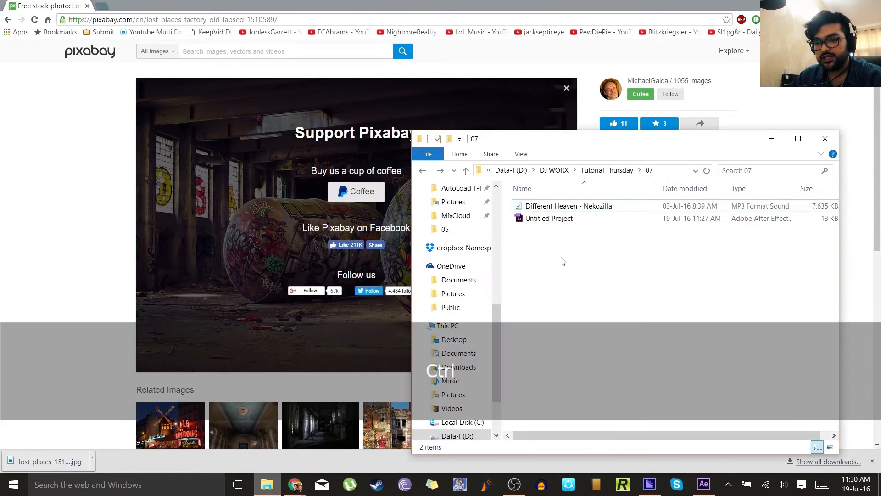
key("ctrl+v")
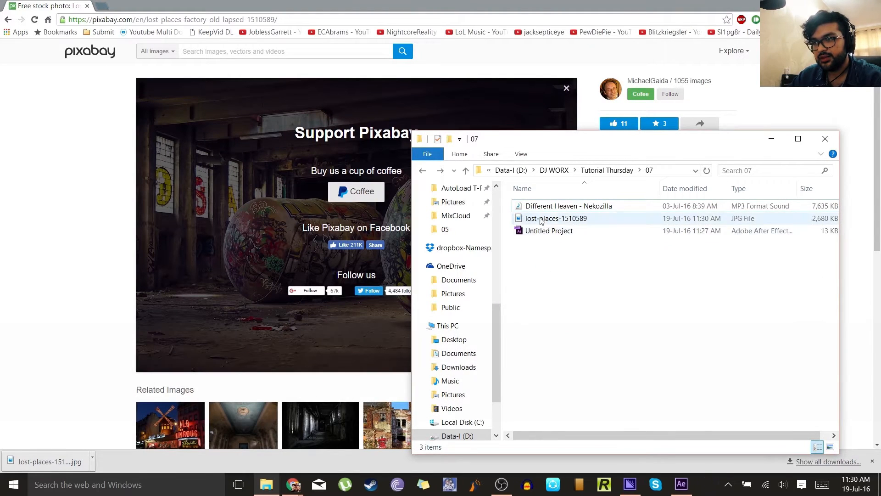
Import lost-places-1510589.jpg into the After Effects project and add it to the composition as the lowest layer
left_click(544, 220)
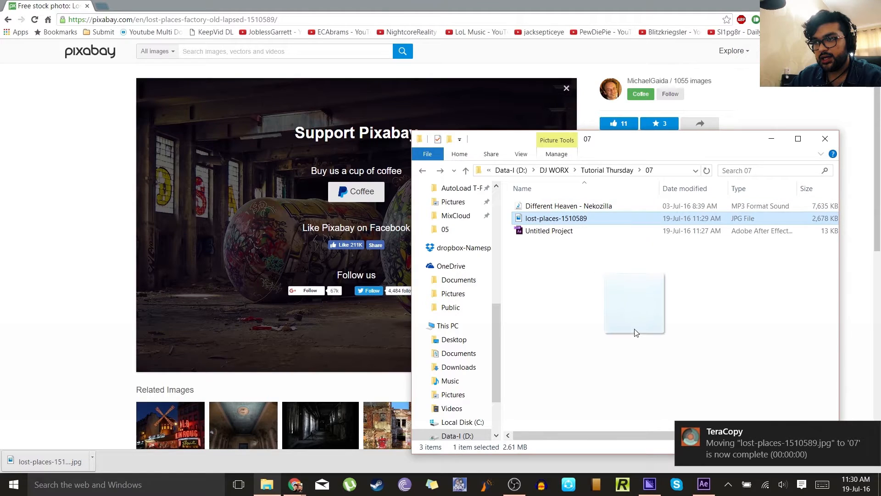
left_click(703, 484)
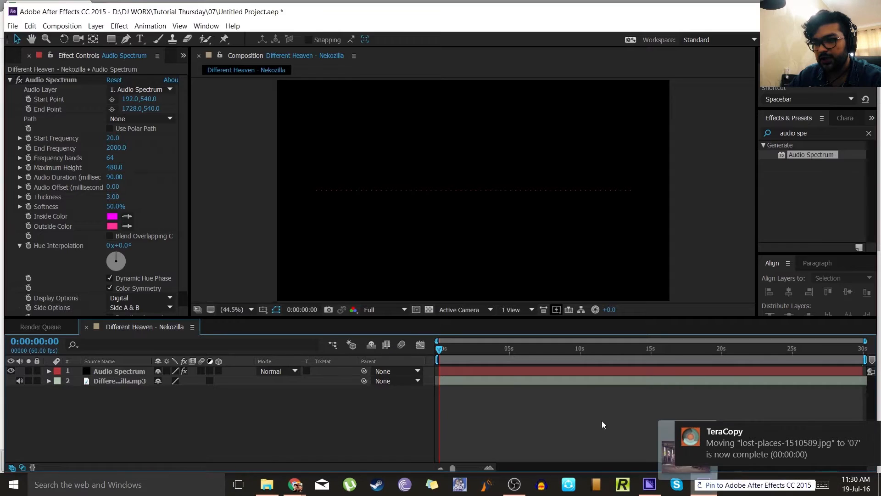
left_click_drag(603, 425, 87, 239)
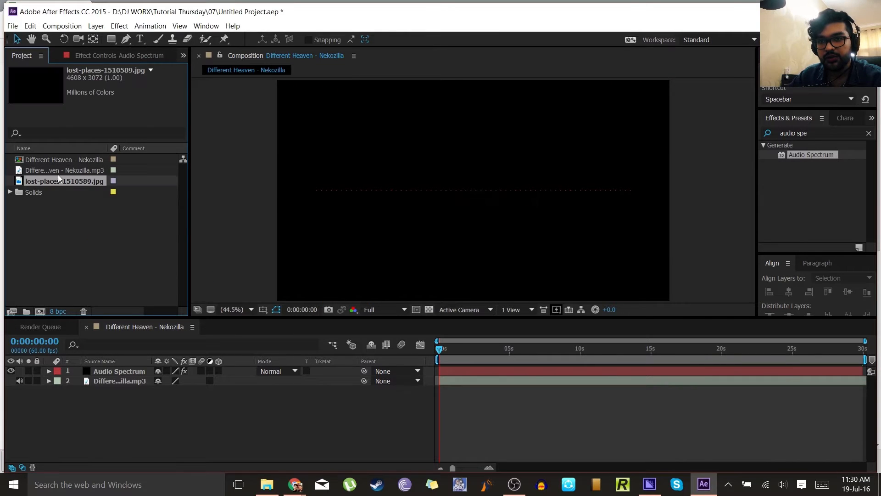
left_click_drag(59, 178, 161, 454)
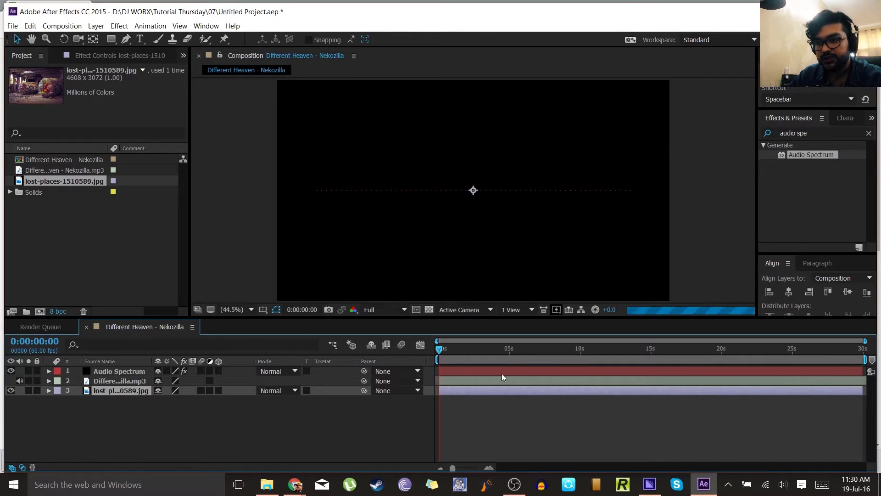
left_click_drag(443, 351, 432, 352)
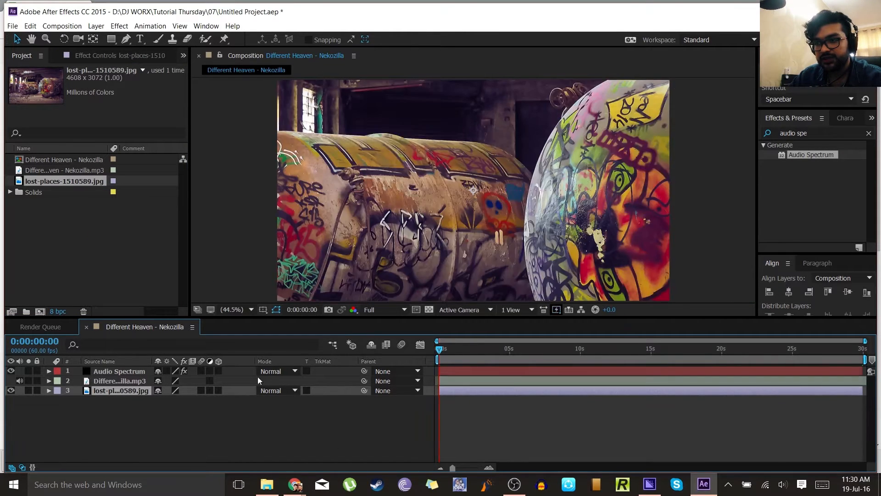
Fit the lost-places photo layer to the composition width and reveal its Scale property
right_click(126, 390)
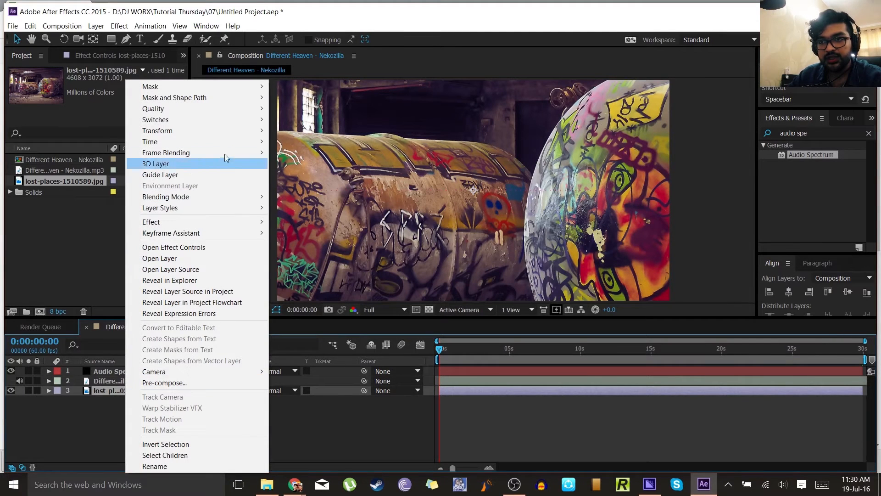
mouse_move(233, 131)
left_click(319, 270)
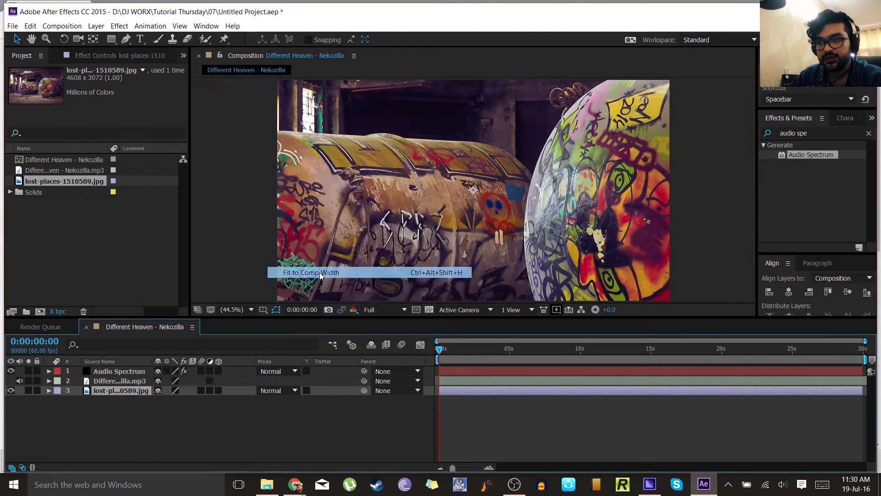
key("s")
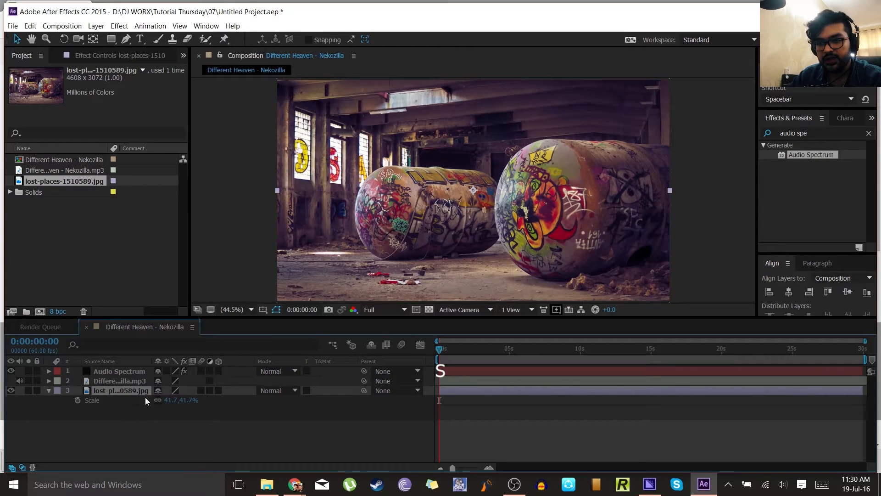
Keyframe the lost-places photo's Scale at the first frame, and scale it up to 52.7% at 0:00:29:59
left_click(78, 400)
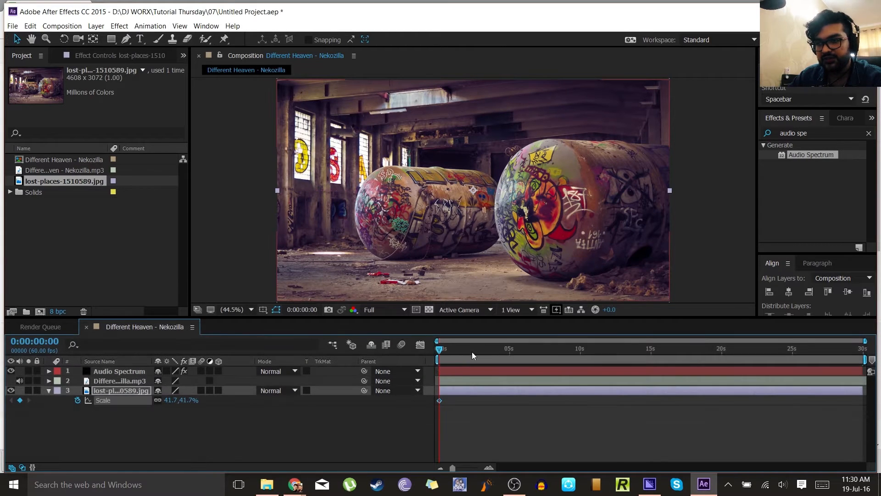
left_click_drag(472, 351, 868, 354)
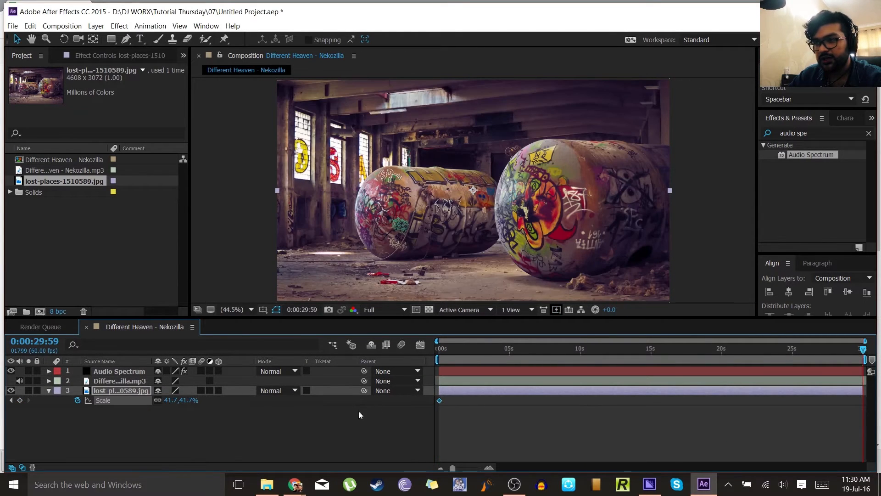
left_click_drag(172, 404, 198, 421)
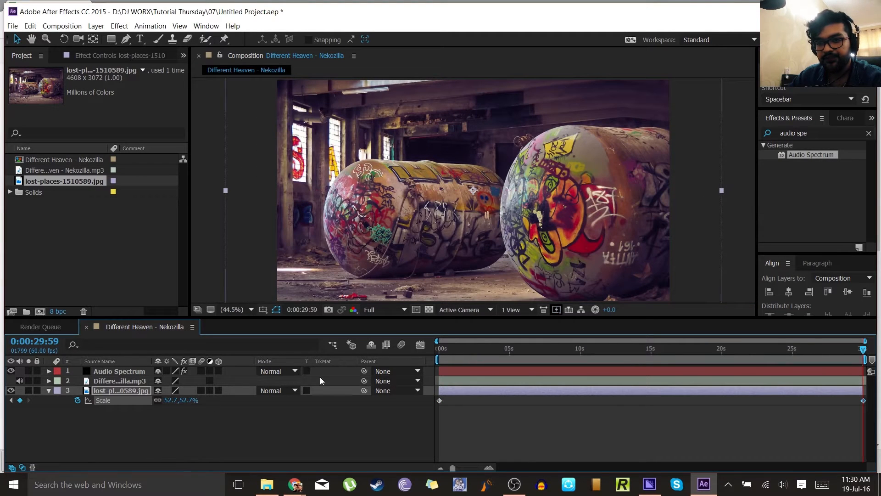
Keyframe the photo's Position at the first frame, and move the photo to about 1182, 713 at 0:00:29:59
left_click_drag(464, 351, 299, 351)
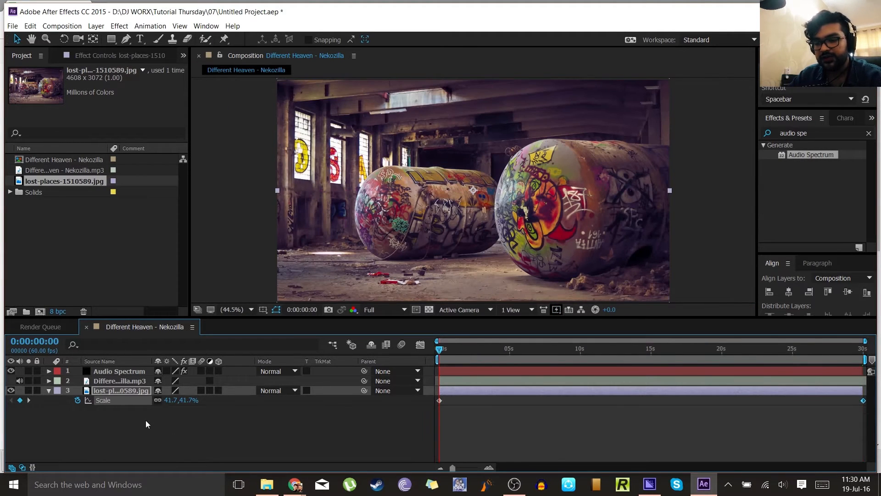
key("p")
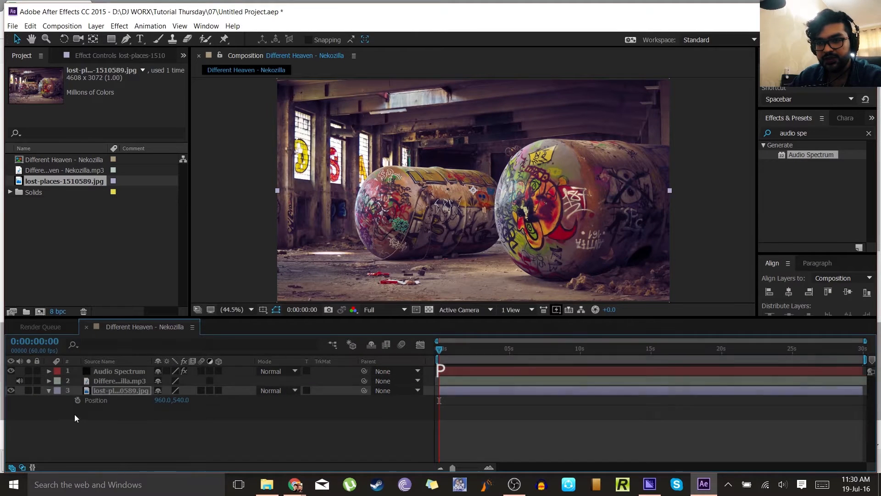
left_click(77, 400)
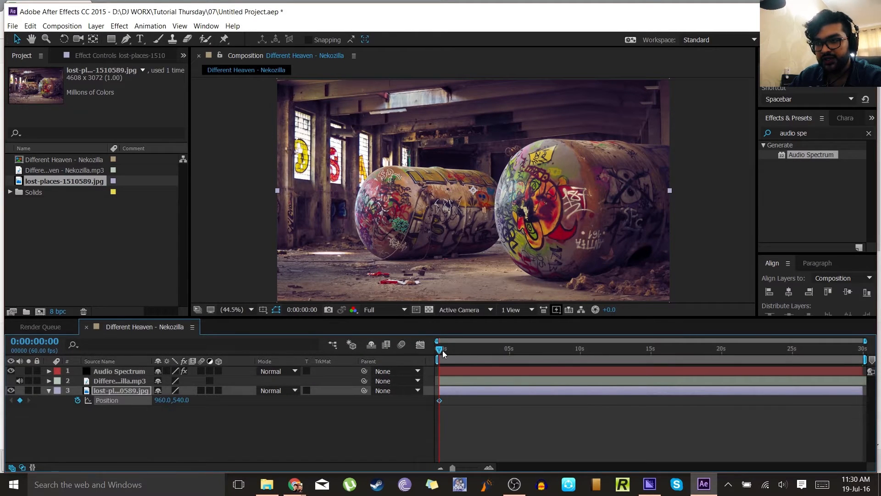
left_click_drag(442, 350, 862, 351)
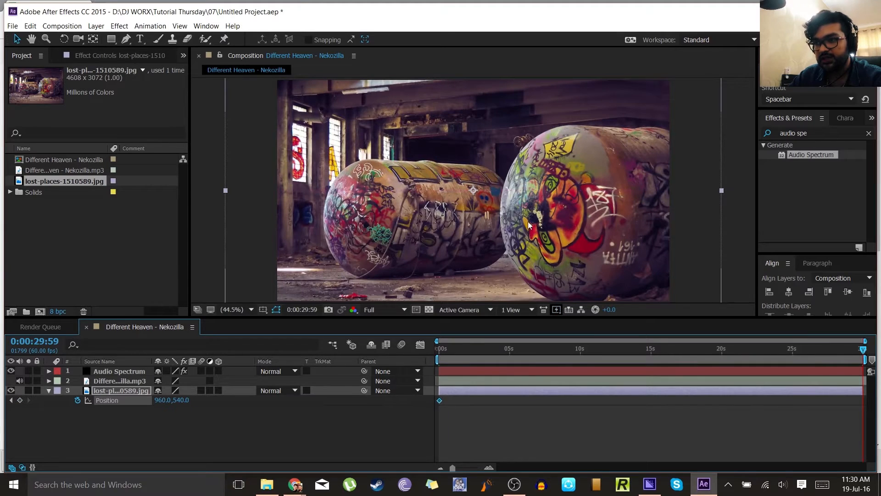
left_click_drag(528, 221, 571, 256)
left_click(381, 423)
Preview the photo's zoom and pan from the start of the composition, and collapse the photo layer's properties
key("Home")
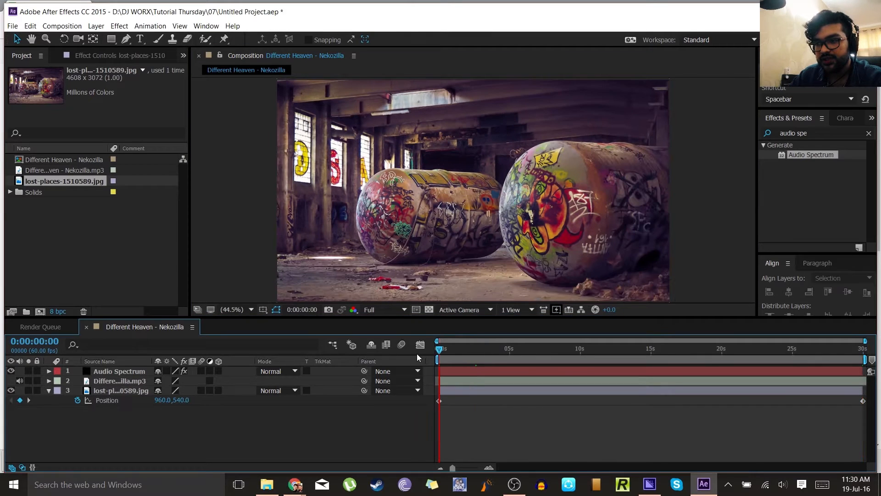
key("space")
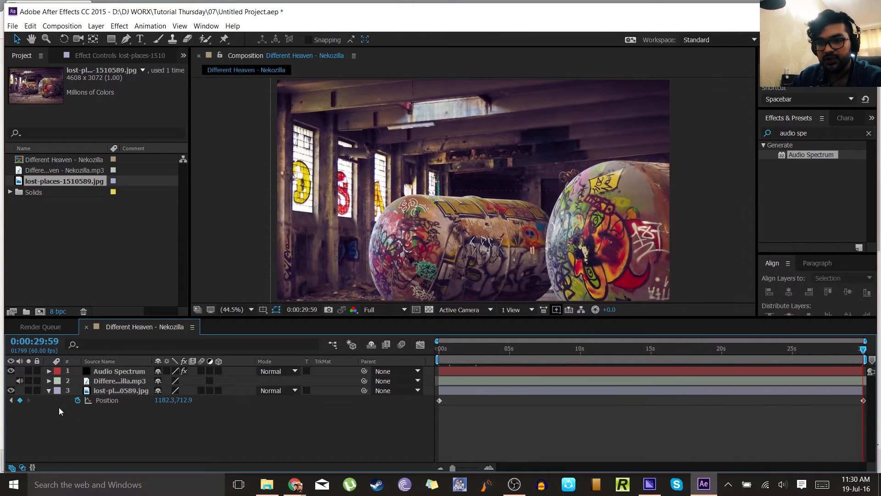
left_click(49, 390)
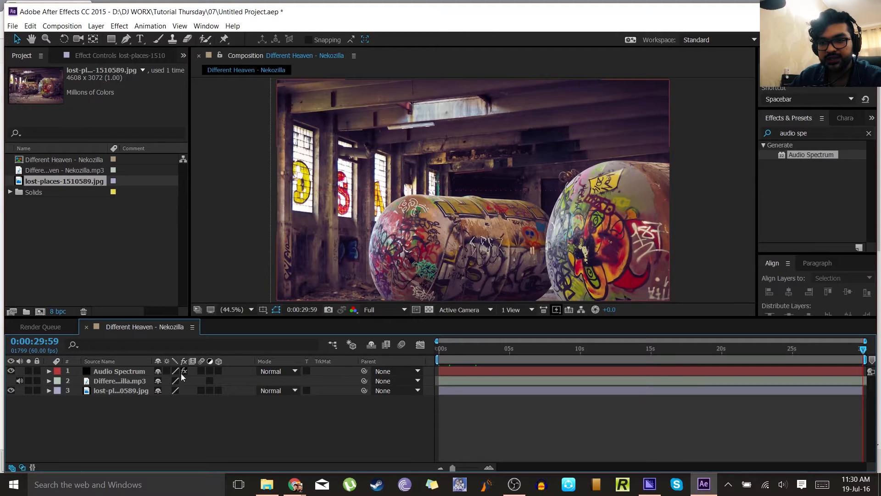
At 0:00:01:28, set the Audio Spectrum effect's Inside Color and Outside Color to white
left_click(128, 374)
left_click(110, 55)
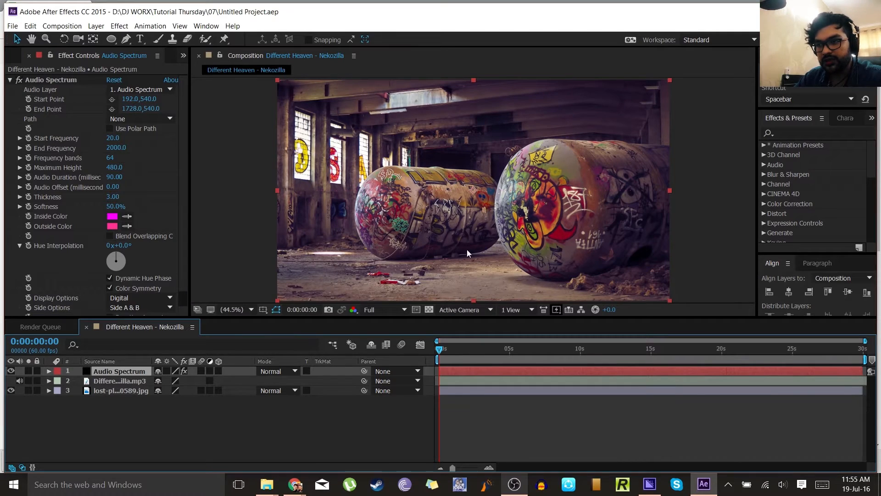
left_click(515, 350)
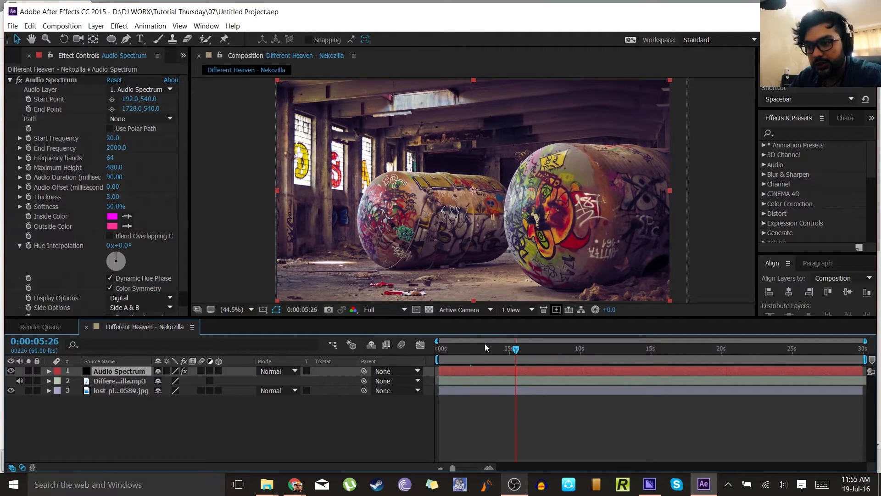
left_click(460, 348)
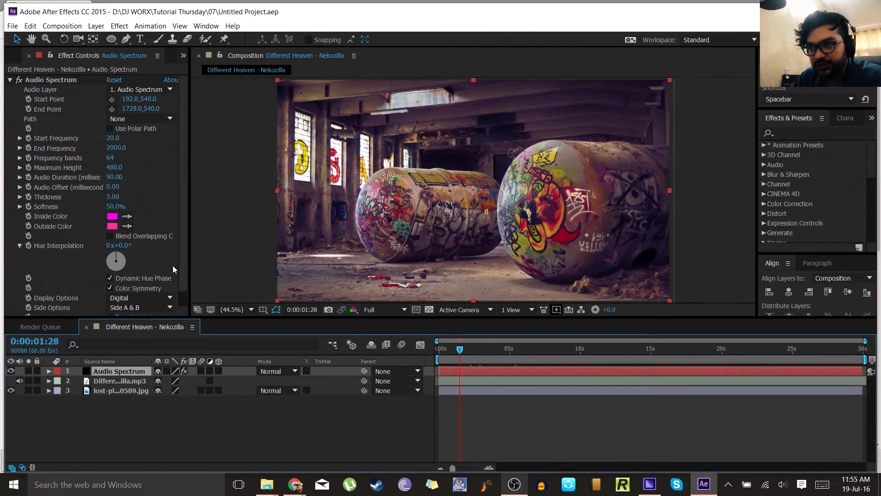
left_click(112, 216)
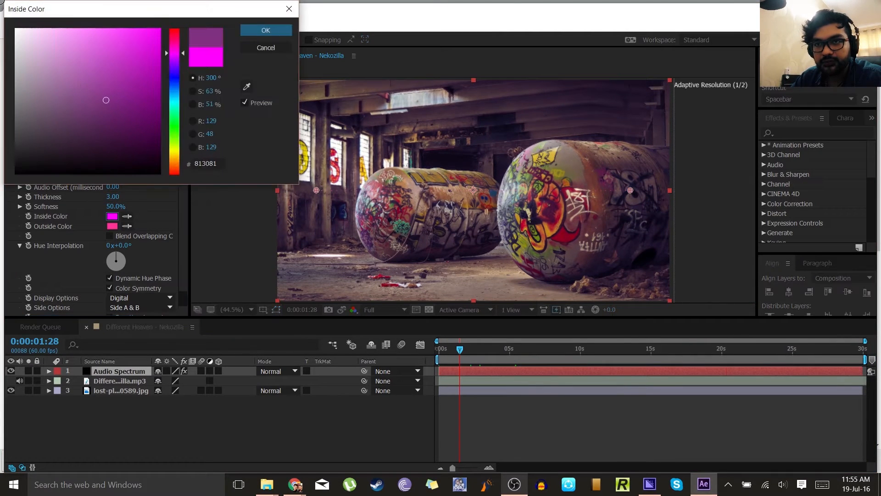
left_click(266, 30)
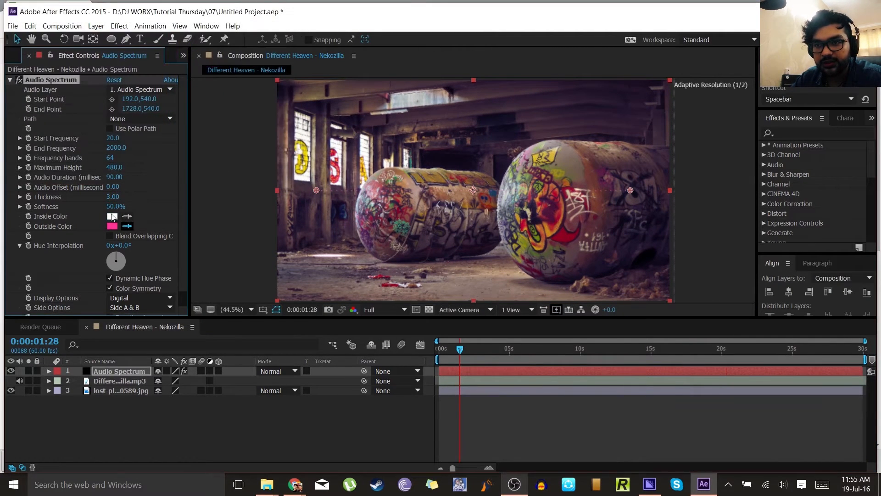
left_click(112, 216)
Try 120 frequency bands in the Audio Spectrum effect
left_click(110, 157)
type("1")
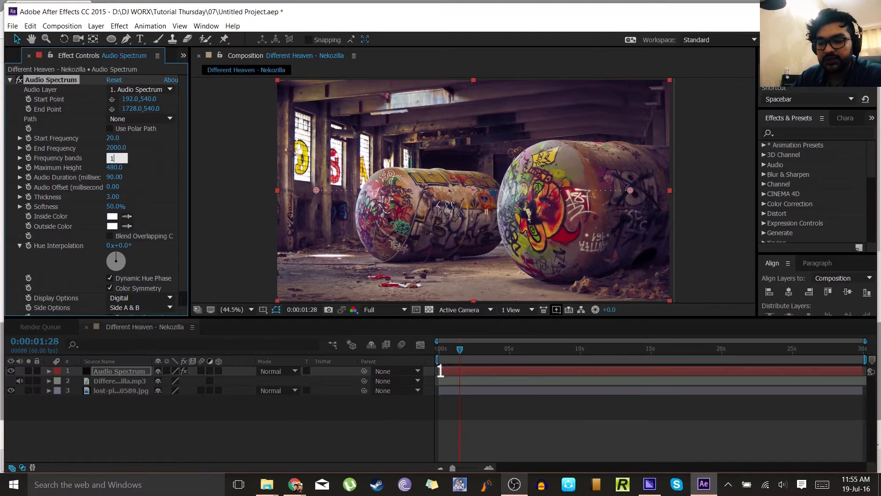
type("20")
key("Return")
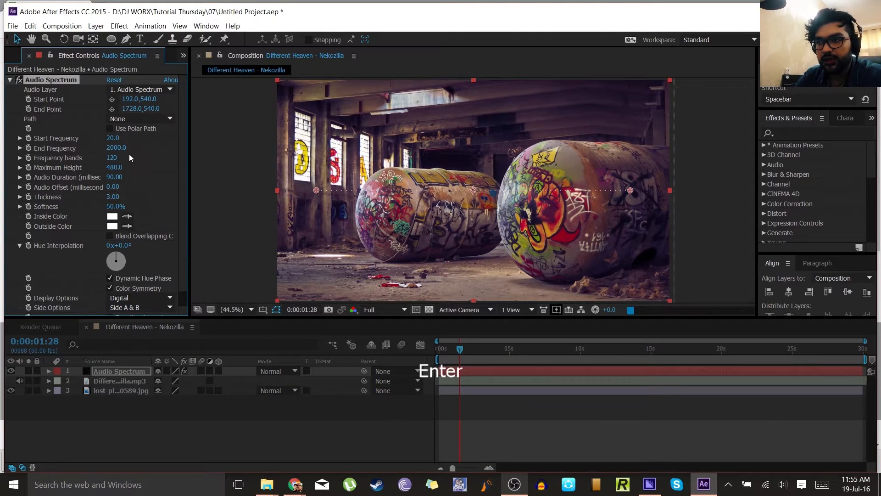
Set the Audio Spectrum effect's Frequency bands to 35 and its Thickness to 10
type("35")
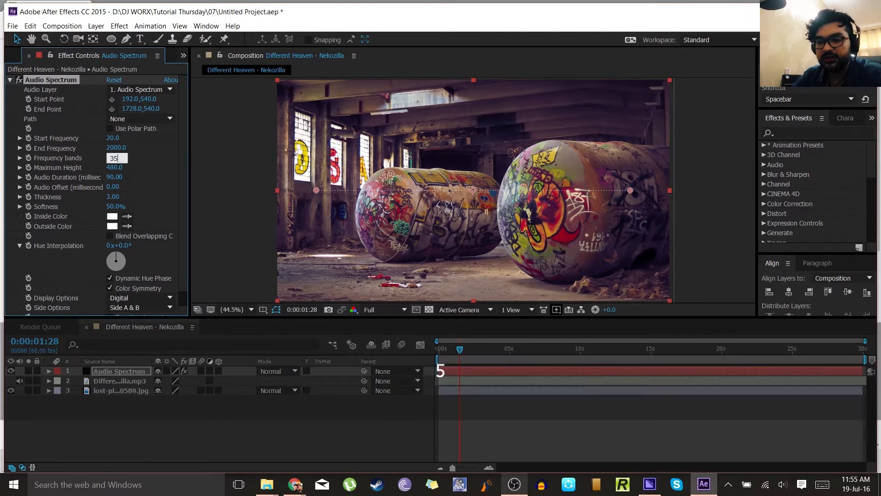
key("Return")
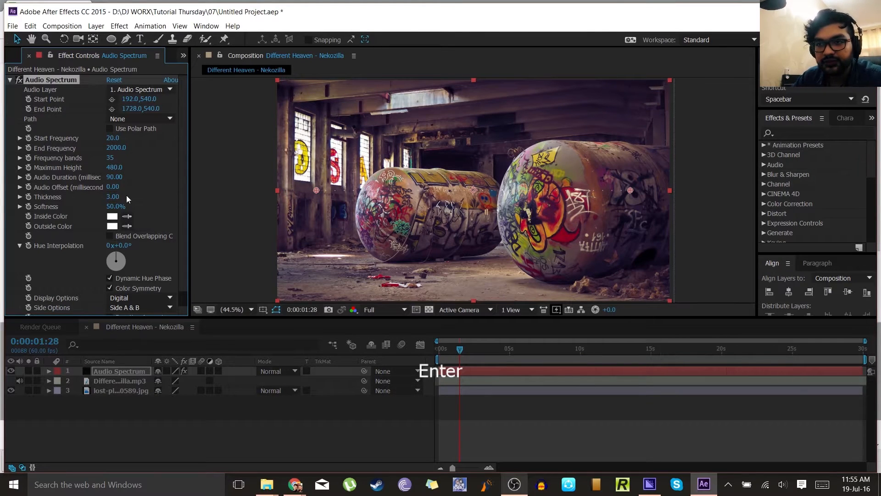
left_click(113, 197)
type("10")
key("Return")
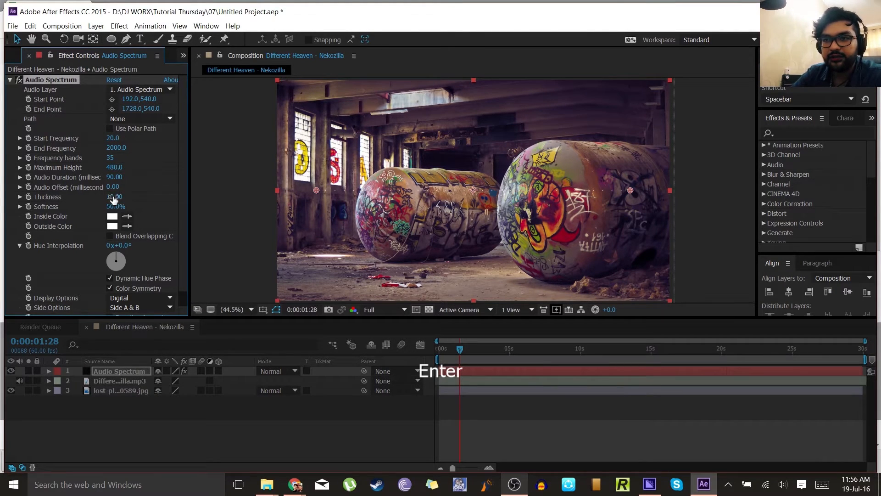
Set the Audio Spectrum Softness to 0% and inspect the edges of the spectrum dots up close
left_click_drag(116, 206, 4, 202)
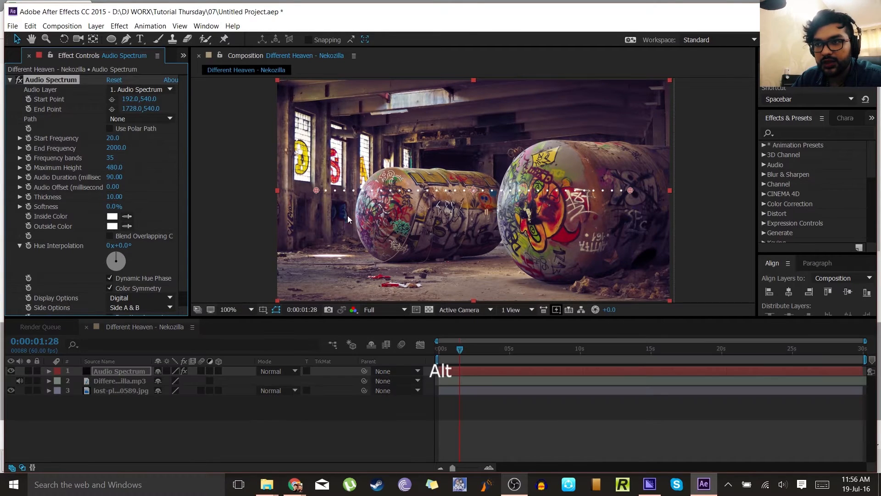
scroll(353, 198, "up", 4)
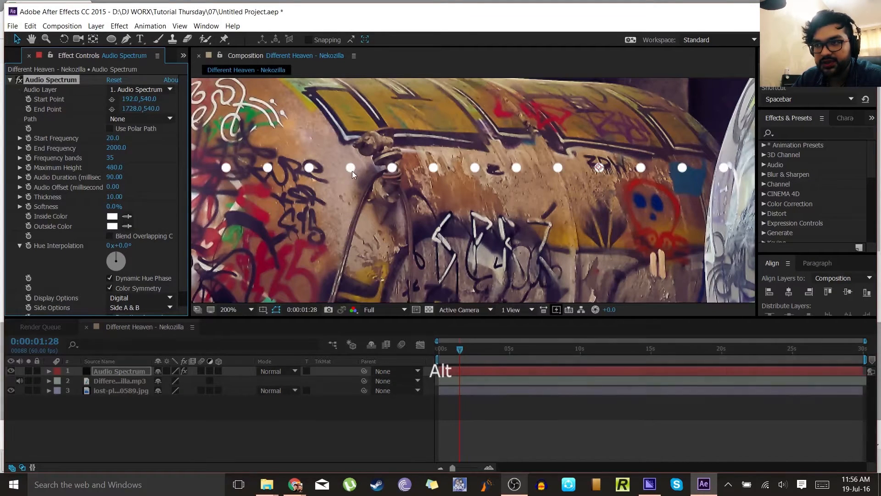
scroll(352, 171, "down", 1)
scroll(351, 184, "up", 3)
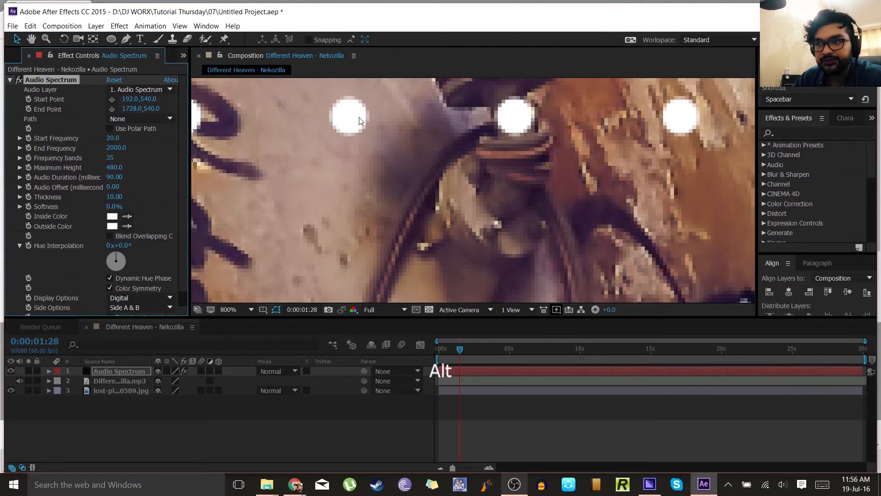
left_click_drag(360, 120, 358, 157)
scroll(360, 179, "up", 1)
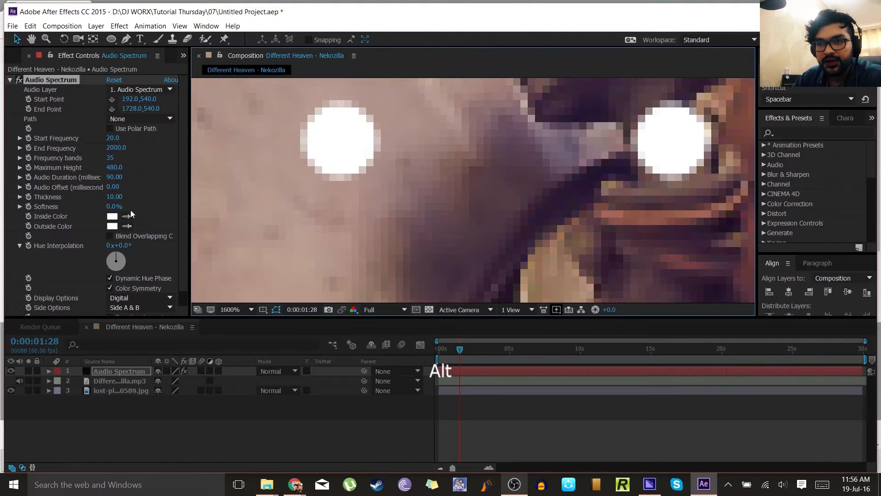
Try a Softness of 88% and compare the look of the spectrum dots up close
left_click_drag(112, 206, 398, 158)
scroll(317, 208, "down", 3)
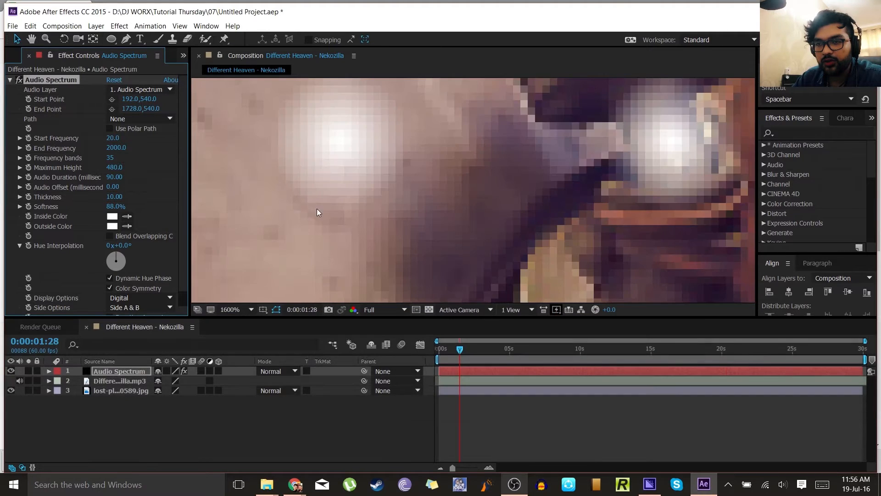
scroll(330, 203, "down", 1)
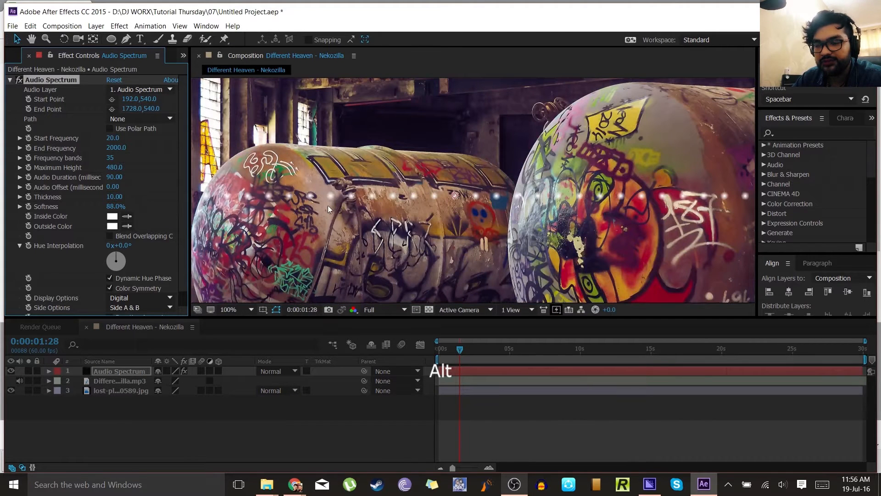
scroll(328, 206, "up", 5)
scroll(356, 182, "up", 1)
scroll(398, 139, "down", 1)
left_click_drag(398, 140, 399, 155)
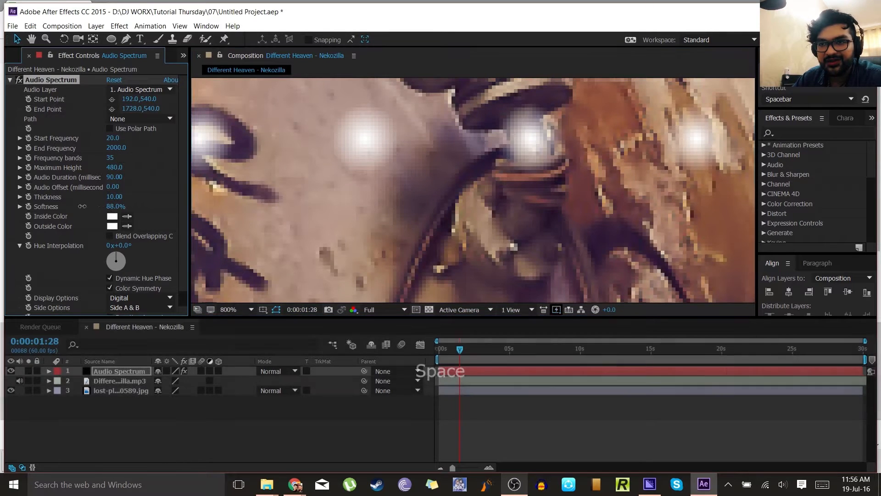
Return the Audio Spectrum Softness to 0% and fit the whole composition in the viewer
left_click_drag(82, 206, 46, 206)
scroll(224, 293, "down", 3)
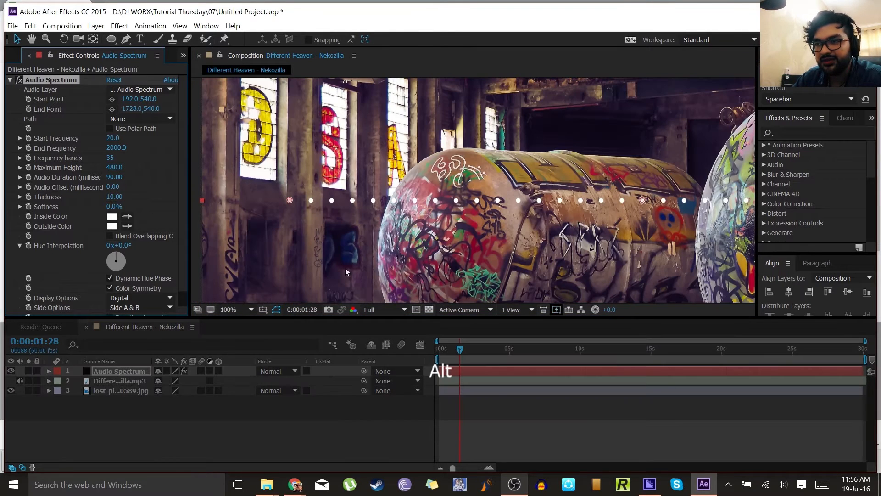
left_click(235, 310)
left_click(257, 133)
Set the Audio Spectrum effect's Start Frequency to 20 and its End Frequency to 400
left_click(114, 138)
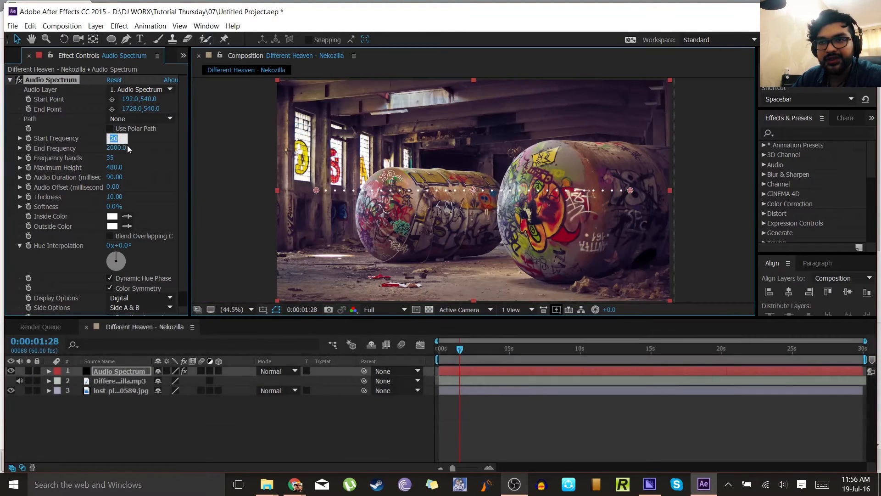
type("1")
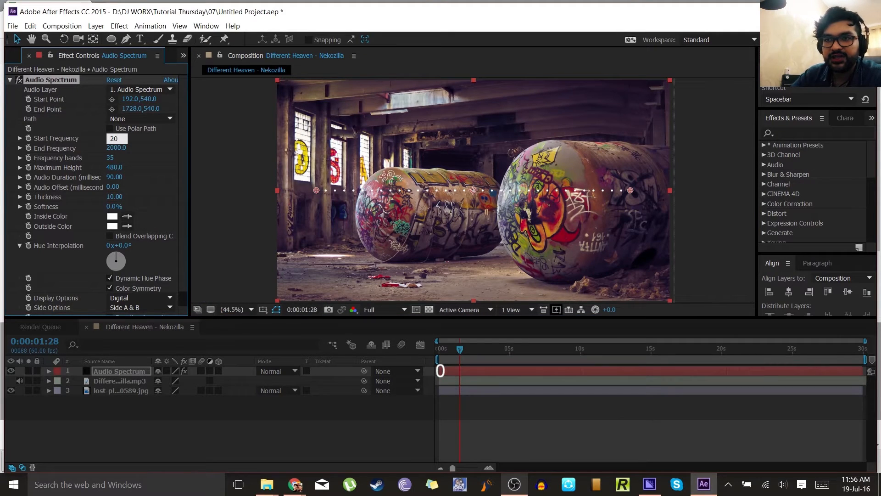
left_click(110, 148)
type("400")
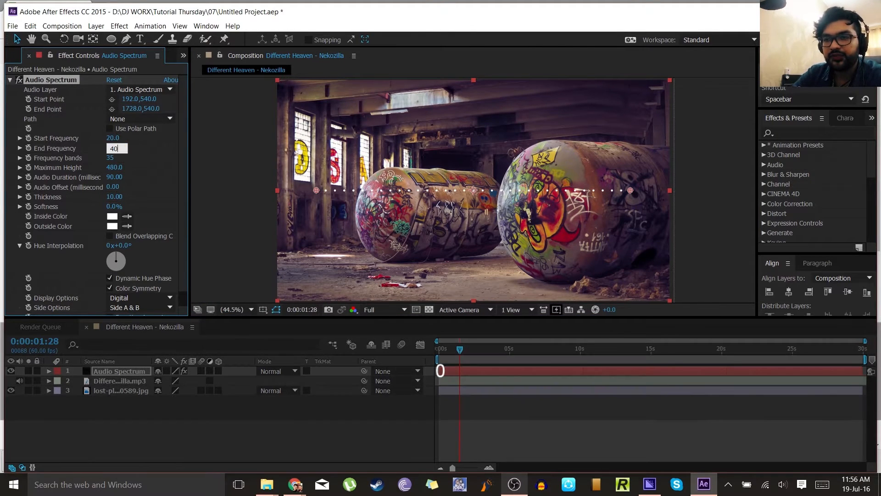
key("Return")
Use Different Heaven - Nekozilla.mp3 as the spectrum's Audio Layer and set Side Options to Side A
left_click(138, 89)
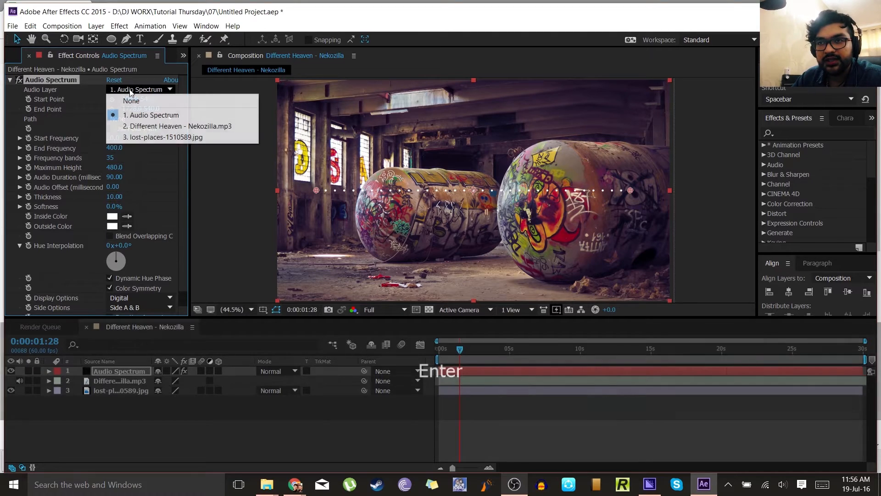
left_click(151, 123)
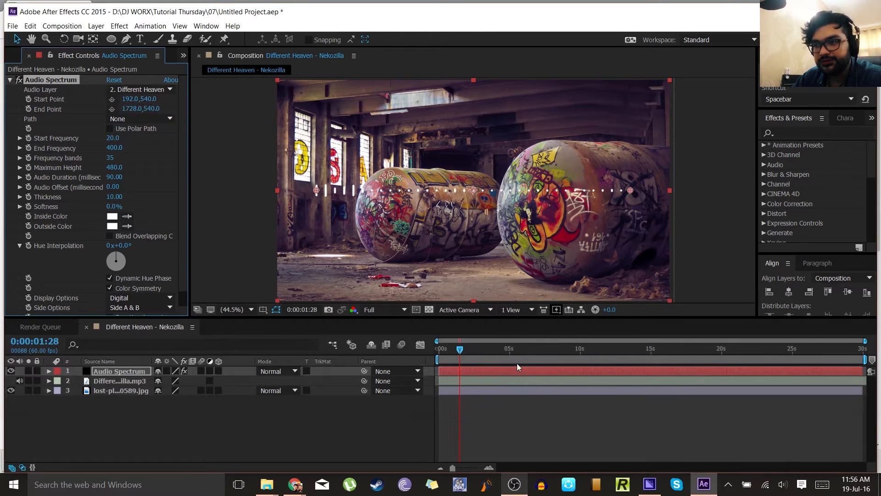
left_click(171, 306)
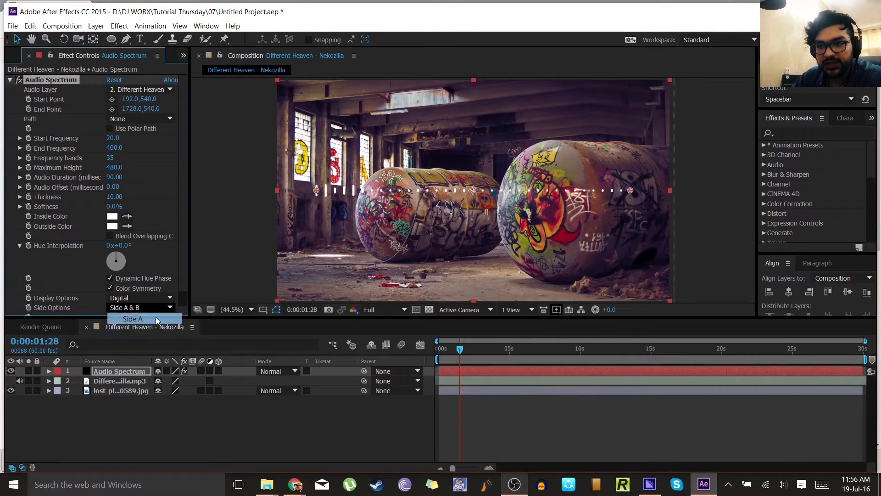
left_click(122, 316)
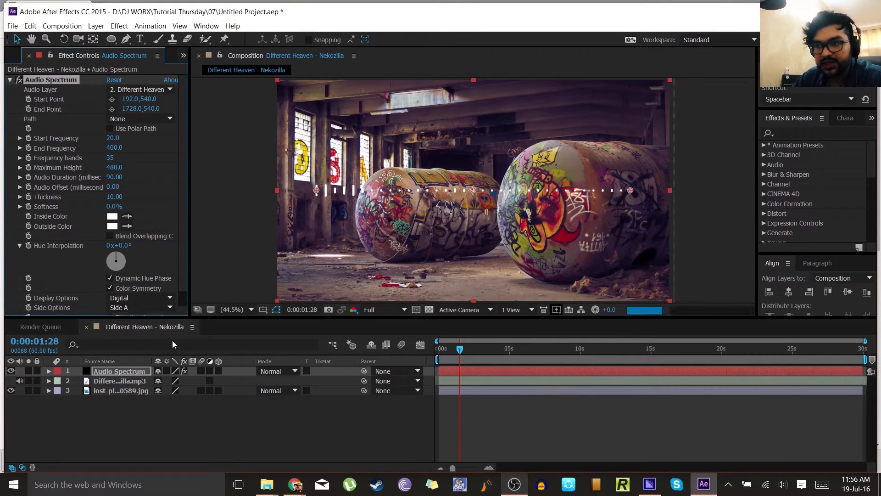
Set the Y values of the Audio Spectrum's Start Point and End Point to 940 and return the playhead to 0:00:00:00
left_click(154, 100)
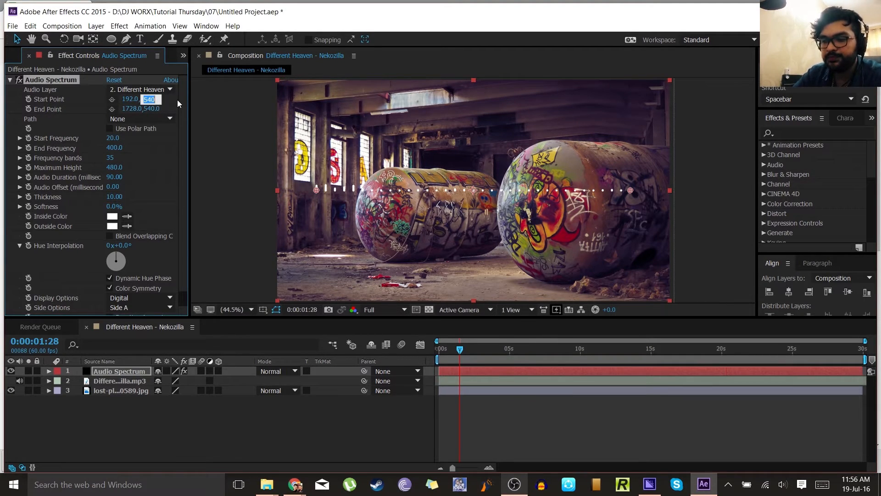
key("Right")
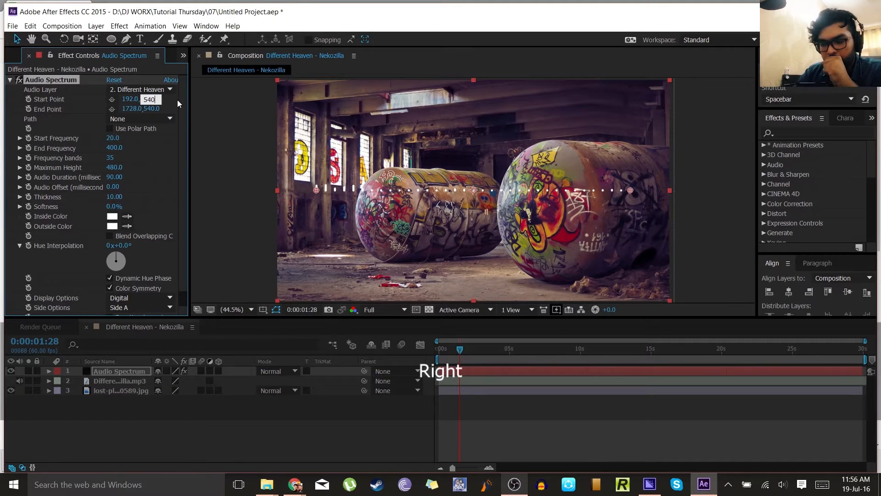
type("+")
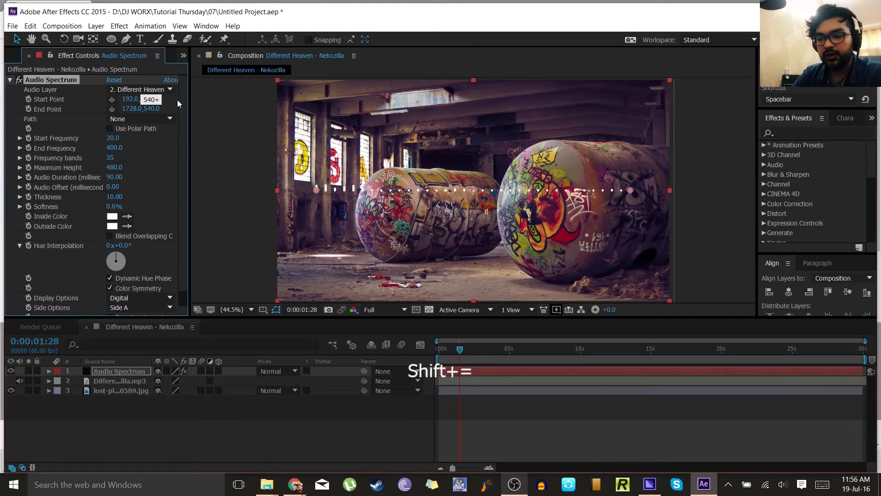
type("400")
key("Return")
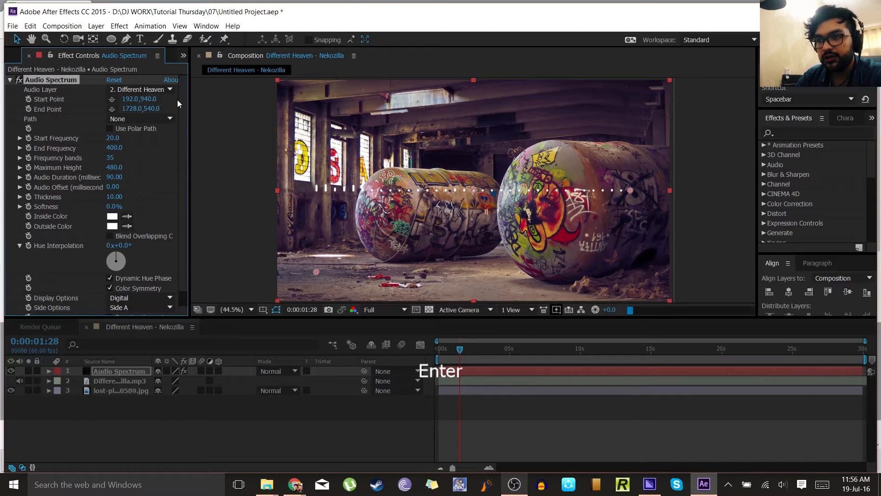
left_click(156, 108)
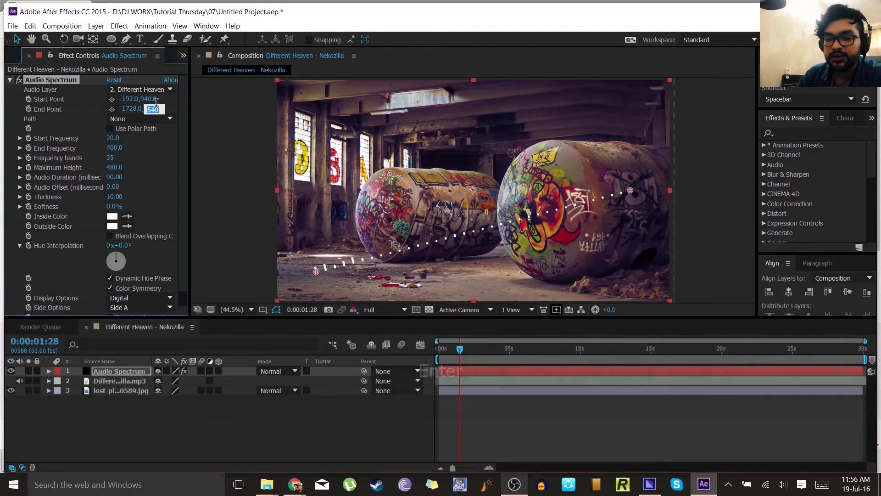
type("940")
key("Return")
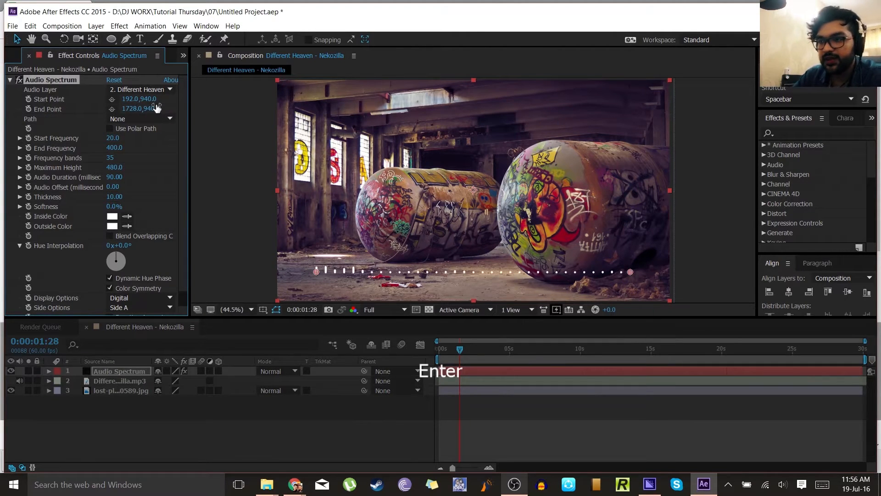
left_click(228, 458)
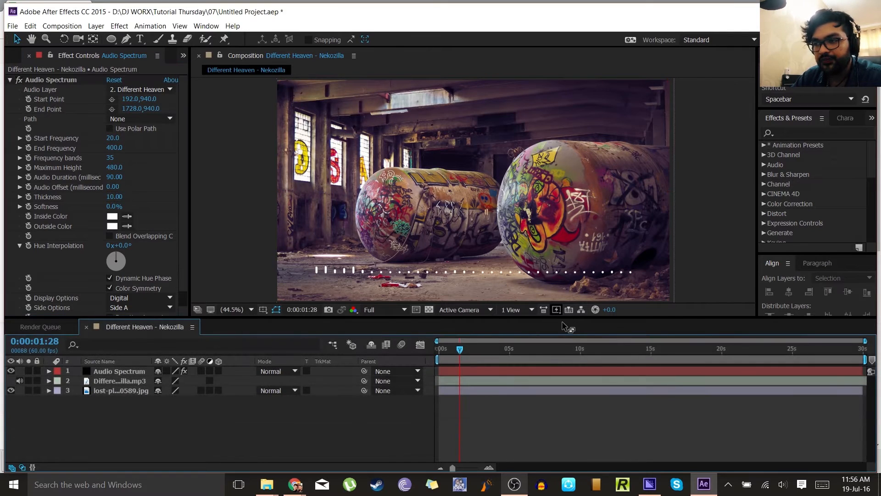
left_click_drag(476, 347, 415, 343)
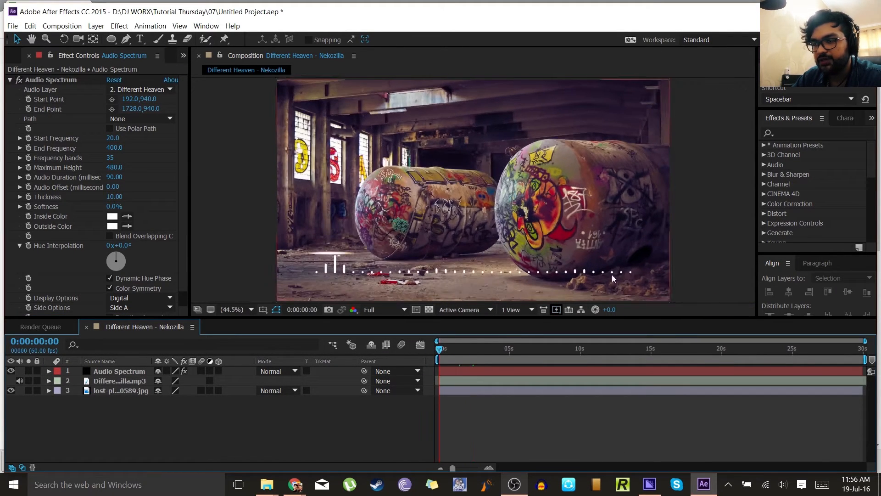
Find the Mirror effect and apply it to the Audio Spectrum layer
left_click(792, 133)
type("mirro")
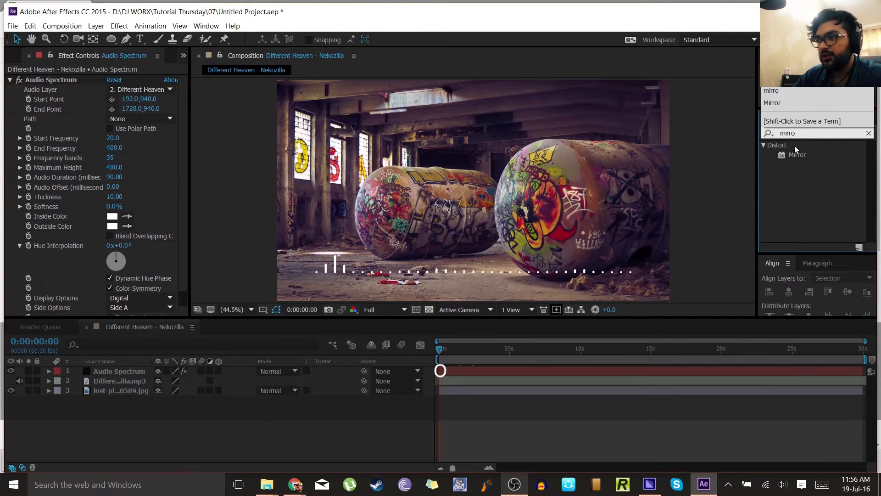
left_click(798, 155)
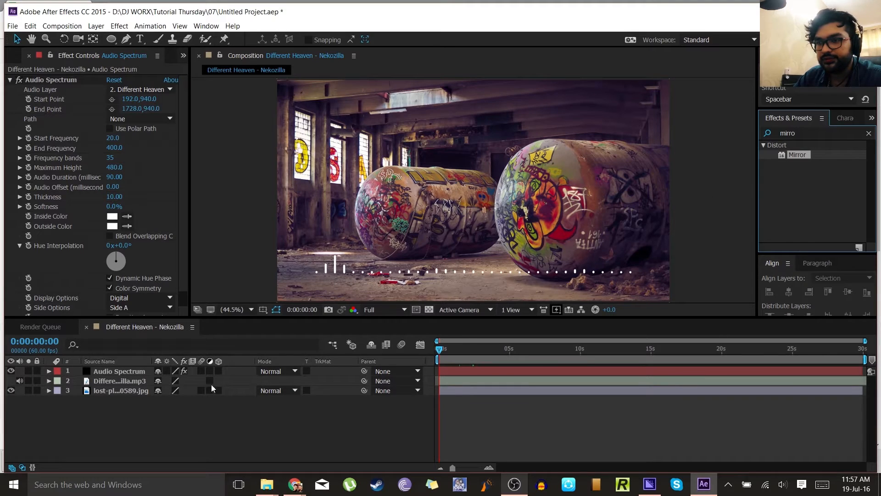
left_click(130, 369)
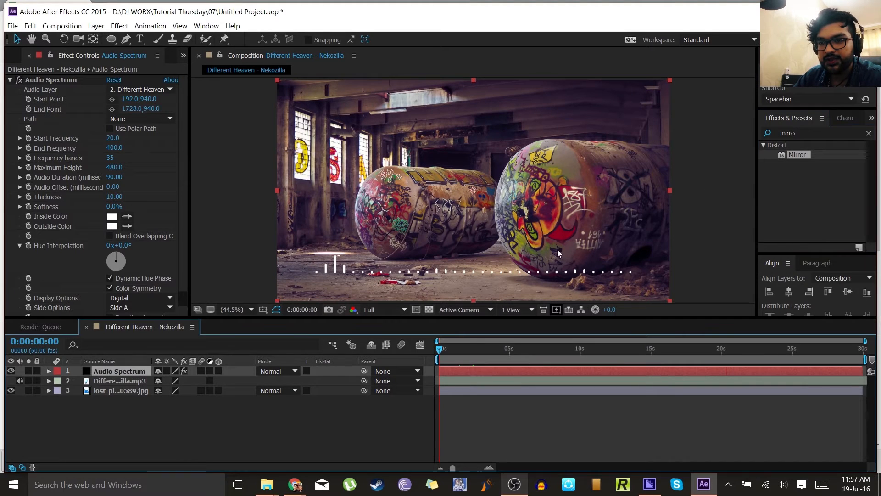
double_click(803, 157)
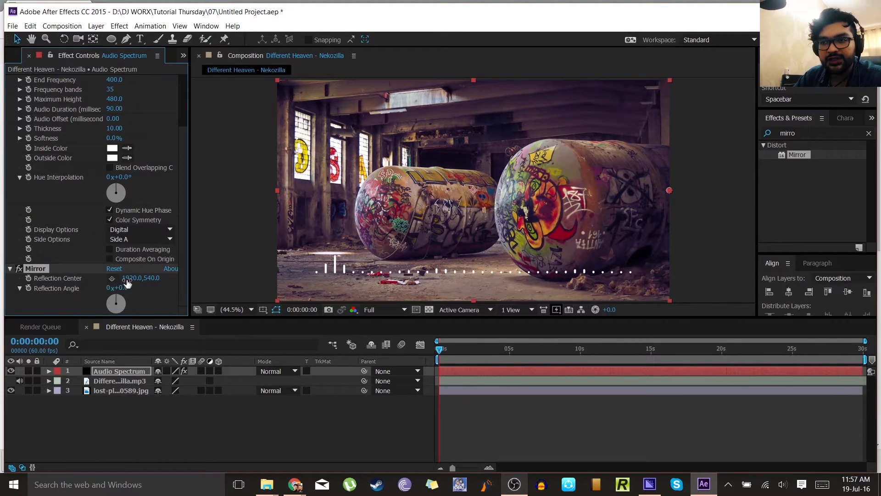
key("Return")
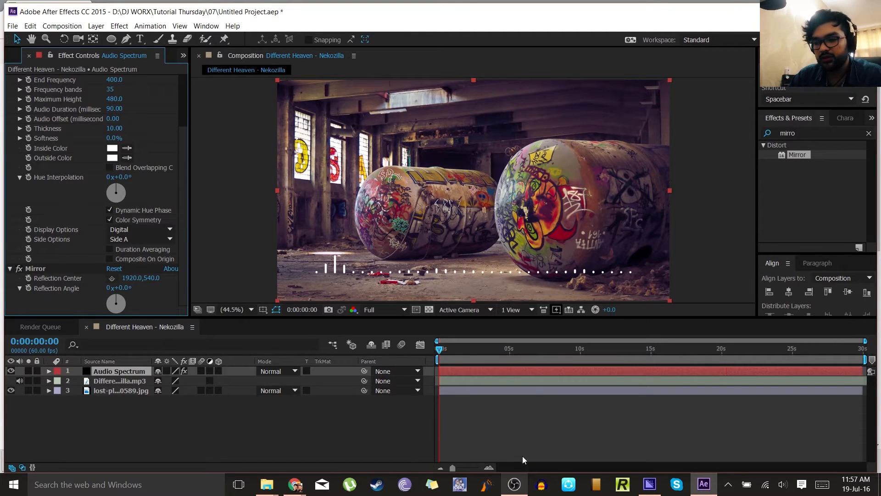
left_click(522, 480)
left_click(522, 480)
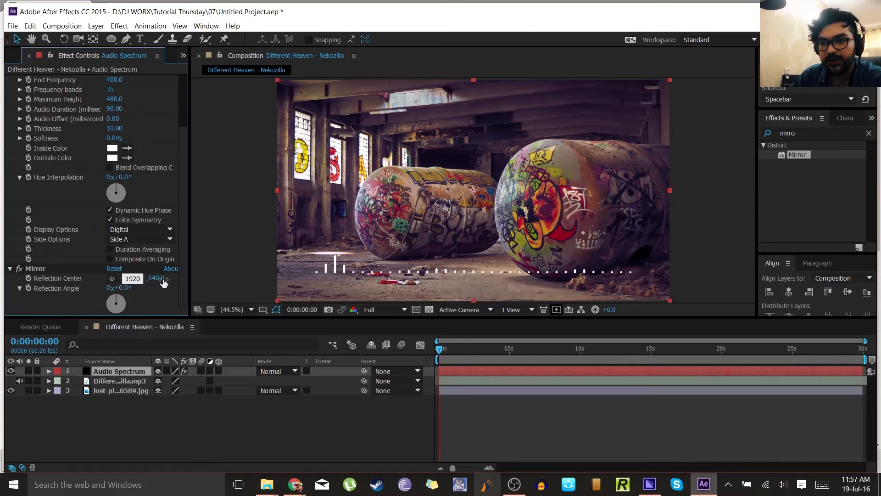
left_click(133, 433)
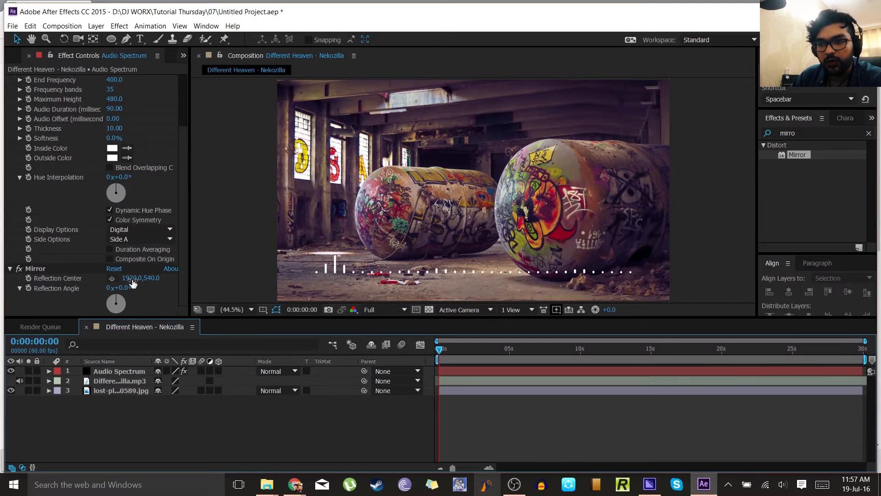
Try reducing the Mirror effect's Reflection Center X to about 984 and slightly lower, and undo these changes
left_click_drag(133, 282, 43, 278)
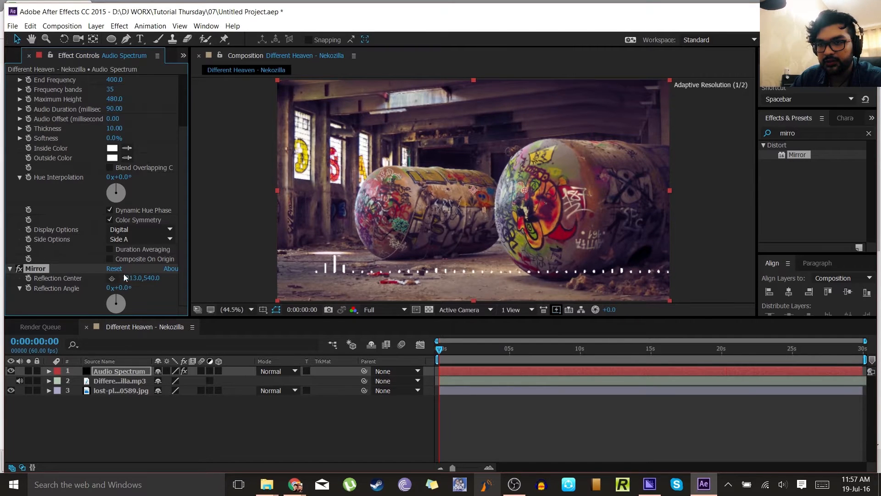
left_click_drag(124, 277, 0, 276)
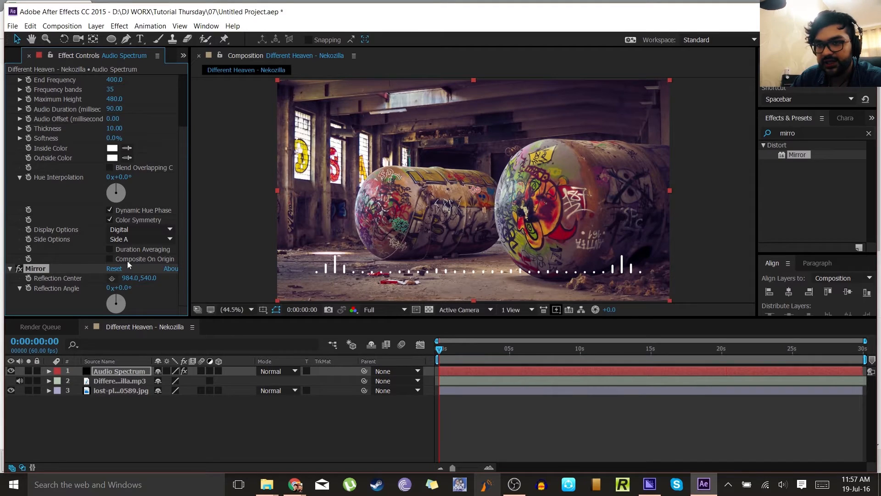
left_click_drag(128, 277, 110, 280)
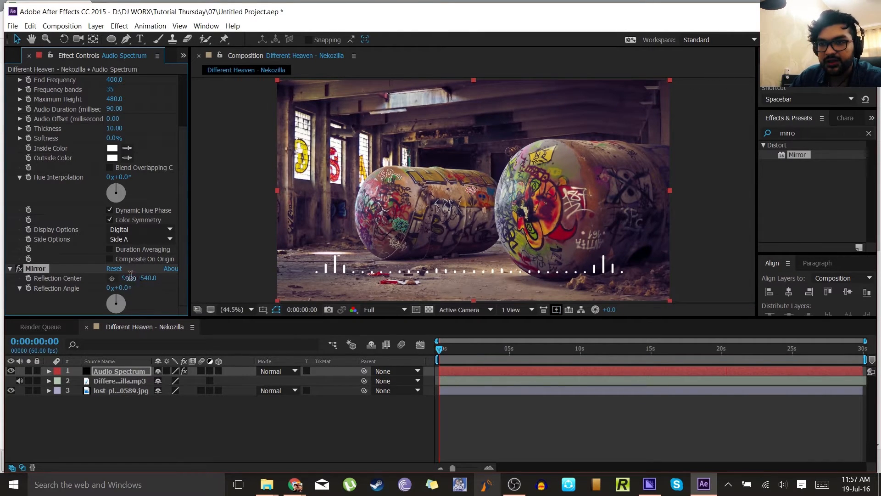
key("ctrl+z")
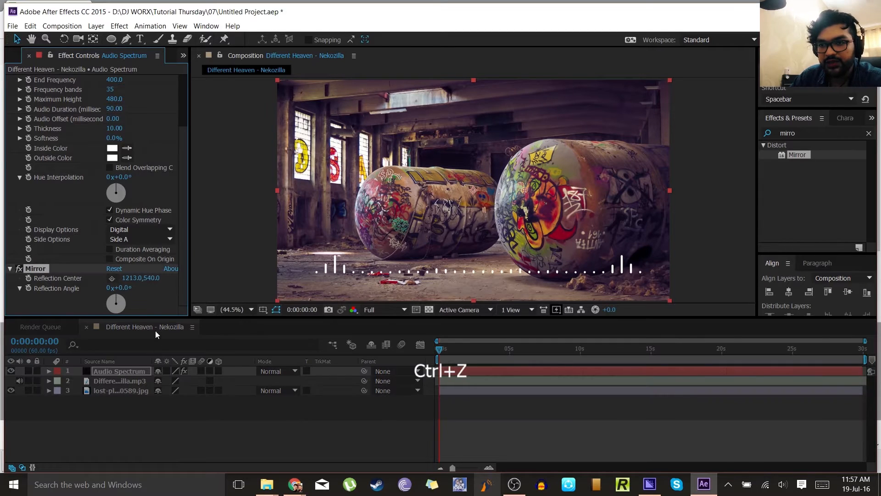
key("ctrl+z")
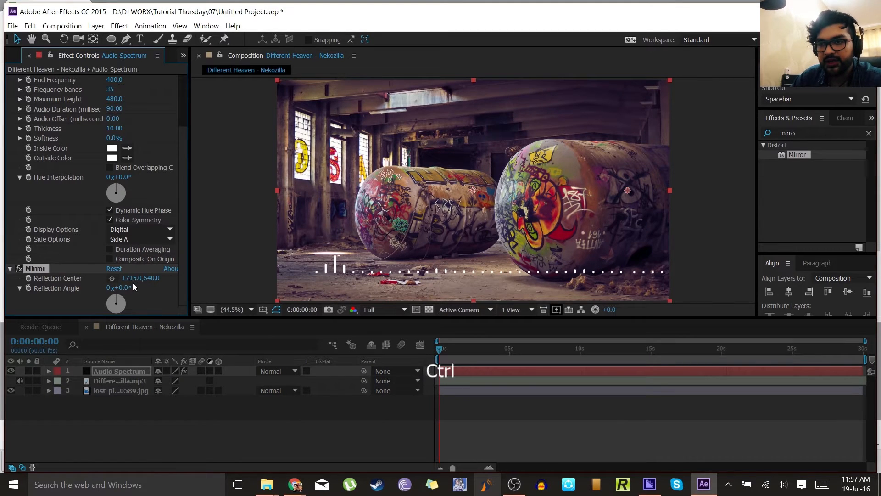
key("ctrl+z")
Set the Mirror effect's Reflection Center X to half the composition width, 1920/2
left_click(134, 280)
key("Right")
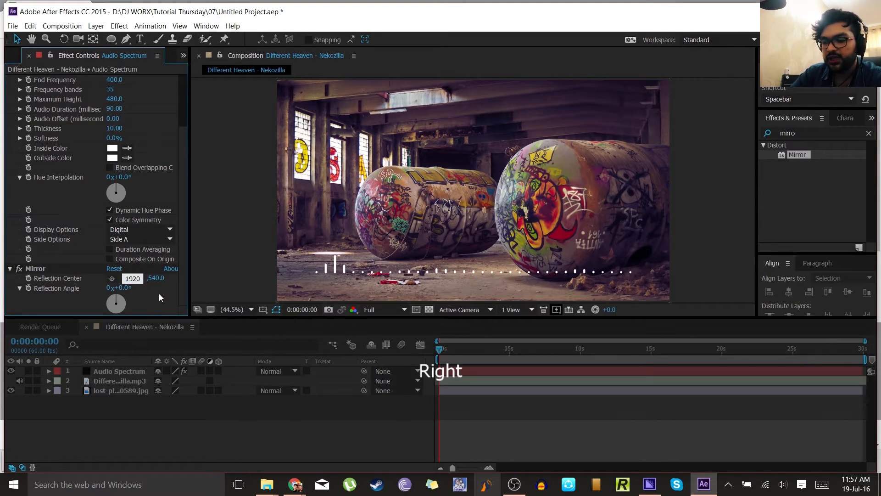
type("/2")
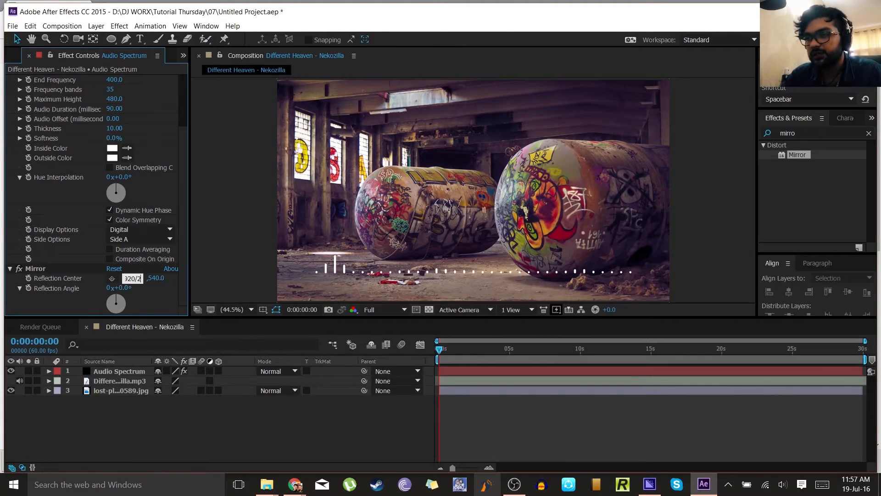
key("Return")
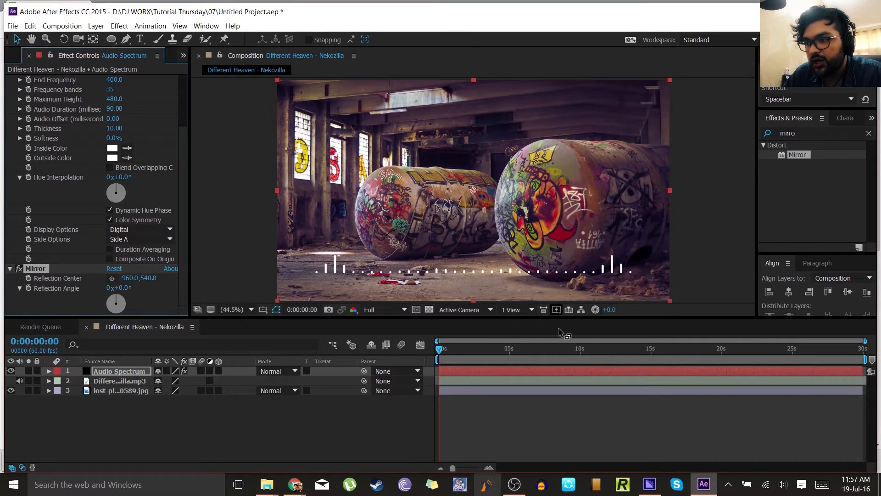
Set the Audio Spectrum's Maximum Height to 2000 while viewing the frame at 0:00:06:08, and return the playhead to the start
left_click_drag(480, 350, 526, 348)
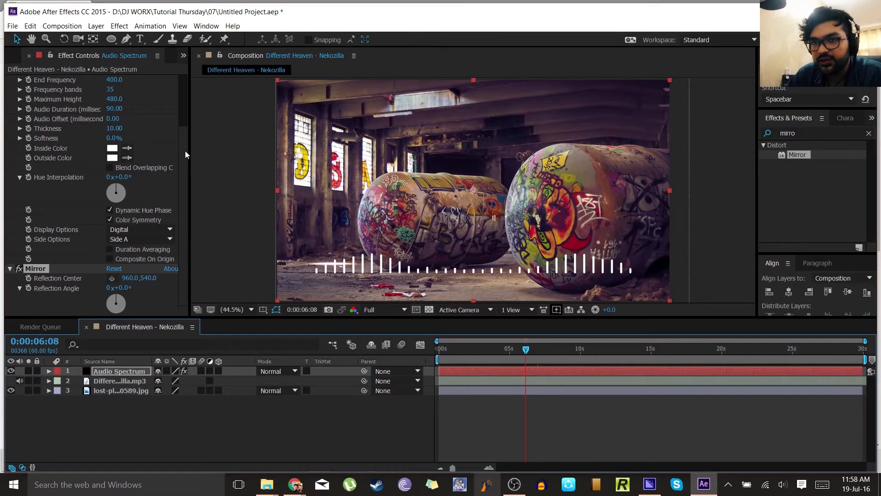
left_click(115, 99)
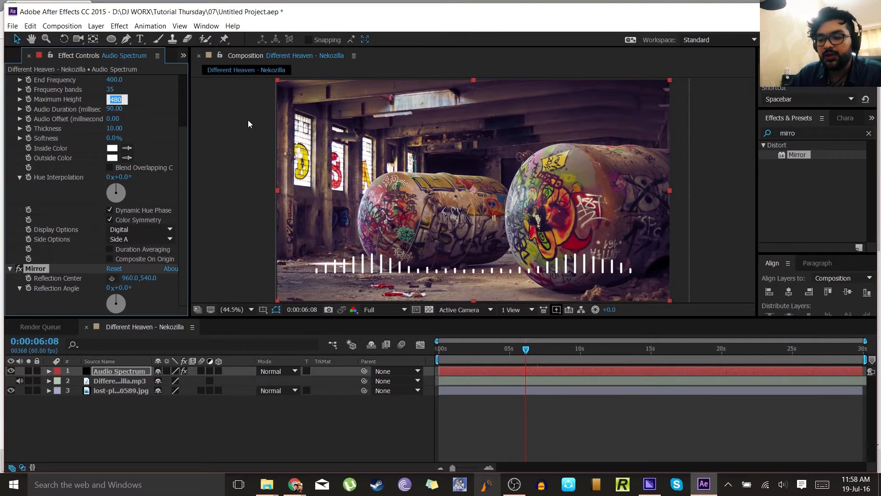
type("2000")
key("Return")
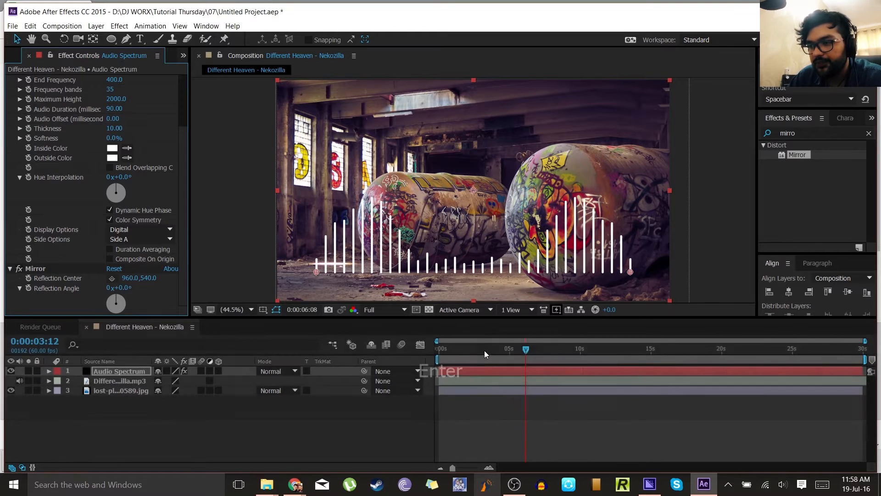
left_click_drag(484, 351, 427, 344)
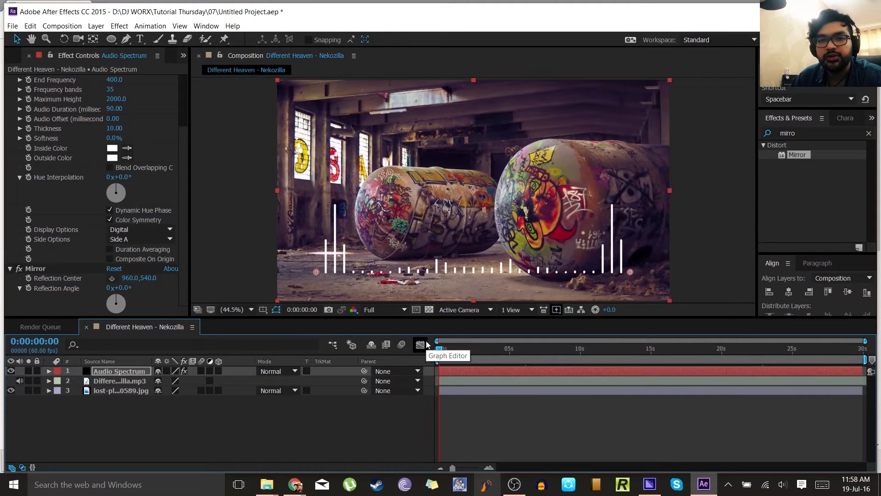
Find the Minimax effect and apply it to the Audio Spectrum layer
left_click(868, 133)
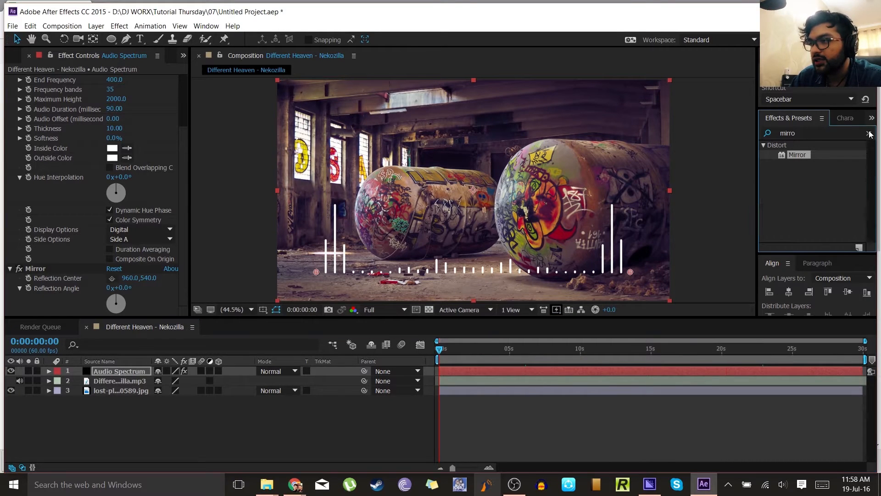
type("minimax")
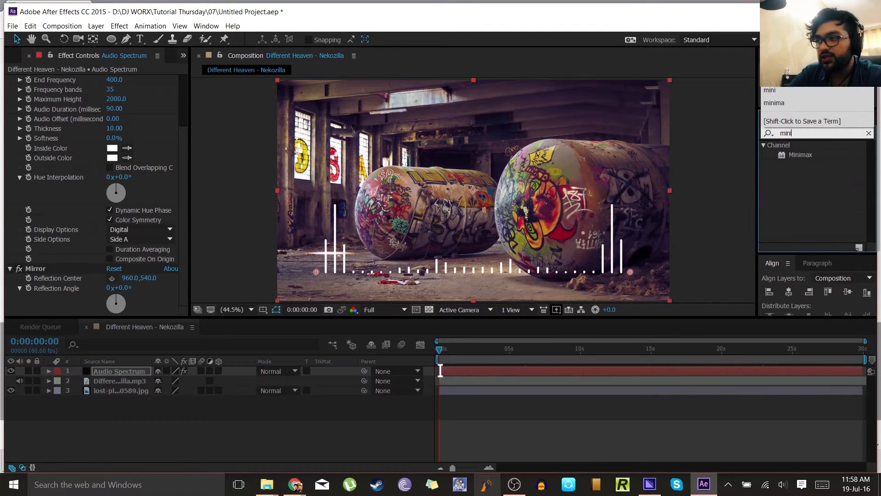
double_click(803, 156)
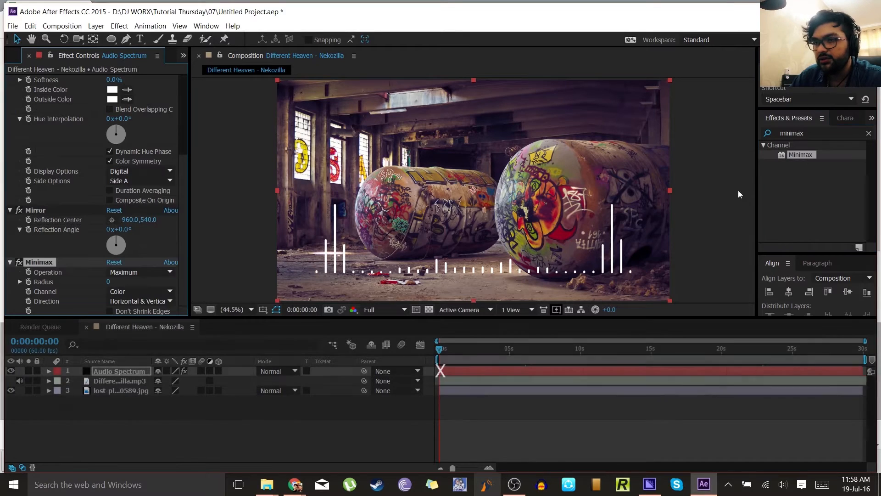
Configure Minimax with the Maximum operation, the Alpha and Color channel and a Radius of 10
left_click(123, 273)
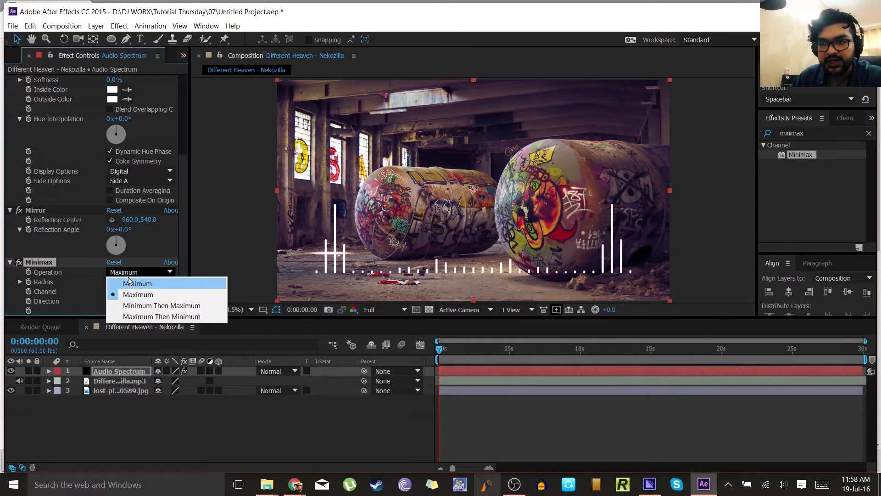
left_click(138, 294)
left_click(128, 291)
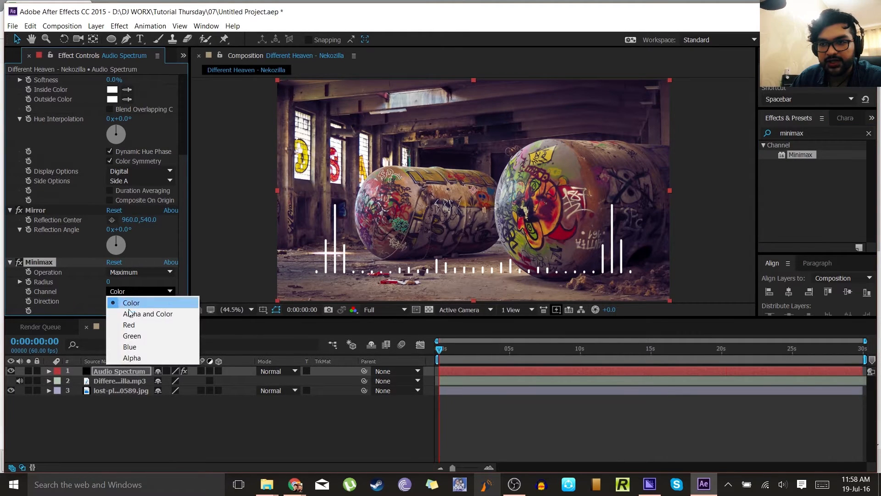
left_click(126, 312)
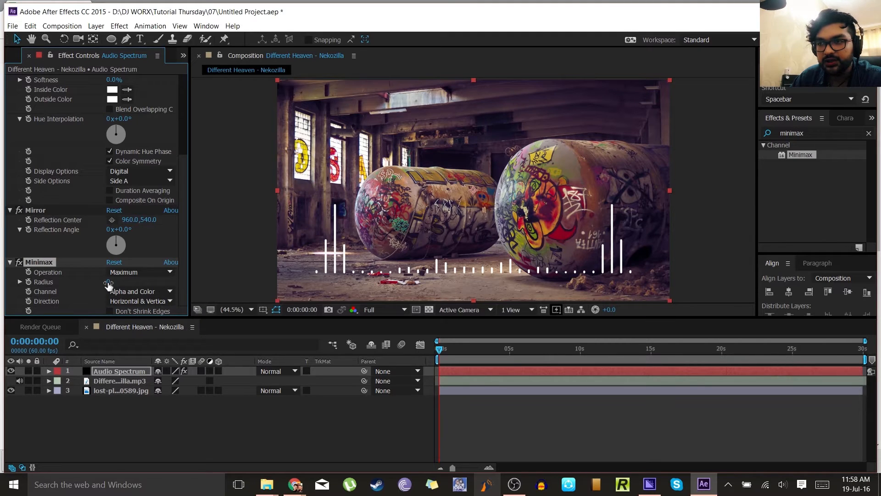
type("10")
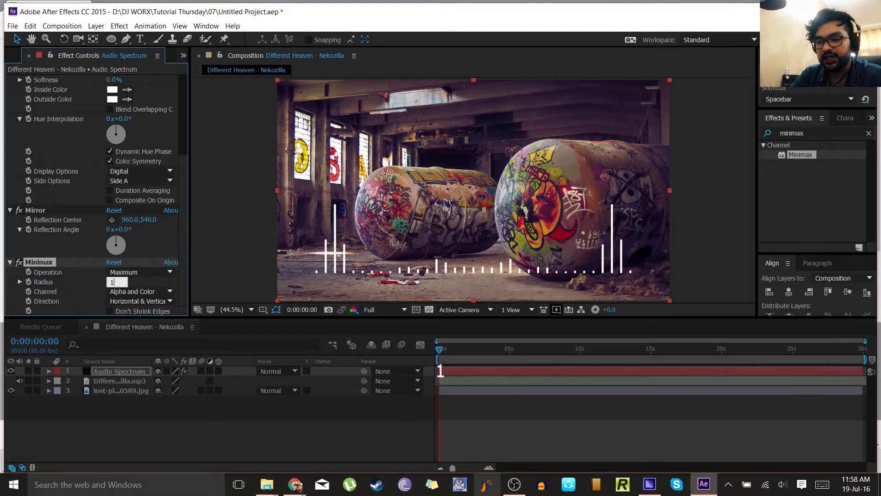
key("Return")
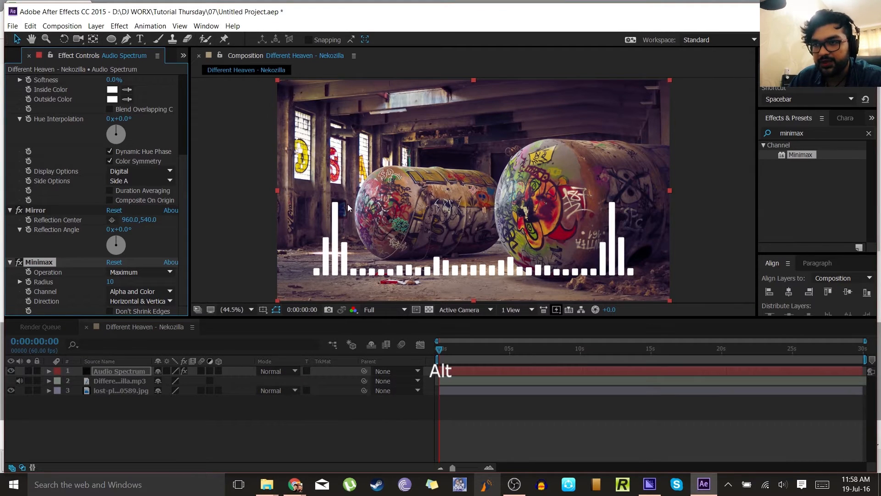
Compare the rounded bar tops up close with the Minimax effect switched off and back on
scroll(337, 209, "up", 4)
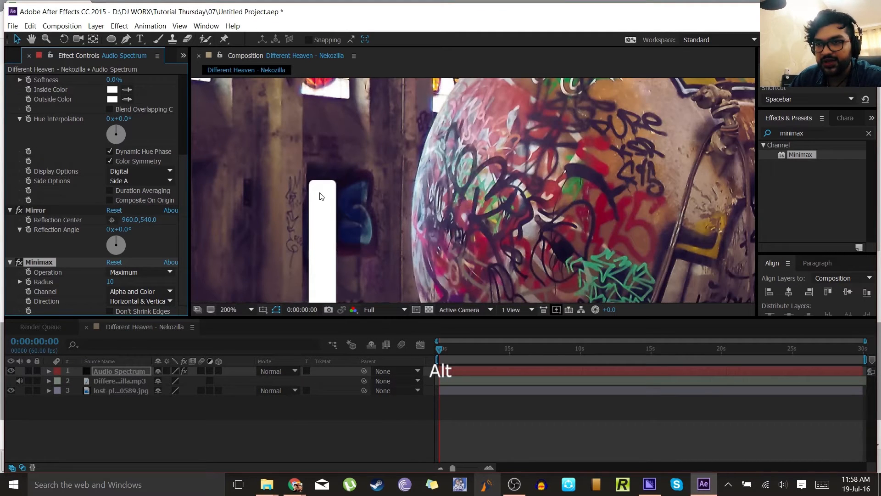
left_click(19, 261)
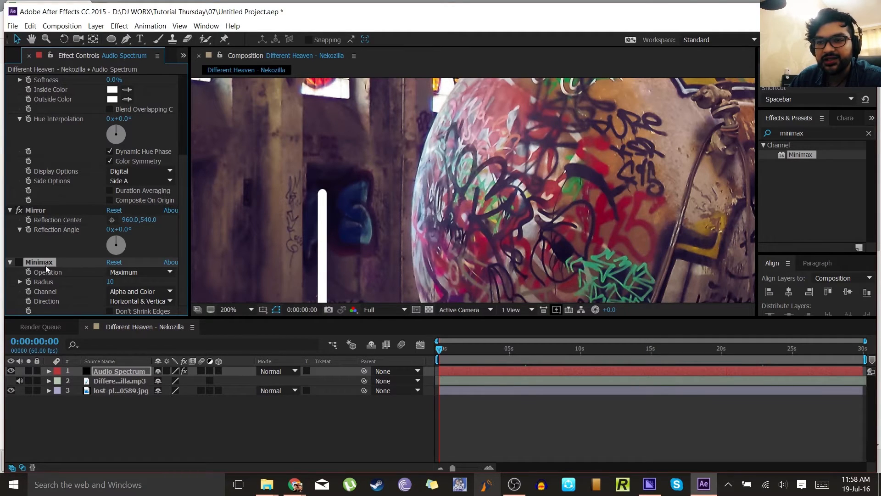
left_click(19, 261)
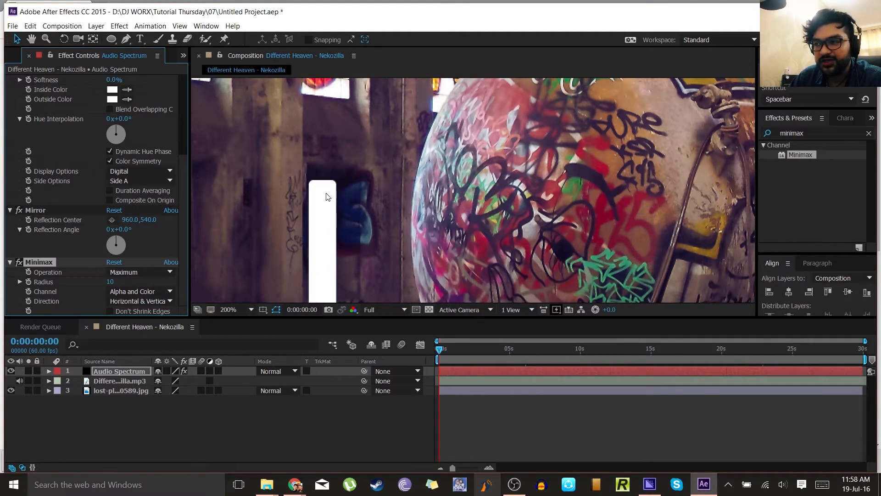
left_click(221, 309)
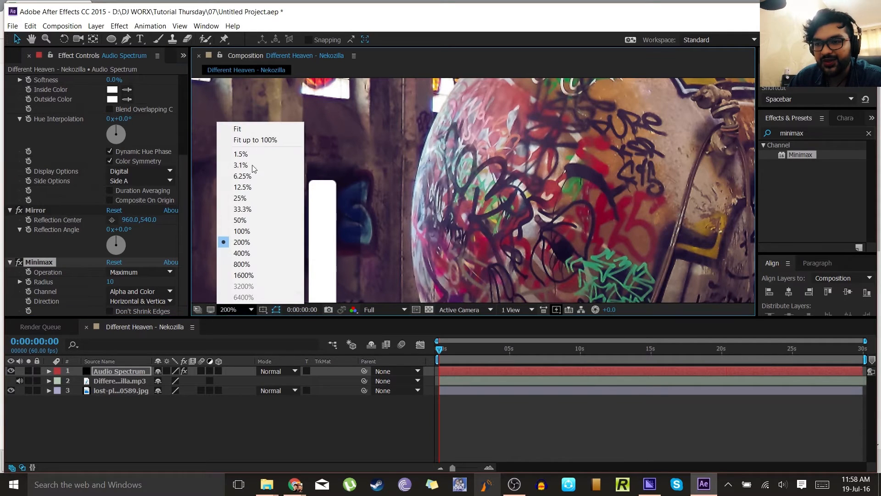
left_click(256, 130)
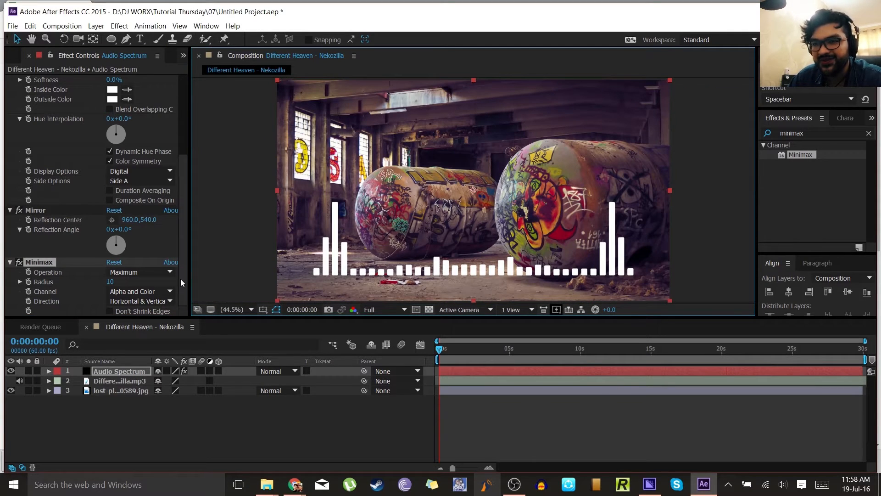
Try larger Minimax Radius values such as 15 and 20 on the spectrum bars
left_click(111, 281)
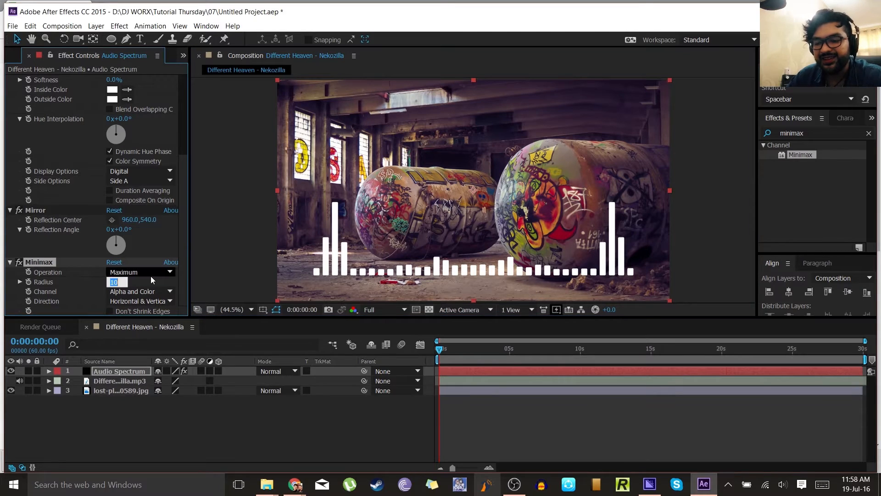
type("15")
key("Return")
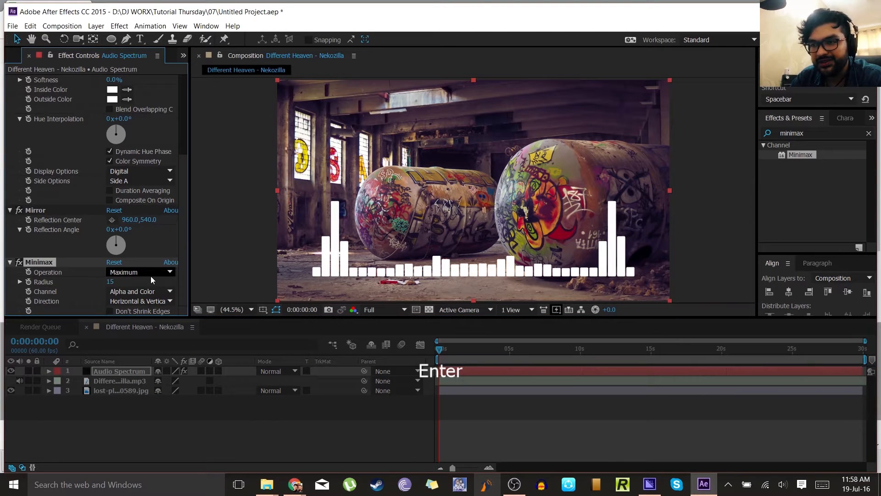
left_click(111, 282)
type("20")
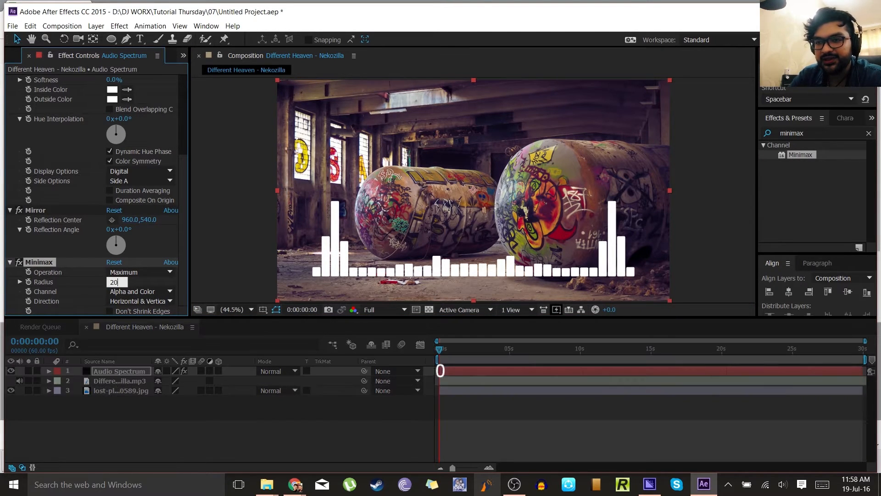
key("Return")
left_click(111, 282)
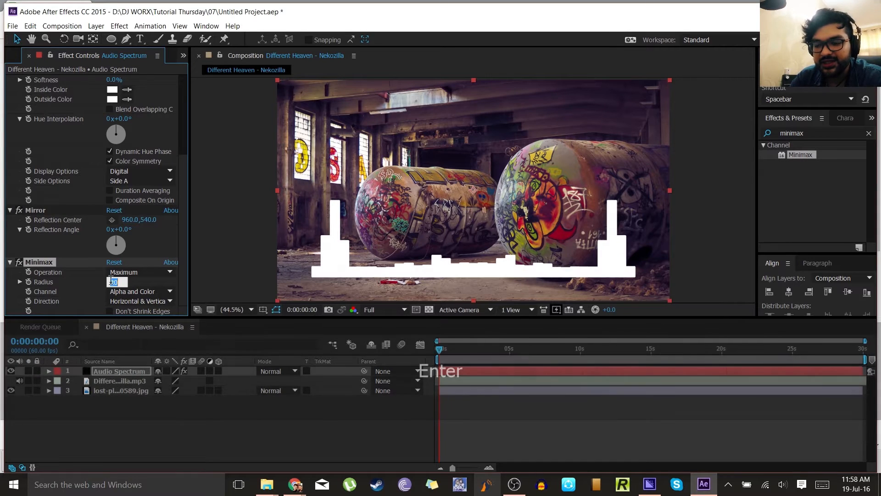
type("40")
key("Return")
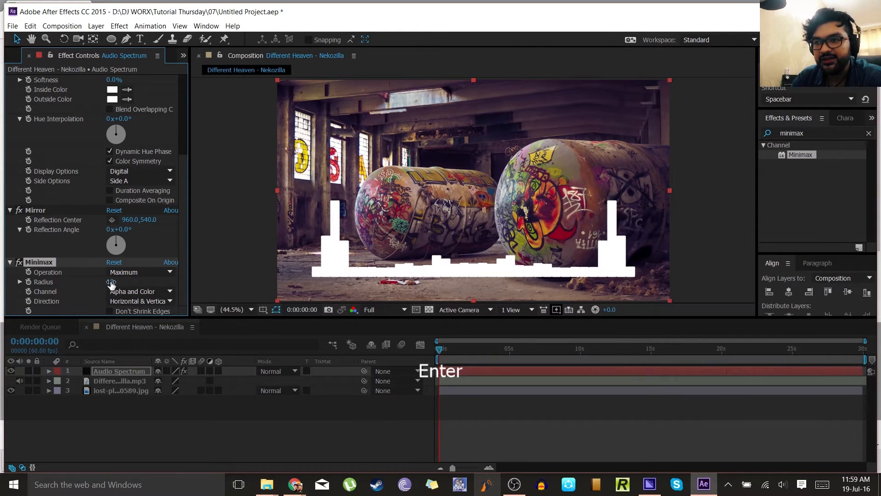
type("10")
key("Return")
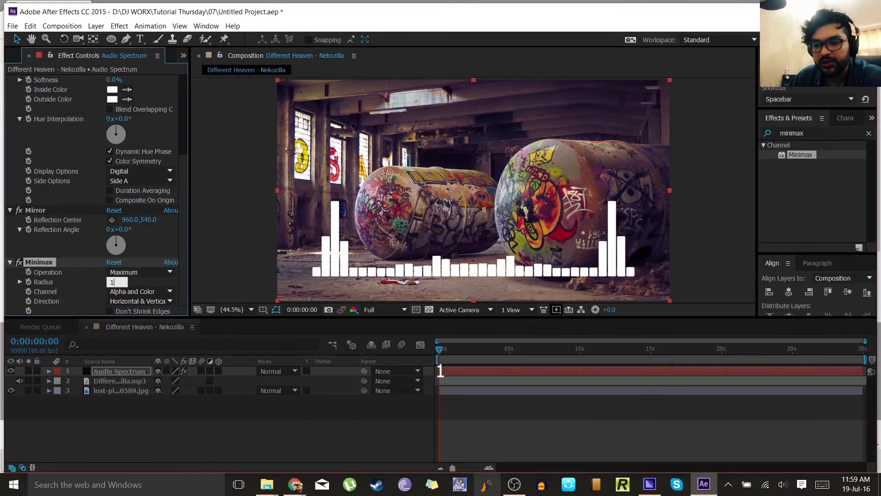
Set the Minimax Radius to 14 and inspect the rounded bar tops up close
left_click(112, 282)
type("14")
key("Return")
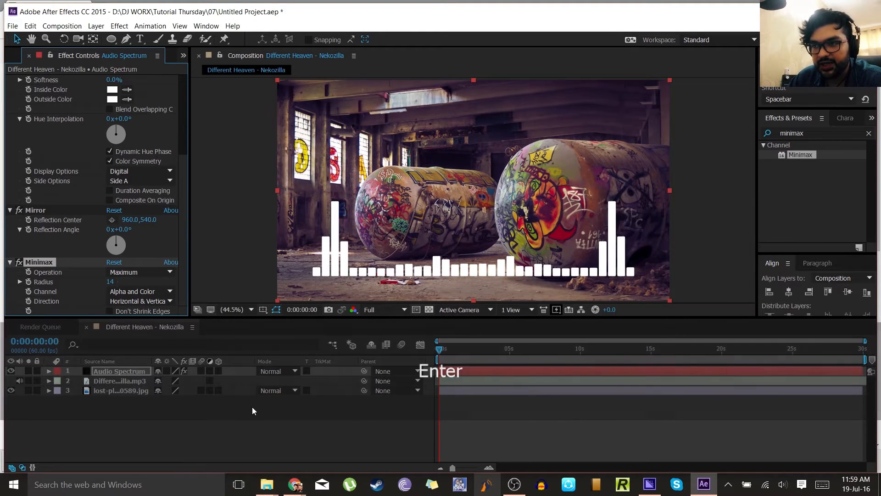
scroll(330, 296, "up", 5)
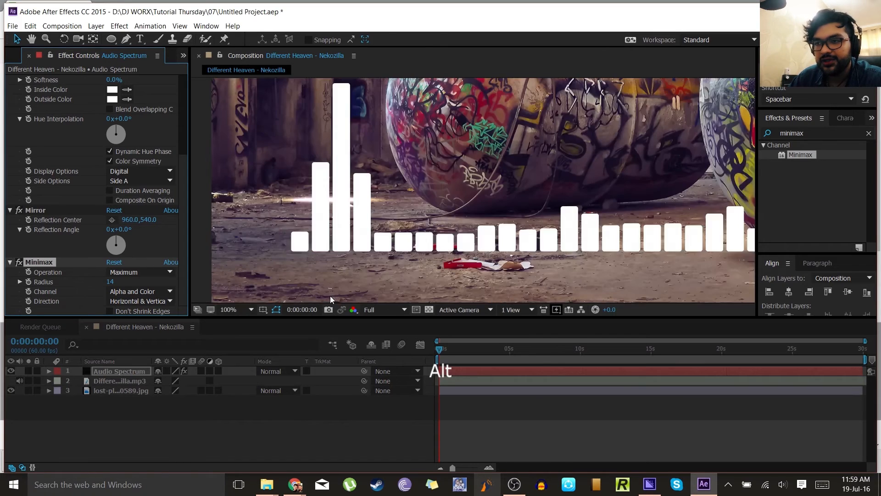
left_click_drag(380, 124, 365, 312)
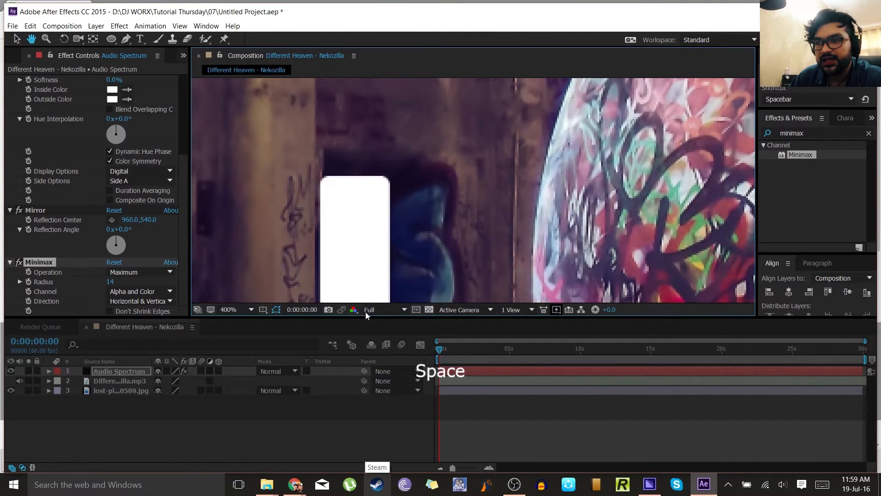
left_click(250, 309)
left_click(241, 121)
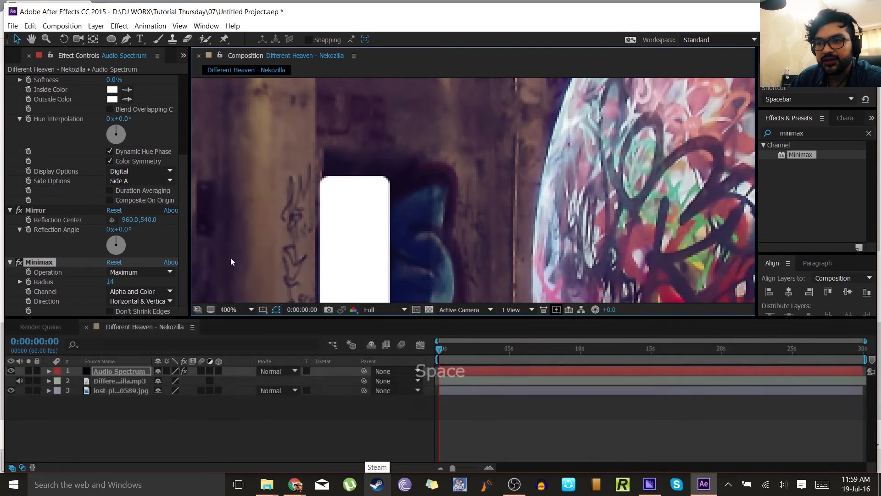
left_click(234, 309)
left_click(246, 130)
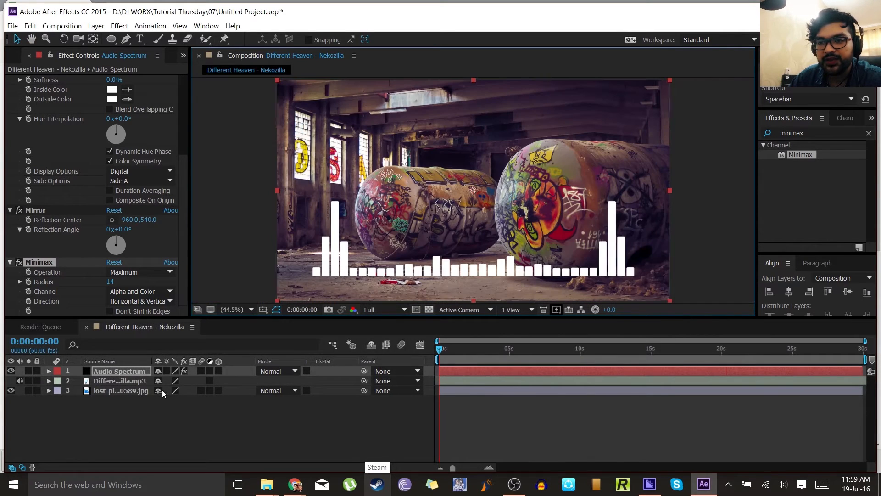
Duplicate the Audio Spectrum layer
left_click(133, 387)
left_click(128, 371)
key("ctrl+d")
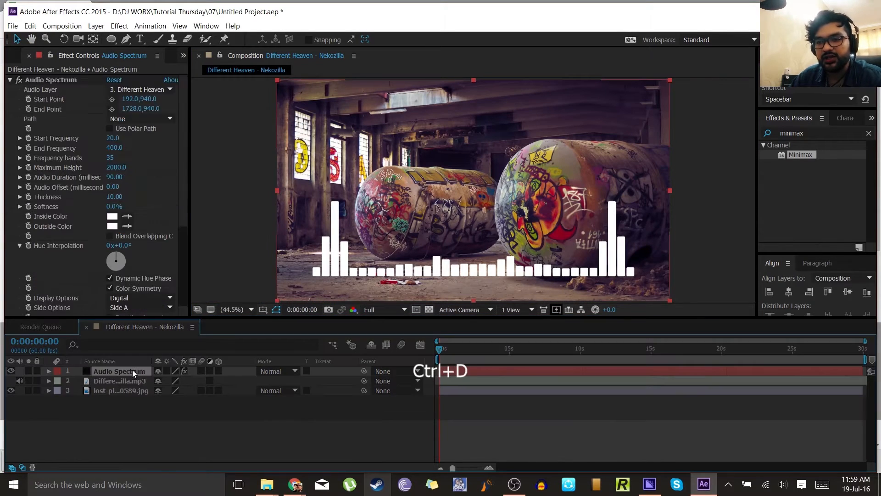
Set the lower Audio Spectrum copy's Inside and Outside Color to yellow EDDD01, sampled from the graffiti in the background photo
left_click(134, 382)
left_click(112, 217)
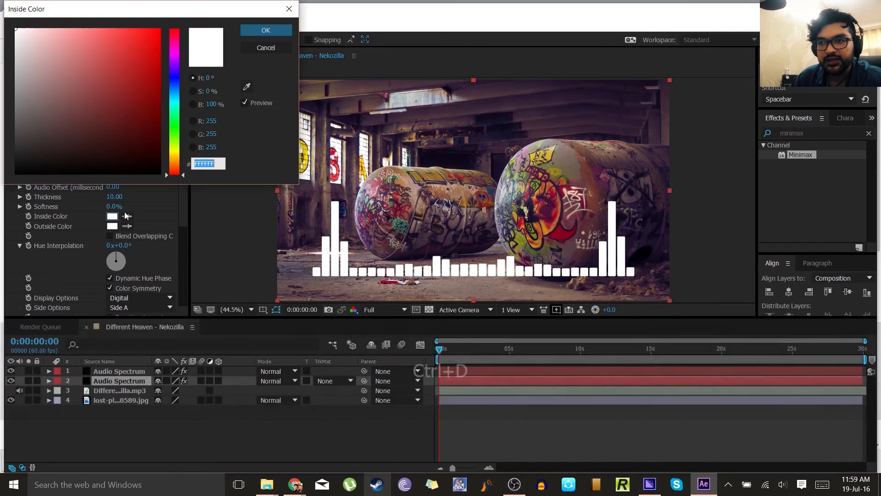
left_click(248, 87)
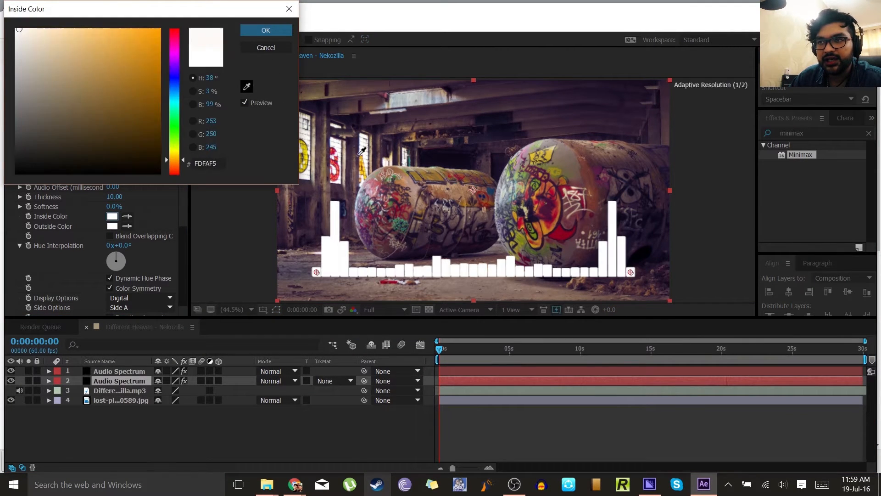
left_click(311, 148)
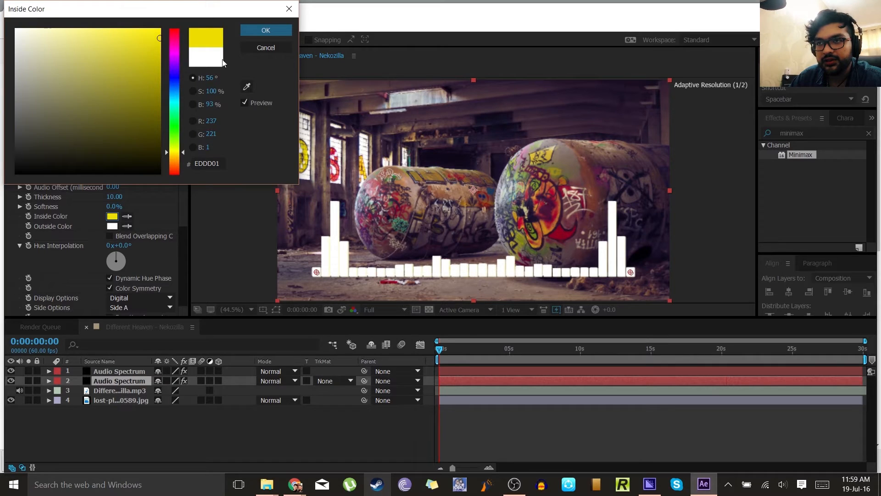
left_click(266, 30)
left_click(127, 226)
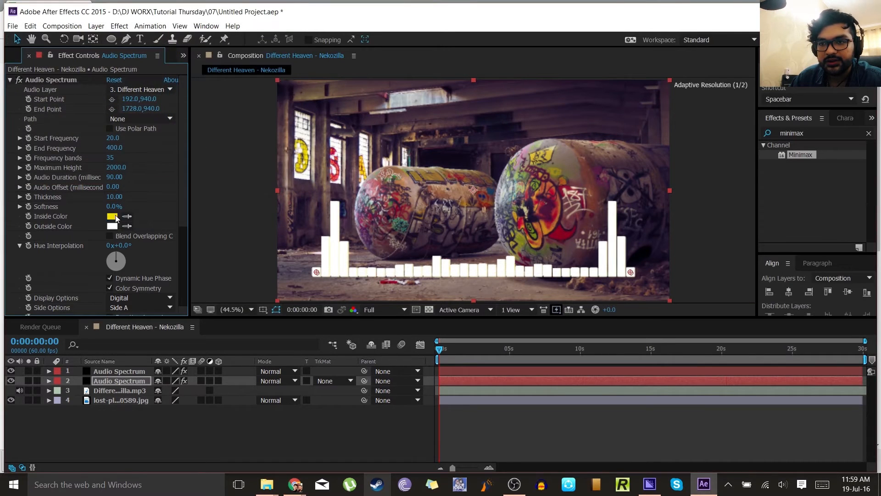
left_click(112, 217)
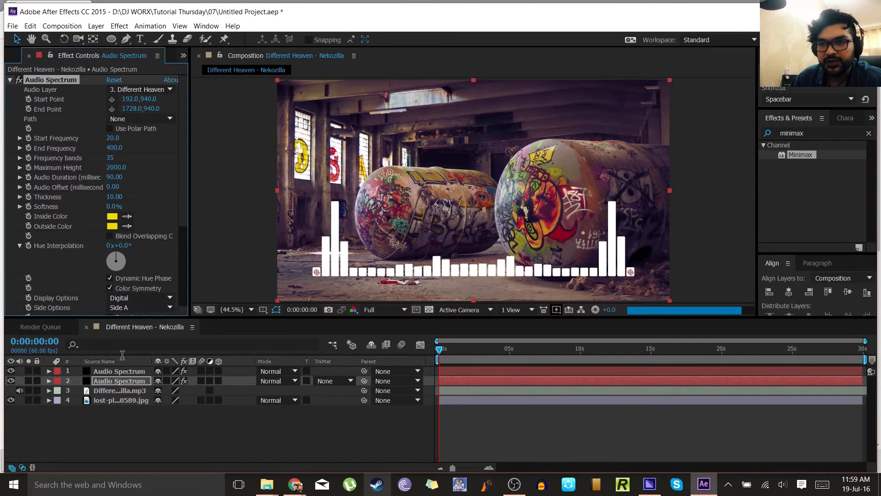
Duplicate the white Audio Spectrum layer and place the copy beneath the yellow one, above the audio layer
left_click(123, 372)
key("ctrl+d")
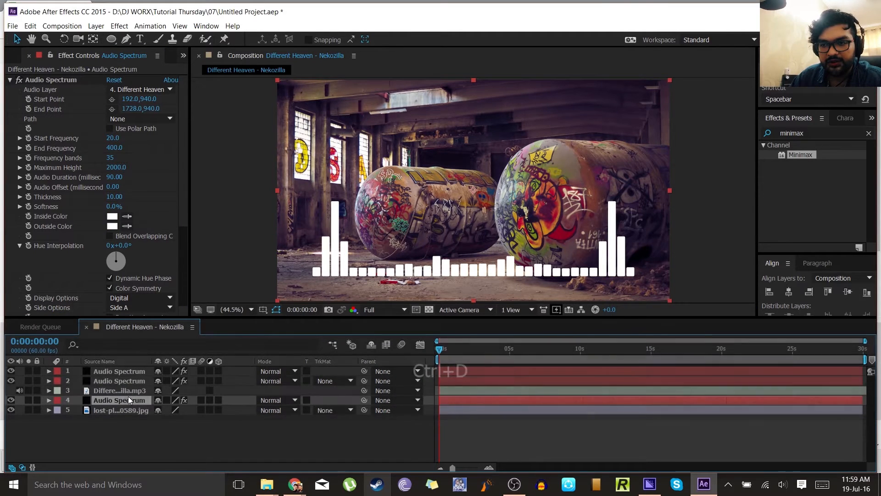
left_click(128, 394)
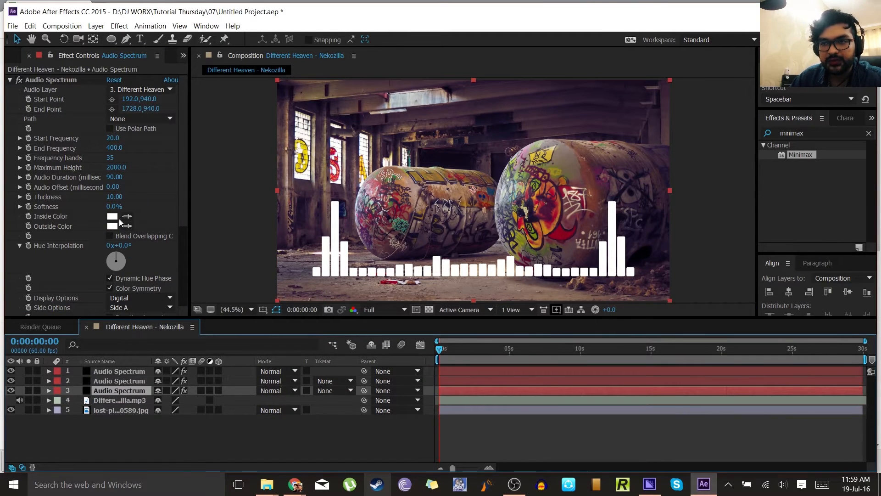
Set the yellow Audio Spectrum layer's Maximum Height to 2200
left_click(102, 381)
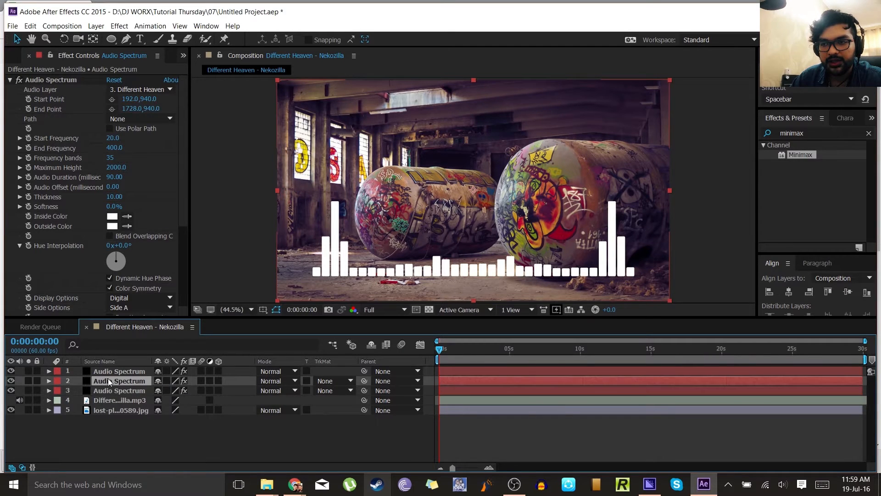
left_click(117, 167)
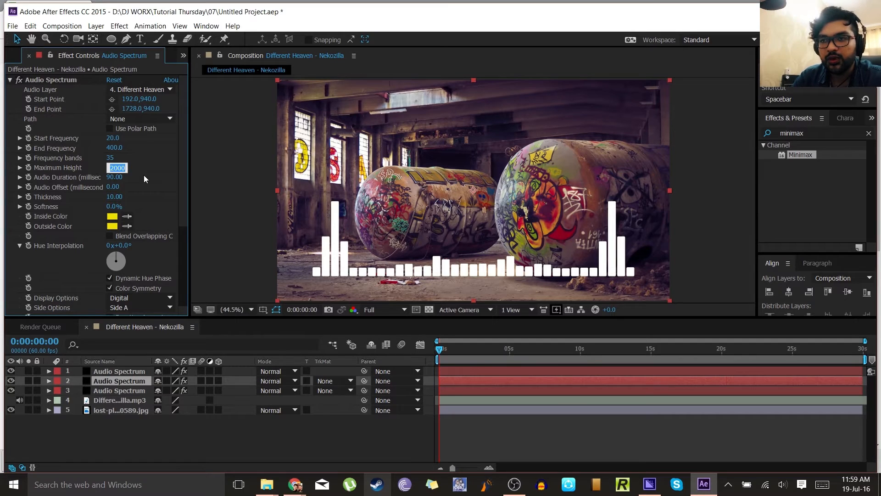
type("2")
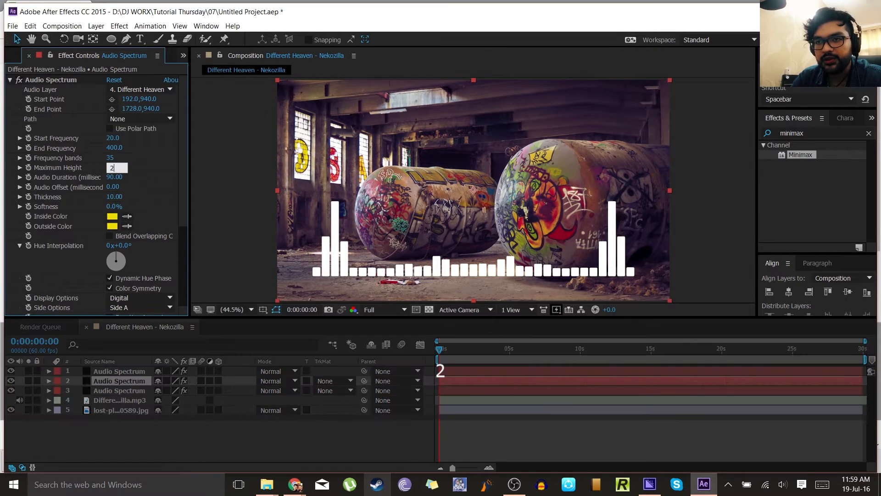
type("00")
key("BackSpace")
type("200")
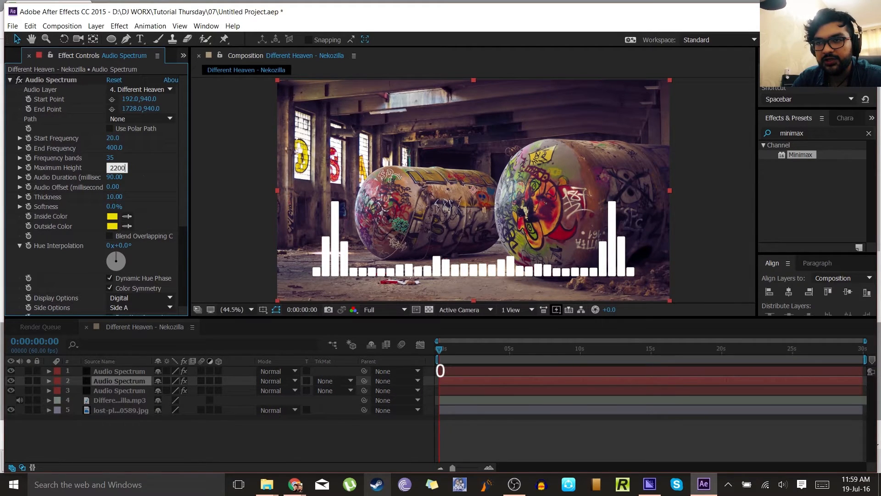
key("Return")
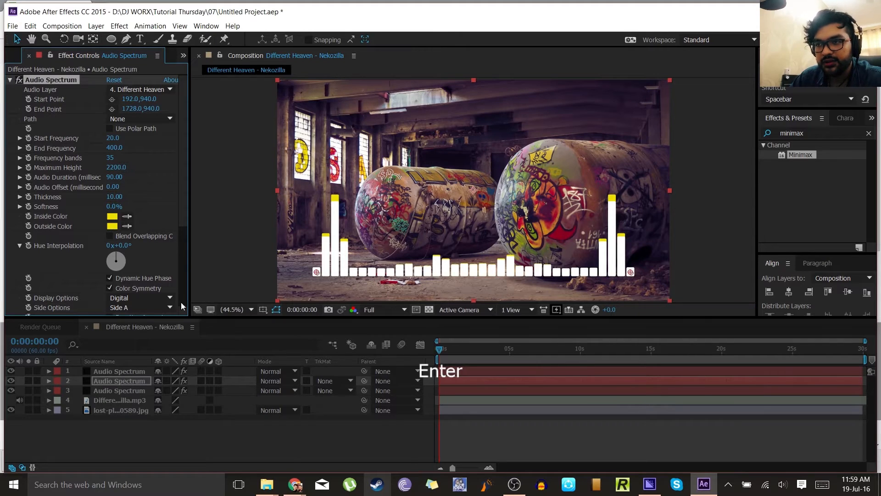
Set the lower white Audio Spectrum layer's Maximum Height to 2400
left_click(127, 387)
left_click(116, 167)
type("24")
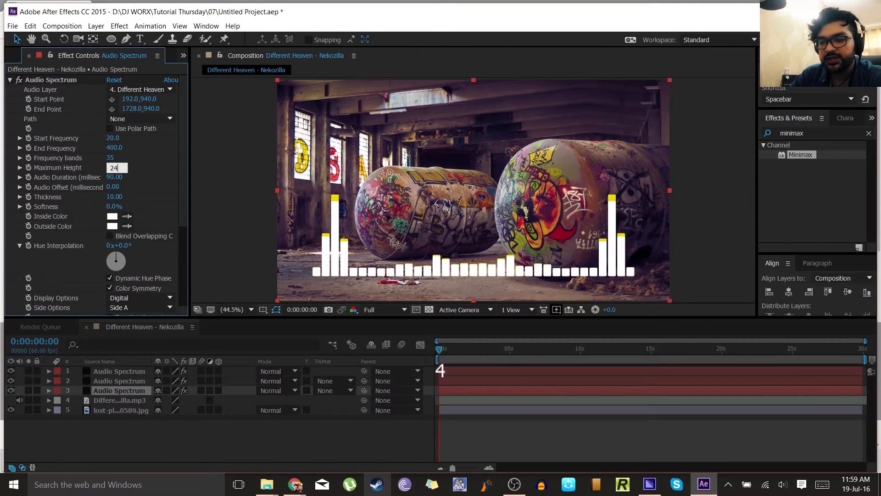
type("00")
key("Return")
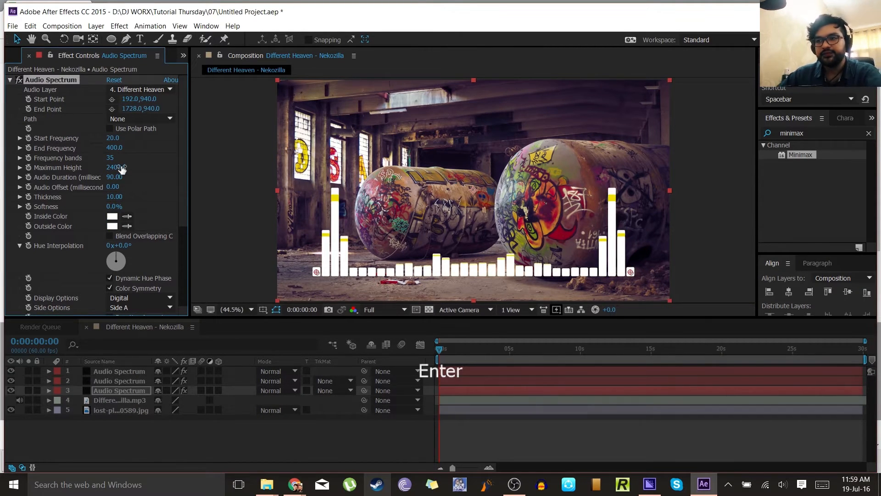
Duplicate the yellow and lower white Audio Spectrum layers together and stack both copies beneath them, directly above the audio layer
left_click(120, 380, "ctrl")
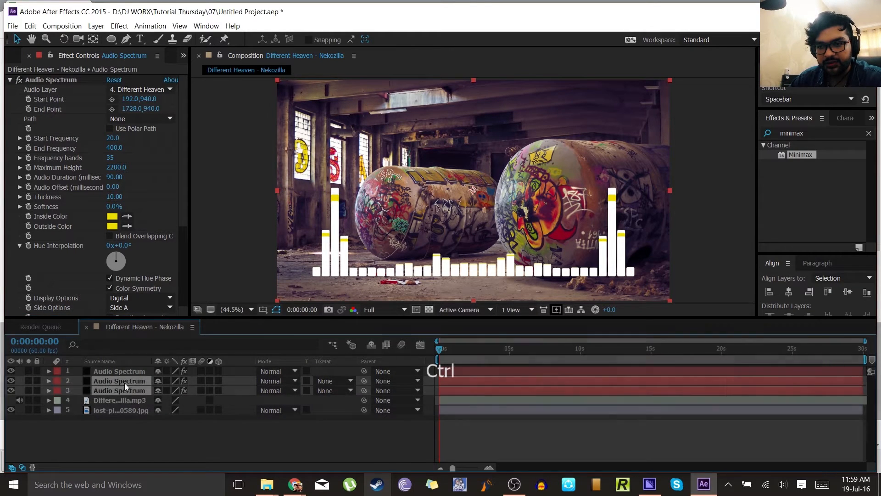
key("ctrl+d")
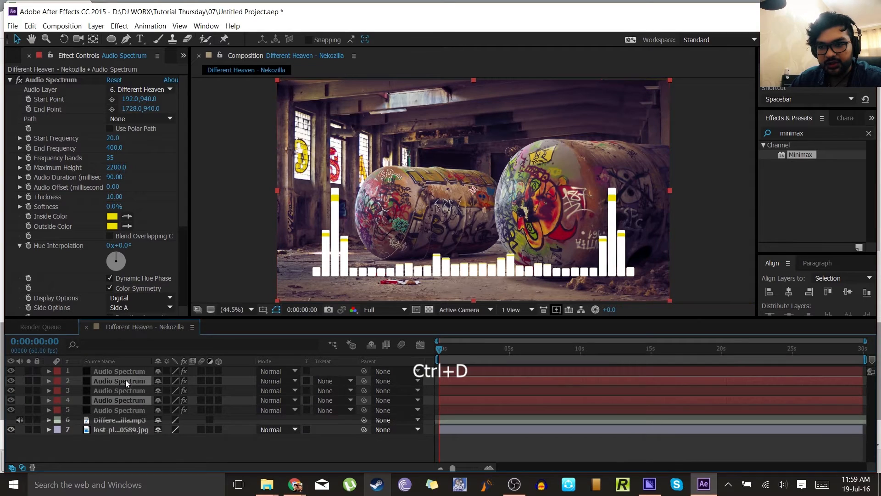
left_click_drag(125, 379, 123, 412)
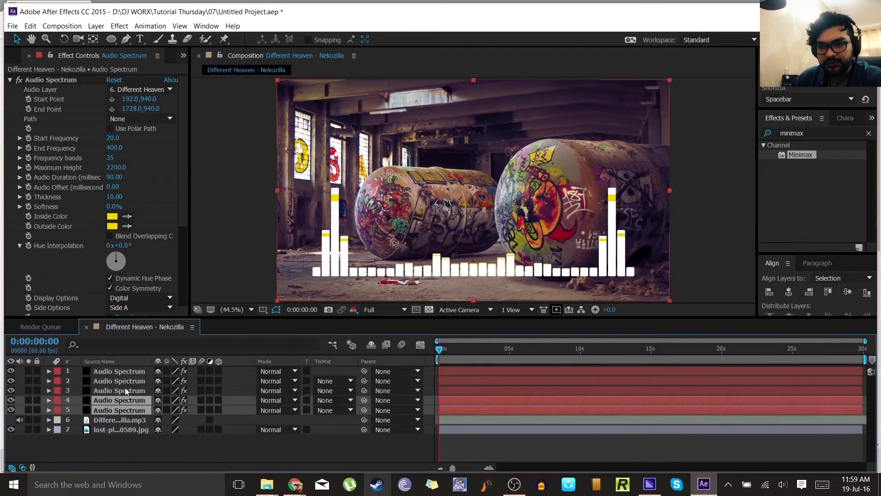
left_click(125, 388)
left_click(128, 401)
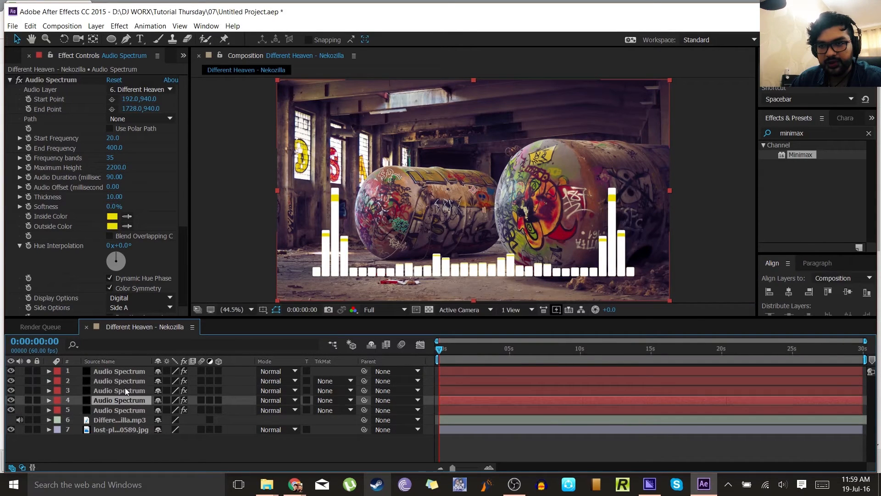
Set the lower yellow Audio Spectrum layer's Maximum Height to 2600
left_click(115, 167)
type("26")
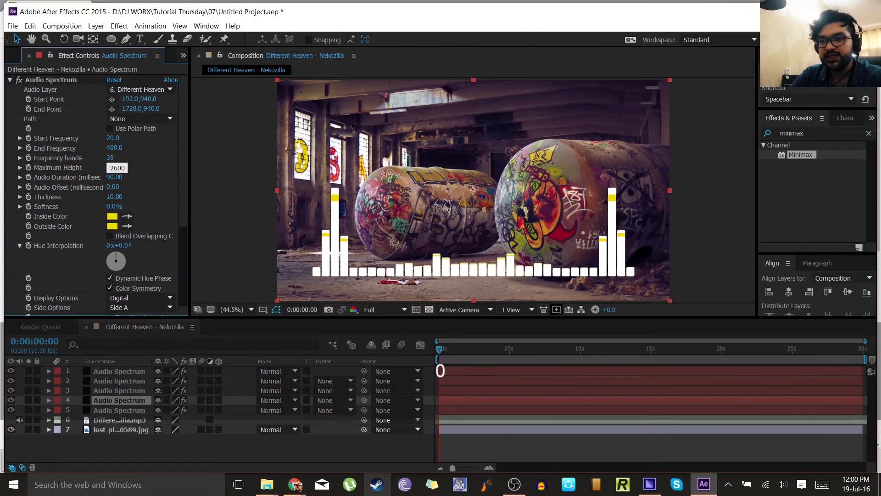
type("00")
key("Return")
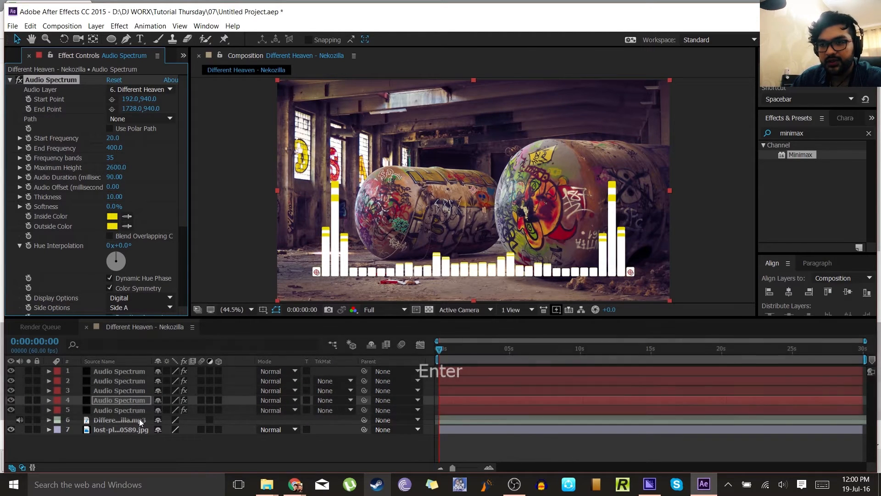
Set the bottommost white Audio Spectrum layer's Maximum Height to 2800 and check the bars at 0:00:21:07
left_click(138, 408)
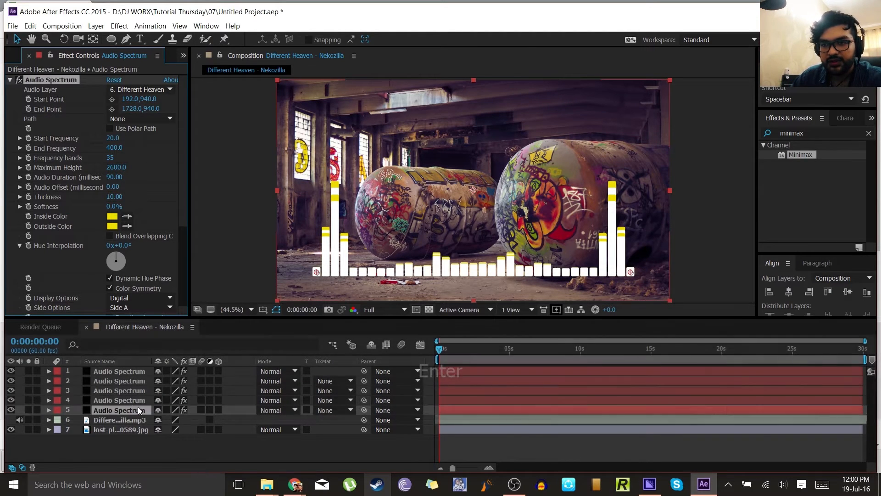
left_click(120, 167)
type("28")
key("Return")
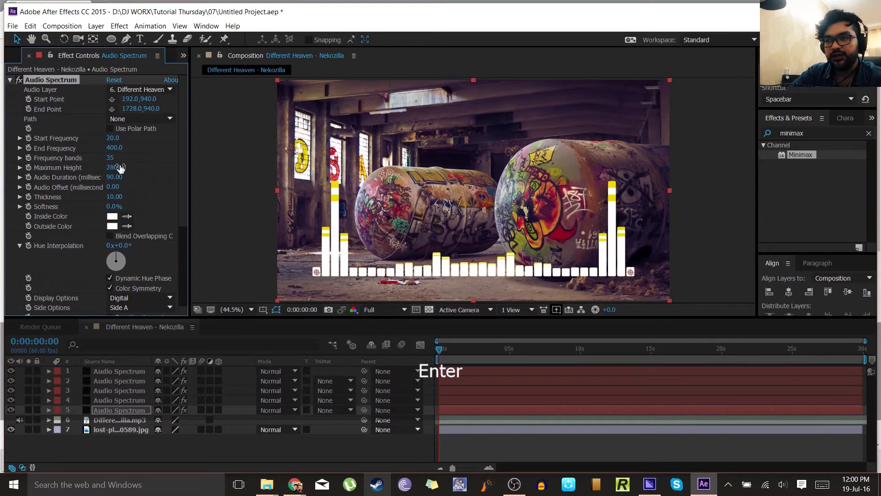
left_click_drag(472, 346, 737, 348)
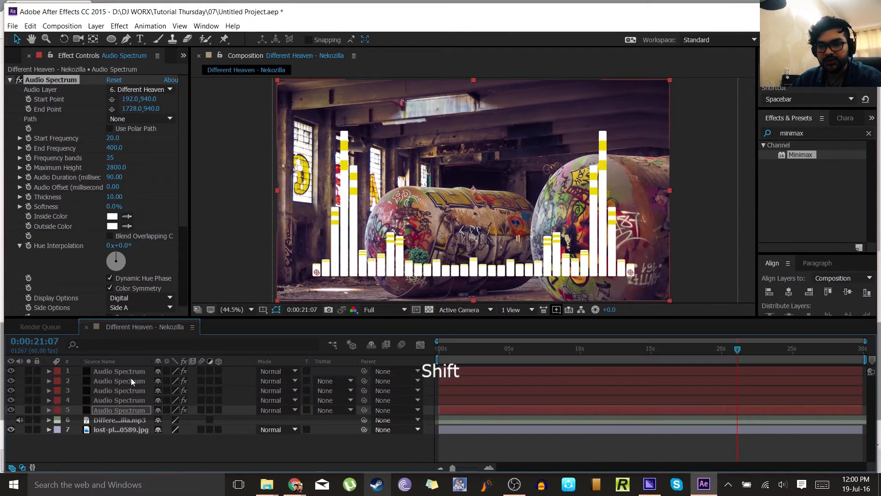
left_click(133, 380, "shift")
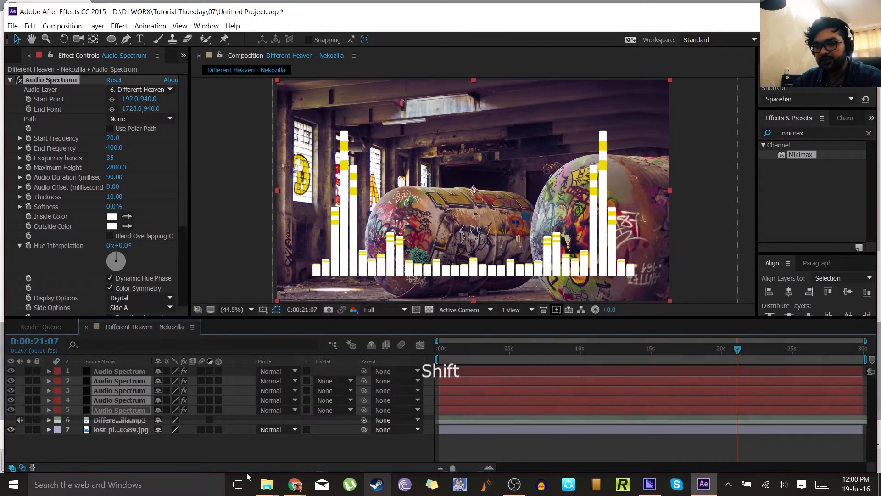
left_click(268, 449)
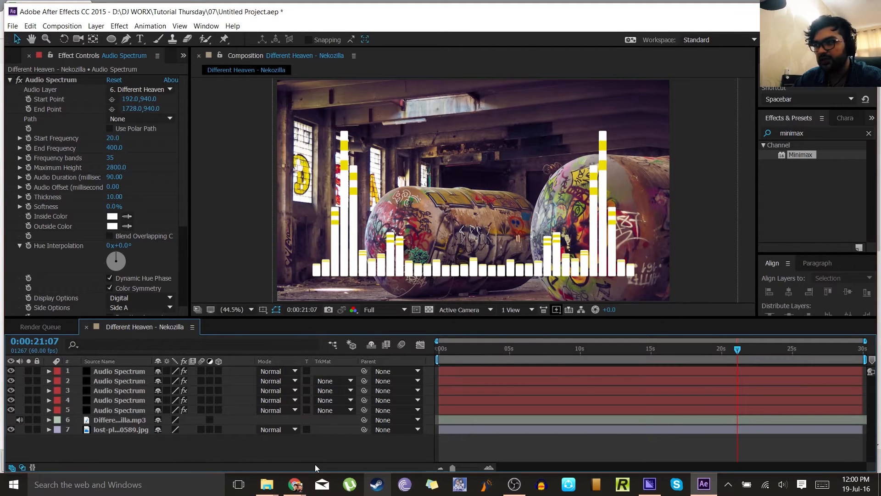
left_click(144, 401)
left_click(141, 409)
left_click(139, 379, "shift")
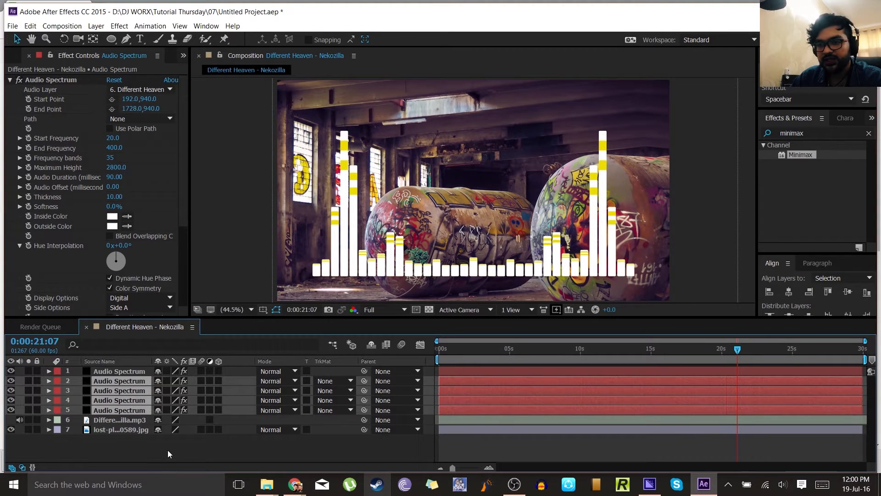
left_click(167, 450)
Try deleting the four Audio Spectrum layers beneath the top white one and undo the deletion
left_click(138, 409)
left_click(137, 381, "shift")
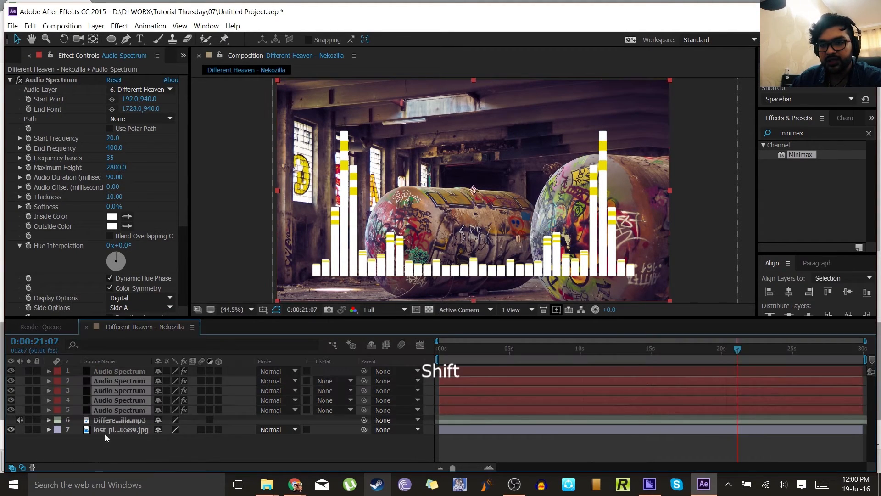
mouse_move(11, 381)
left_mouse_down()
mouse_move(14, 400)
mouse_move(15, 381)
left_mouse_up()
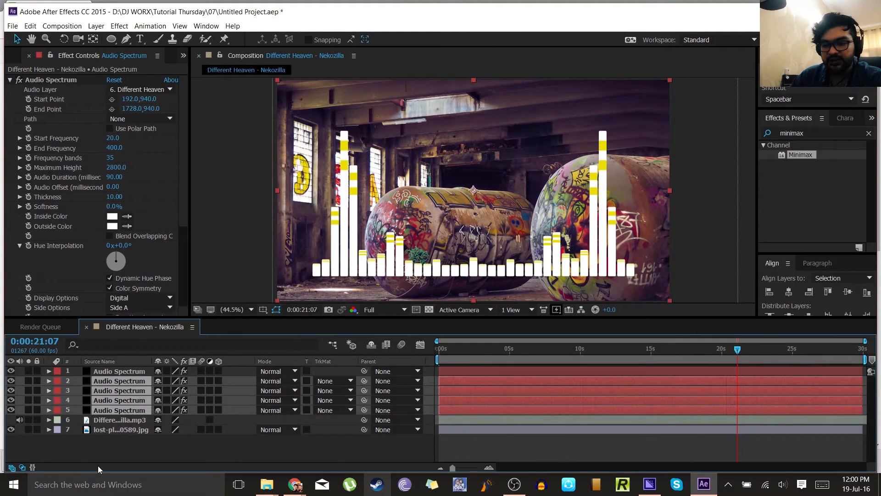
key("Delete")
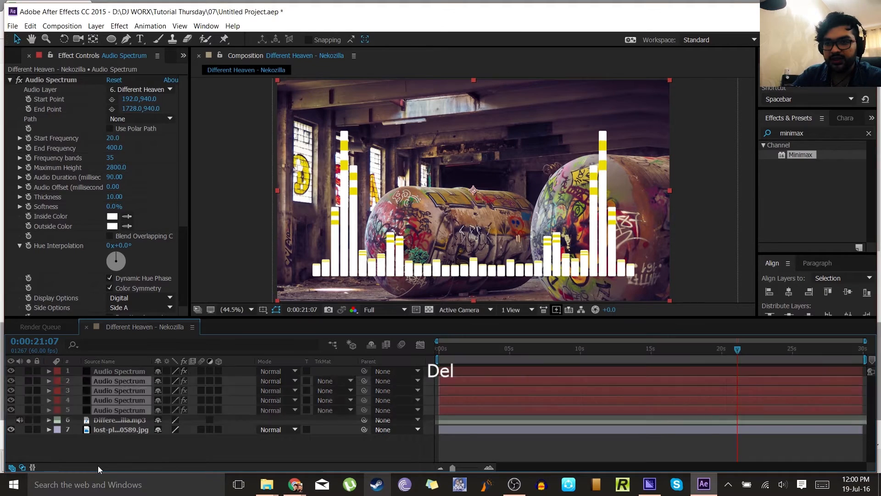
left_click(134, 372)
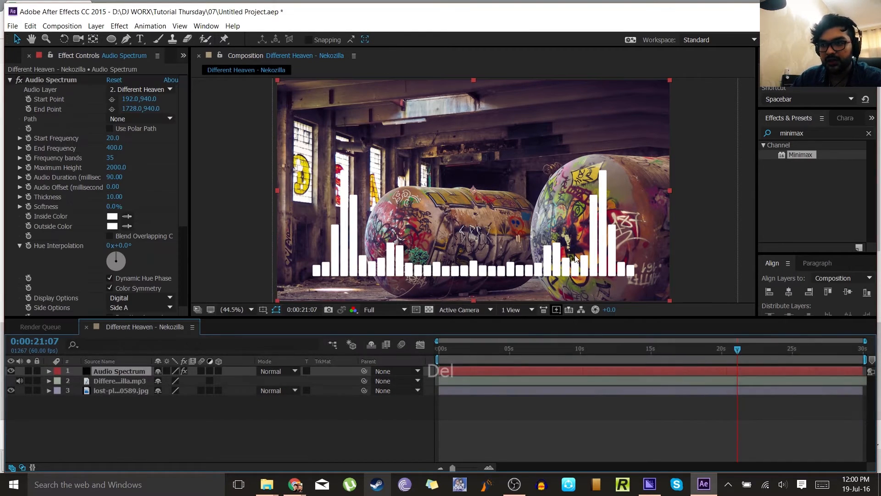
key("ctrl+z")
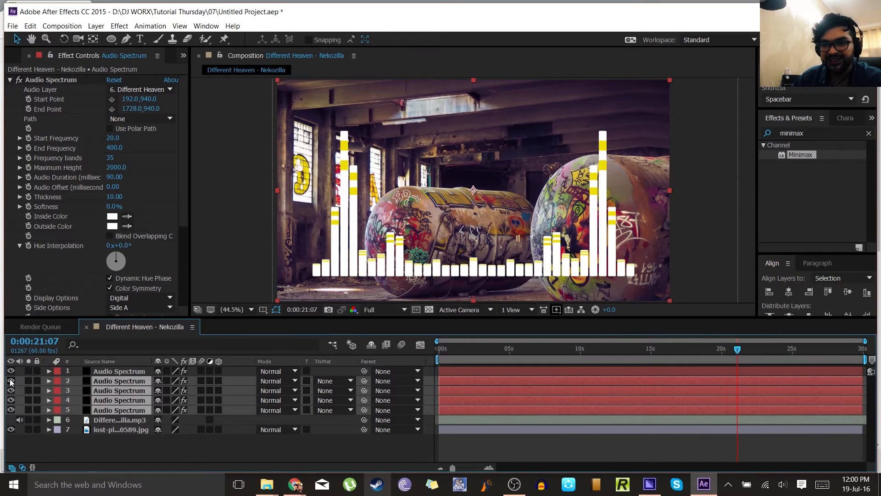
Hide the four lower Audio Spectrum layers, leaving the top white one selected
left_click(106, 461)
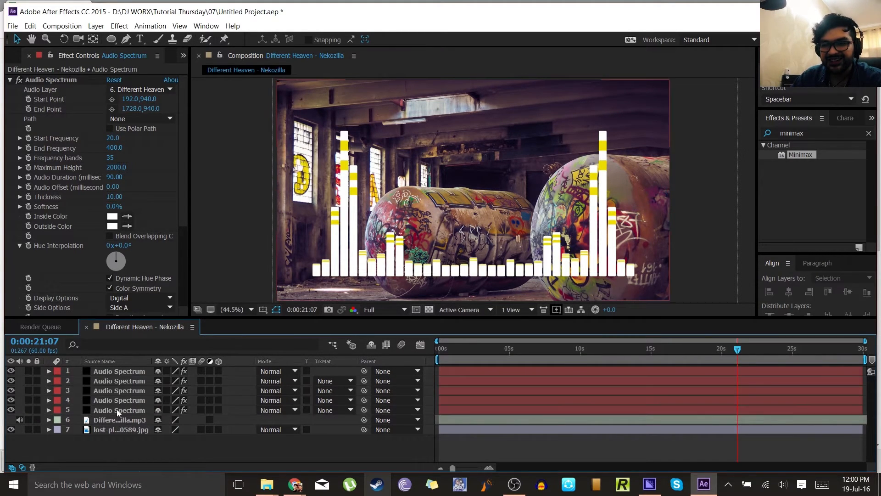
left_click(116, 410)
left_click(125, 375, "shift")
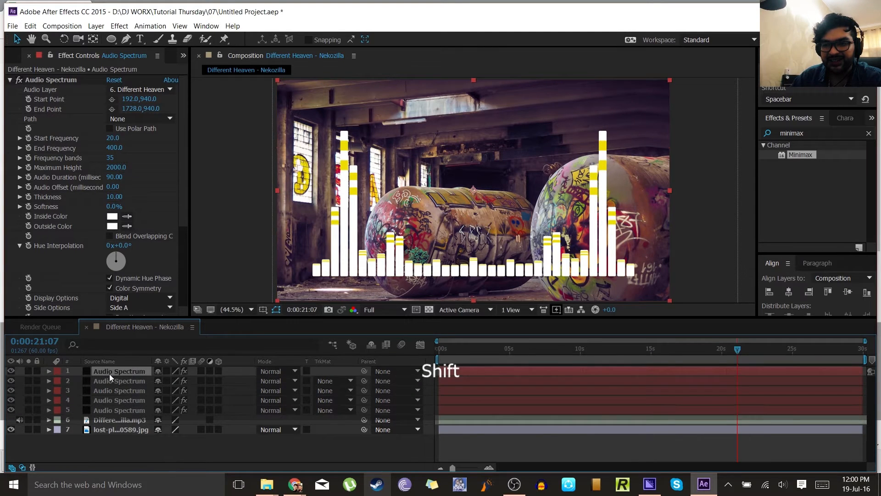
left_click(11, 380)
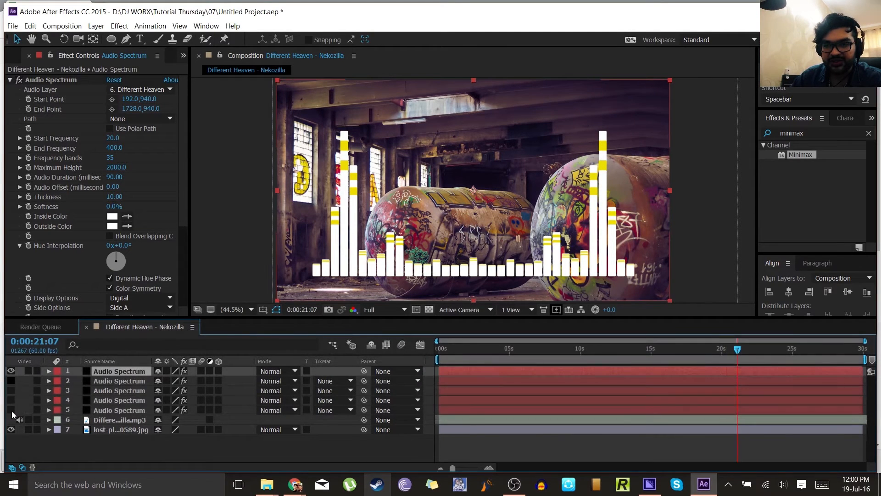
Find the Venetian Blinds transition effect and apply it to the top white Audio Spectrum layer after Minimax
left_click_drag(183, 201, 181, 300)
left_click(817, 134)
left_click(798, 131)
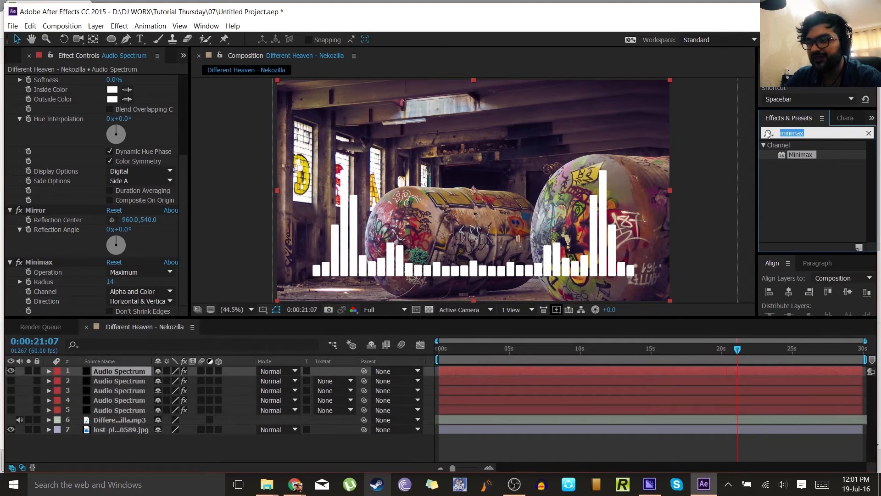
key("shift")
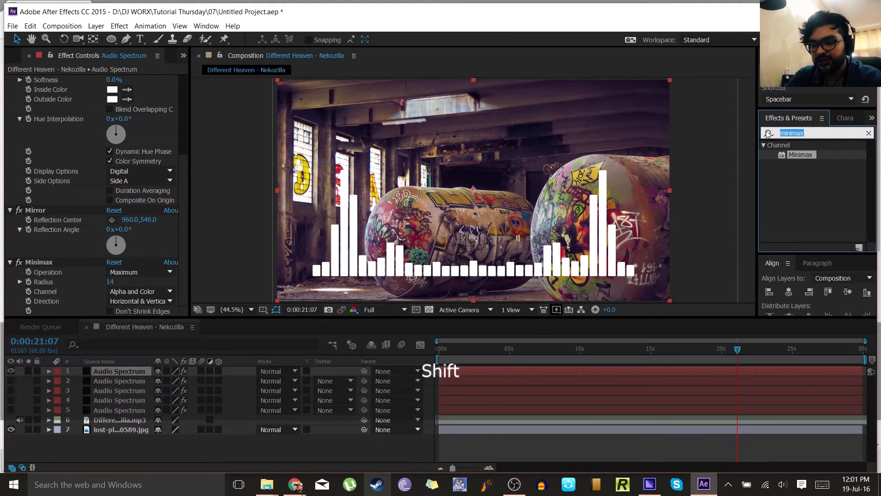
type("Blinds")
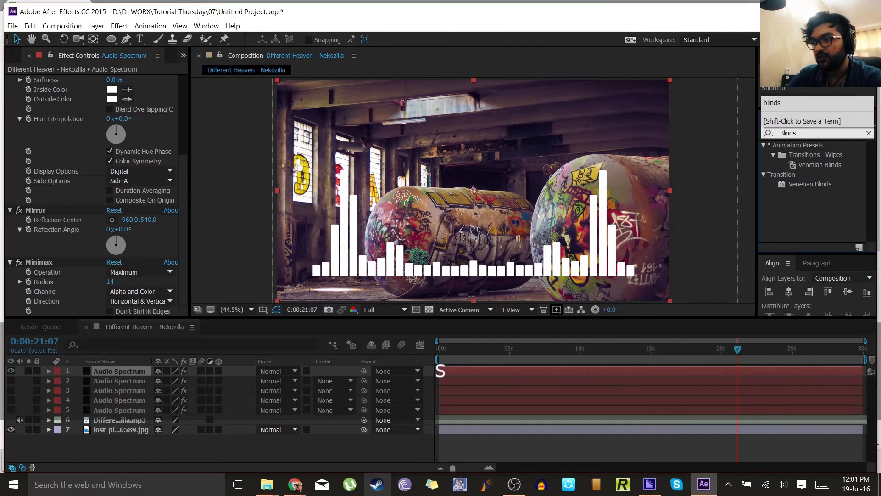
left_click(811, 184)
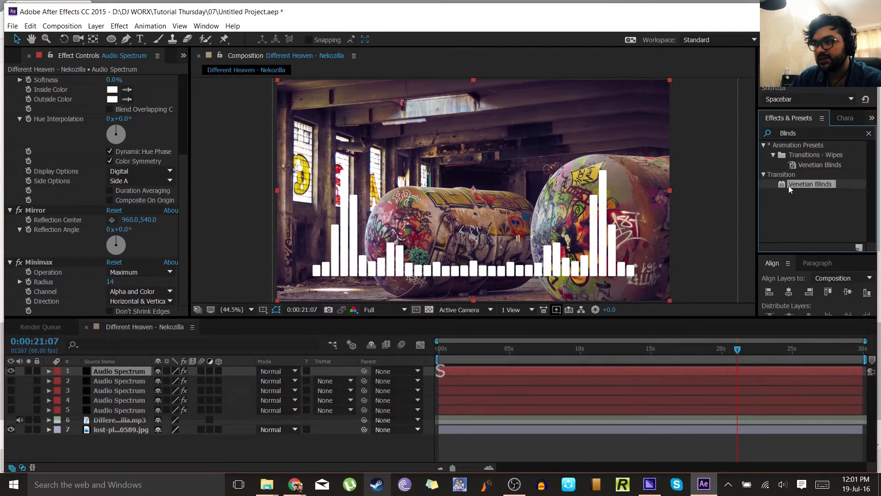
double_click(806, 186)
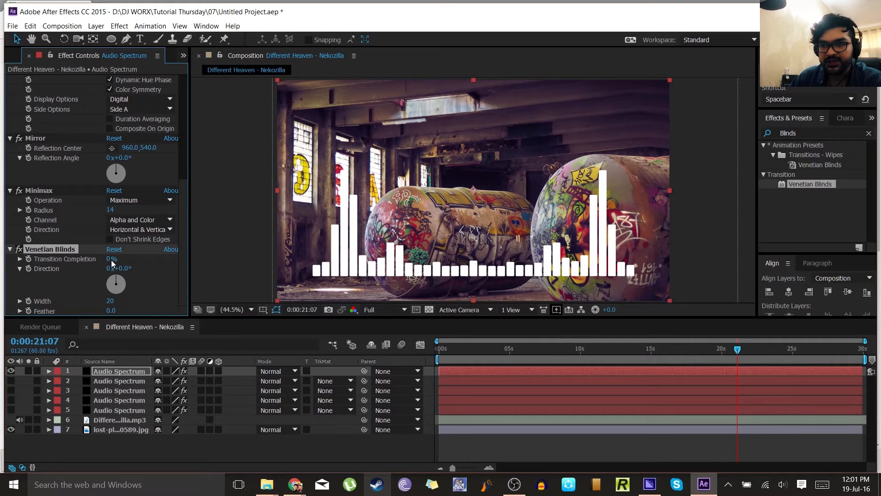
Try out Venetian Blinds' Transition Completion up to about 54% and set it back to 0%
left_click_drag(111, 260, 91, 259)
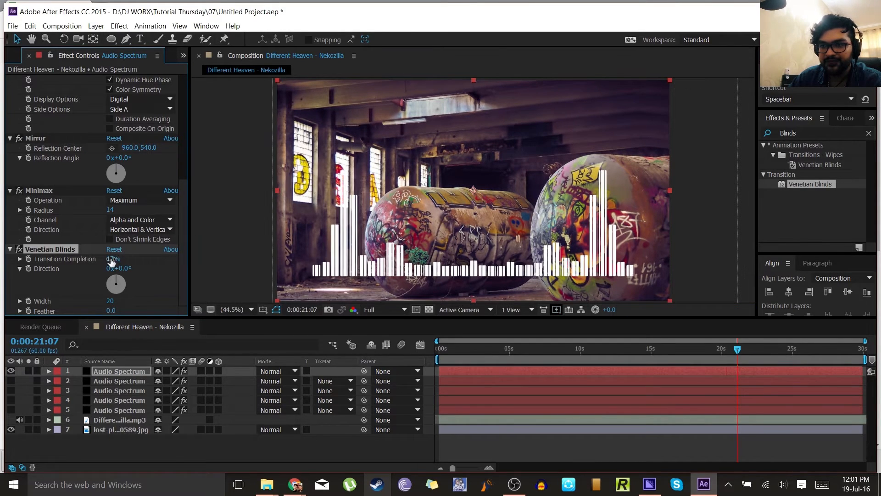
left_click_drag(111, 259, 131, 258)
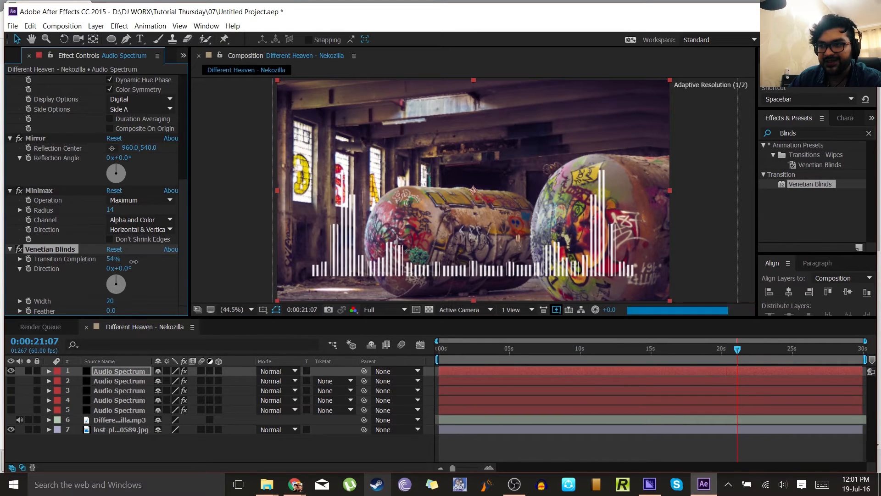
left_click(112, 257)
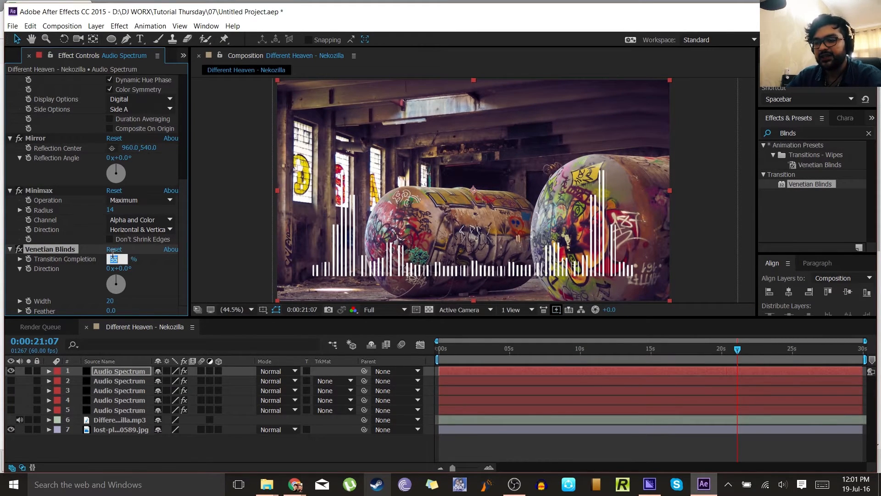
type("0")
key("Return")
Try animating Venetian Blinds' Transition Completion from 0% at 0:00:00:00 to 50% at 0:00:09:54 and remove its keyframes
left_click_drag(447, 345, 417, 346)
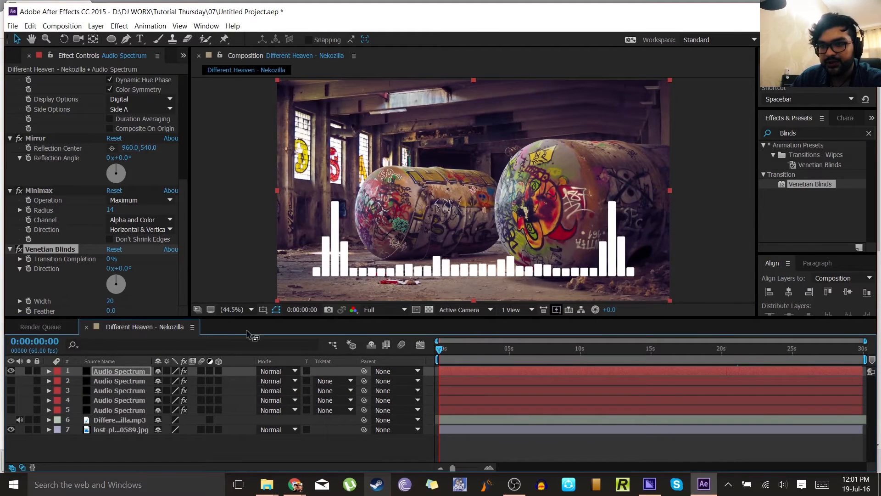
left_click(29, 259)
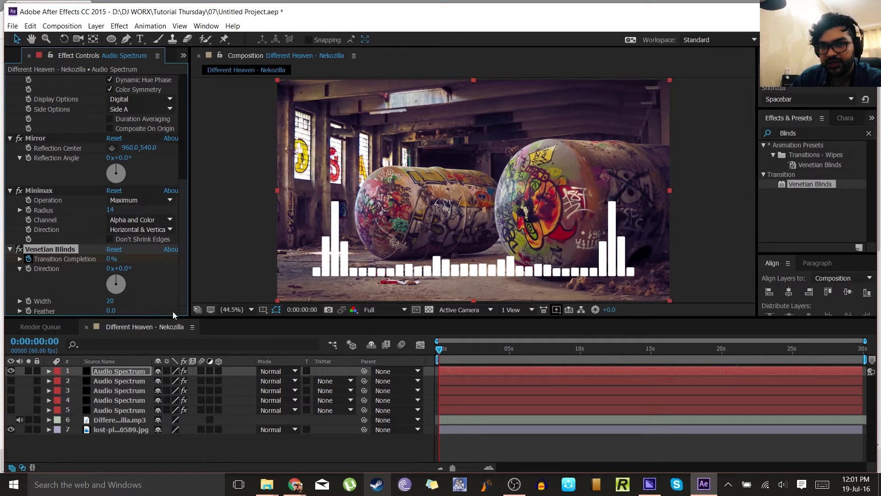
left_click(579, 349)
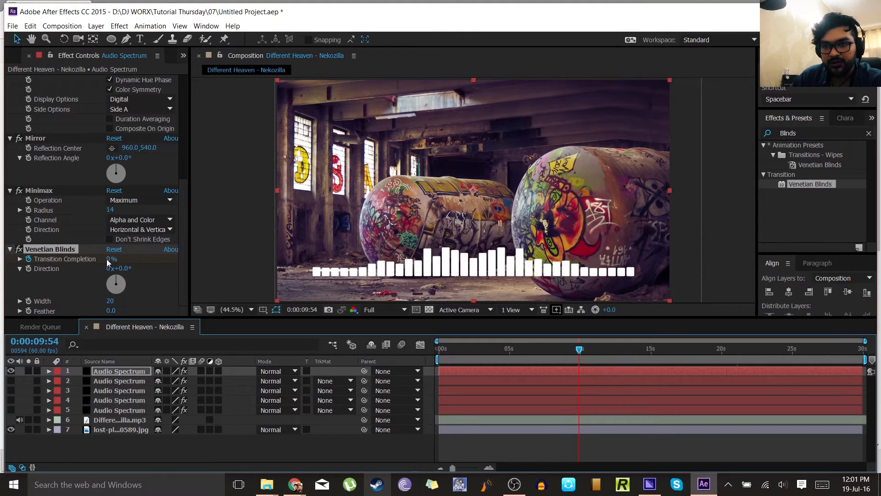
left_click(109, 262)
type("50")
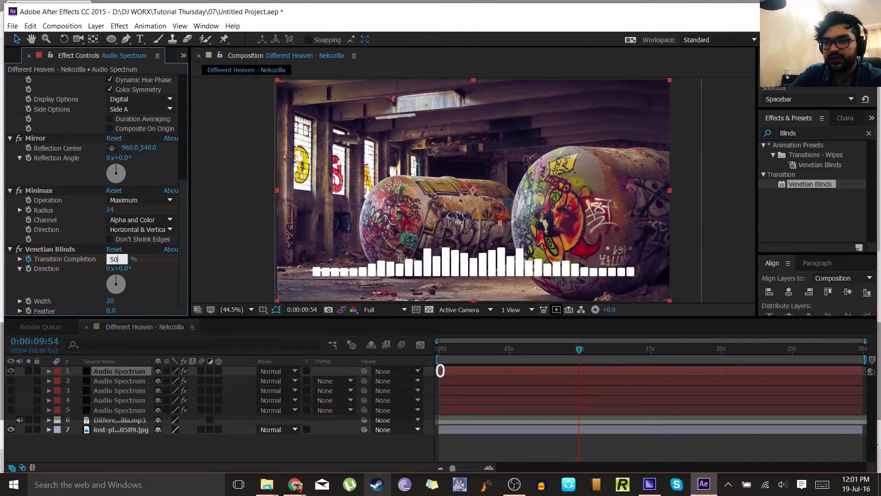
key("Return")
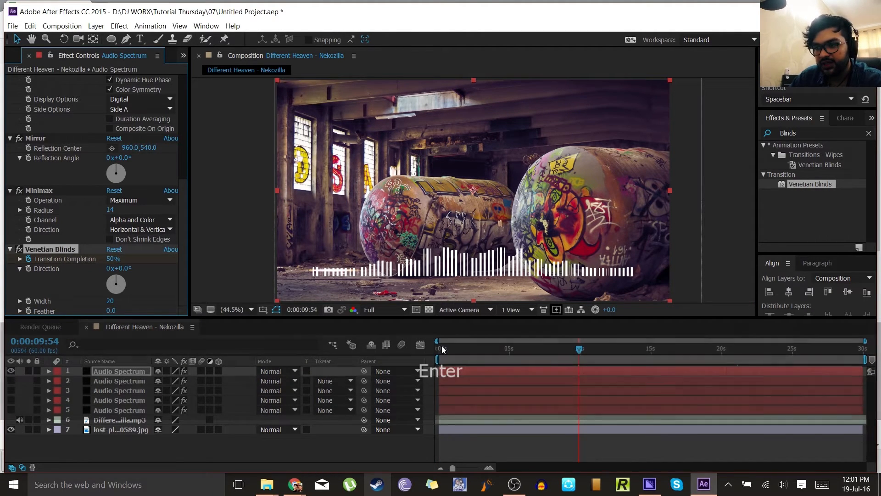
mouse_move(448, 348)
left_mouse_down()
mouse_move(557, 351)
mouse_move(419, 331)
mouse_move(453, 359)
left_mouse_up()
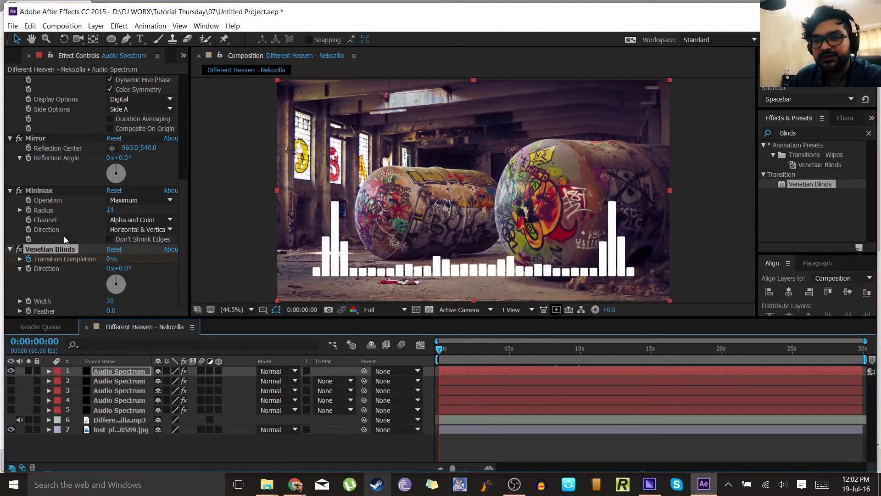
left_click(29, 260)
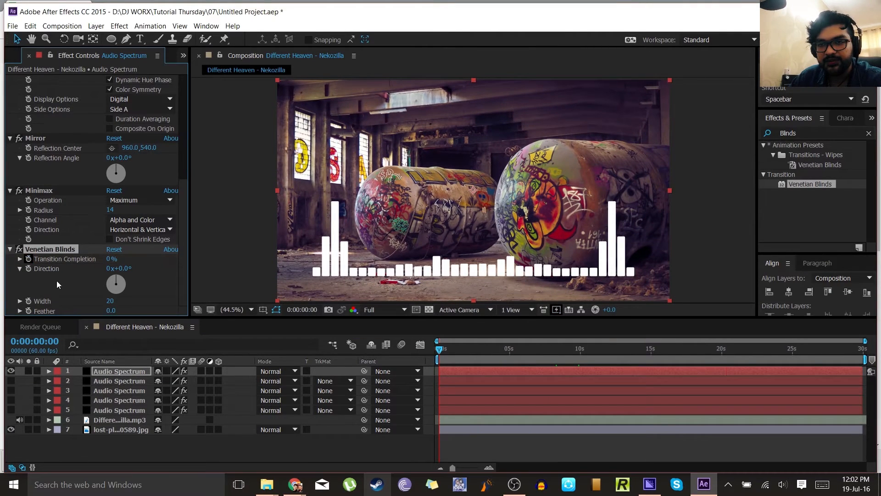
Set Venetian Blinds' Transition Completion to 50% and its Direction to 45° for diagonal stripes in the bars
left_click(111, 258)
type("50")
key("Return")
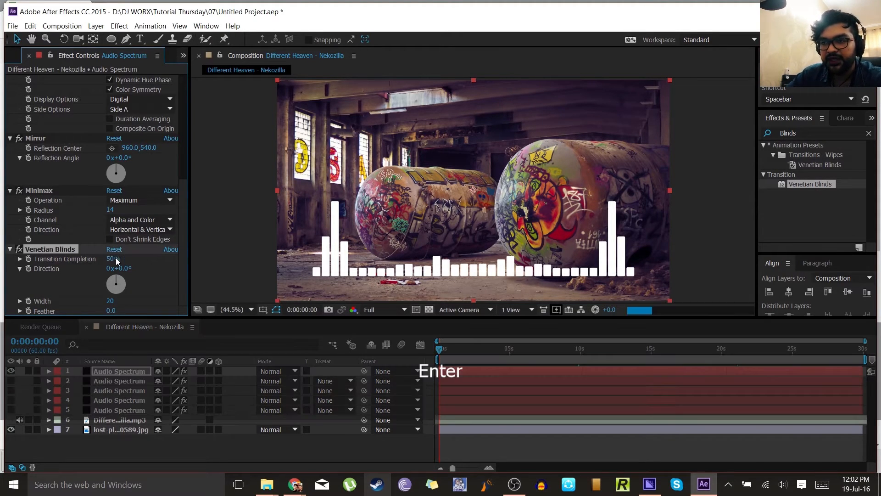
left_click(122, 269)
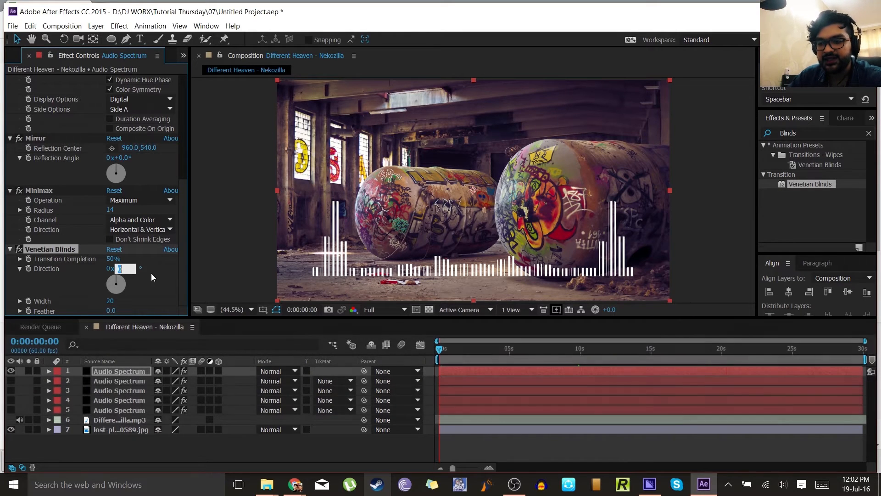
type("45")
key("Return")
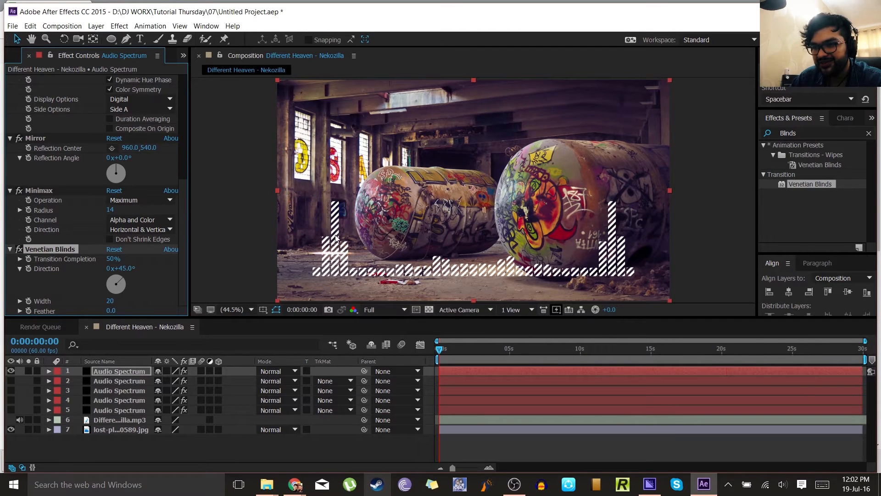
Try animating Venetian Blinds' Direction from 45° at 0:00:00:00 to 135° at 0:00:09:54
left_click(28, 269)
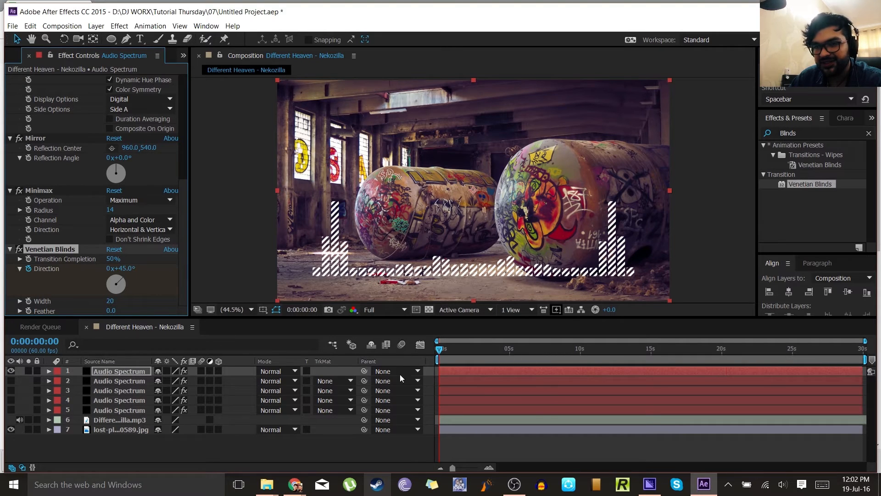
left_click(580, 350)
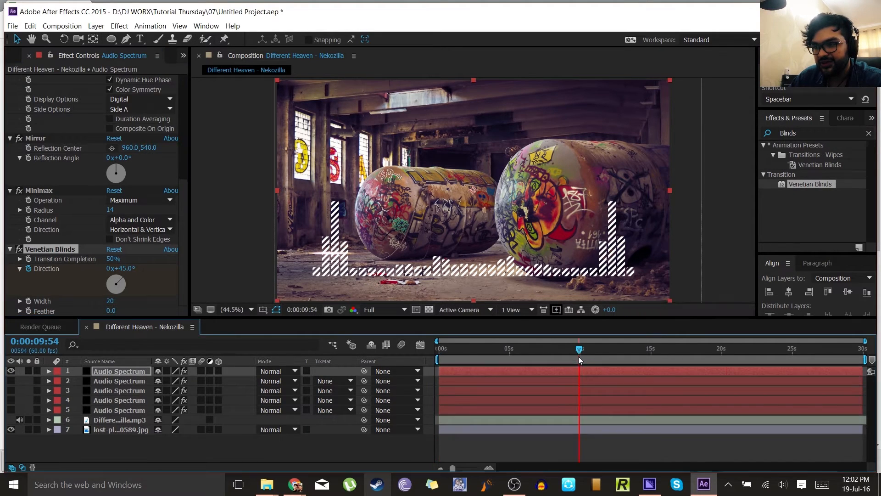
left_click(117, 269)
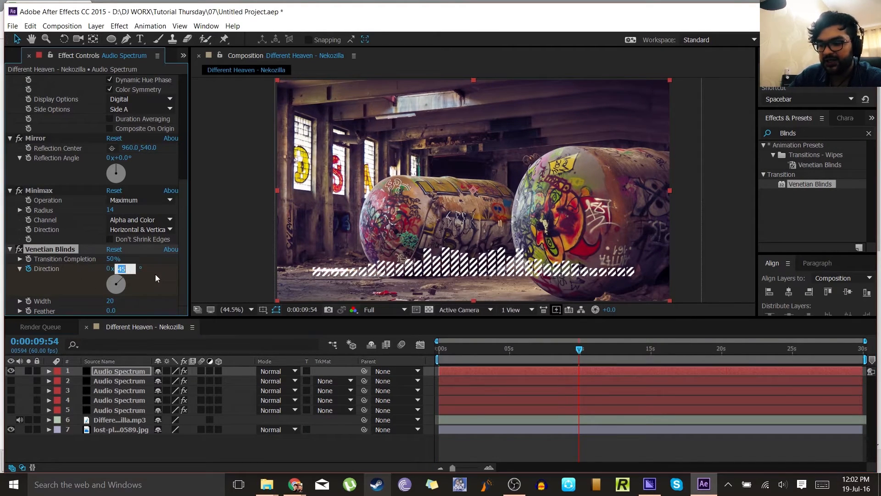
type("+0")
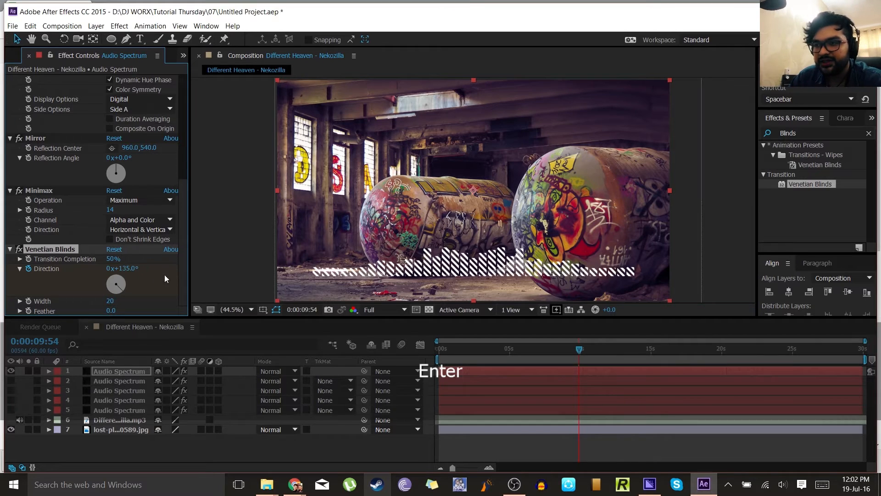
Preview the rotating stripes in the spectrum bars between 0:00:00:00 and about 0:00:08:00
left_click_drag(437, 349, 475, 350)
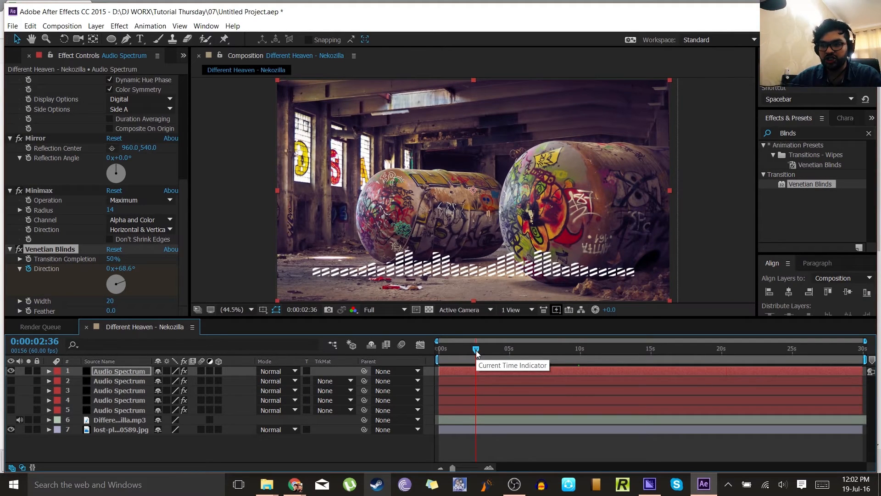
left_click_drag(475, 351, 422, 356)
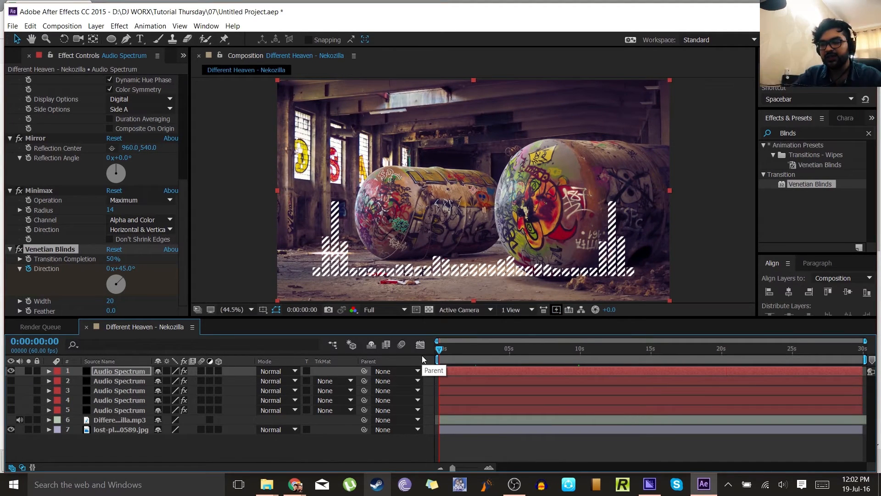
left_click_drag(447, 348, 469, 349)
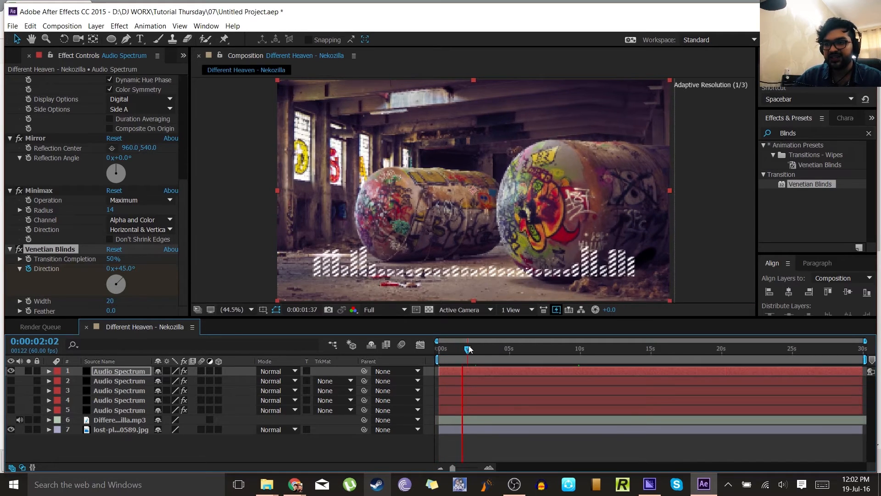
key("space")
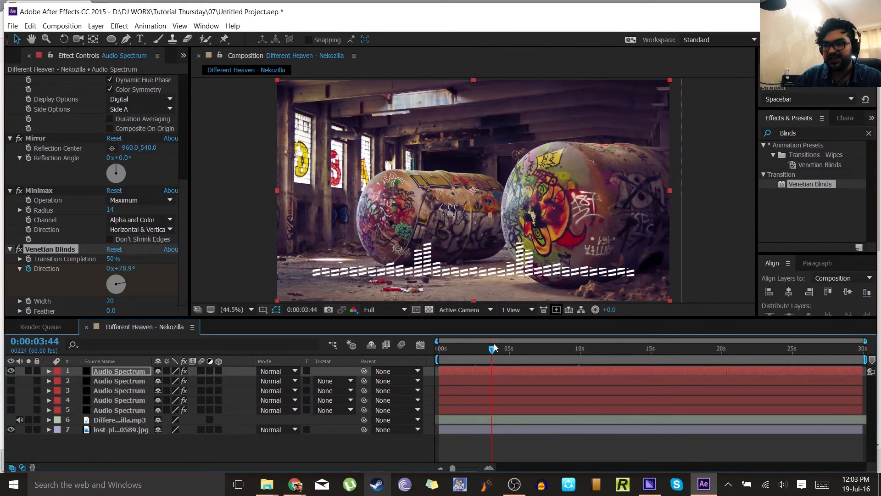
left_click_drag(495, 347, 551, 349)
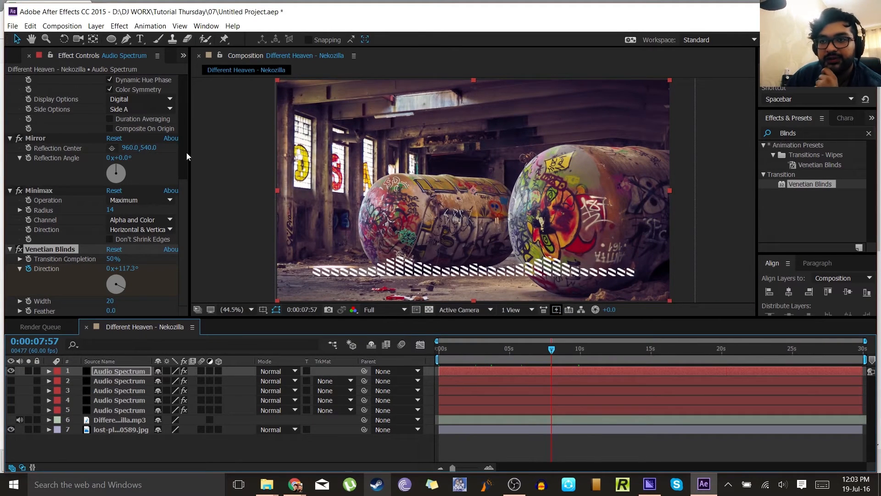
Sample yellow from the photo's window lettering for Audio Spectrum's Inside Color and match the Outside Color to it
scroll(181, 187, "up", 8)
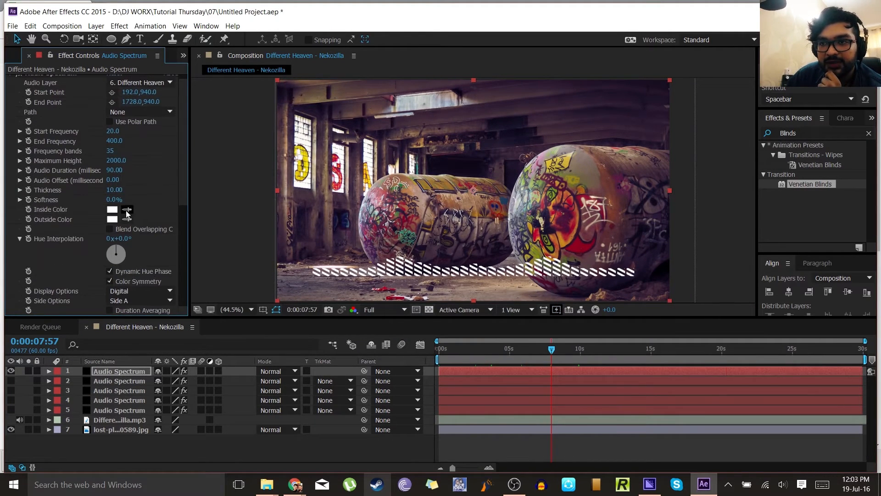
left_click(310, 158)
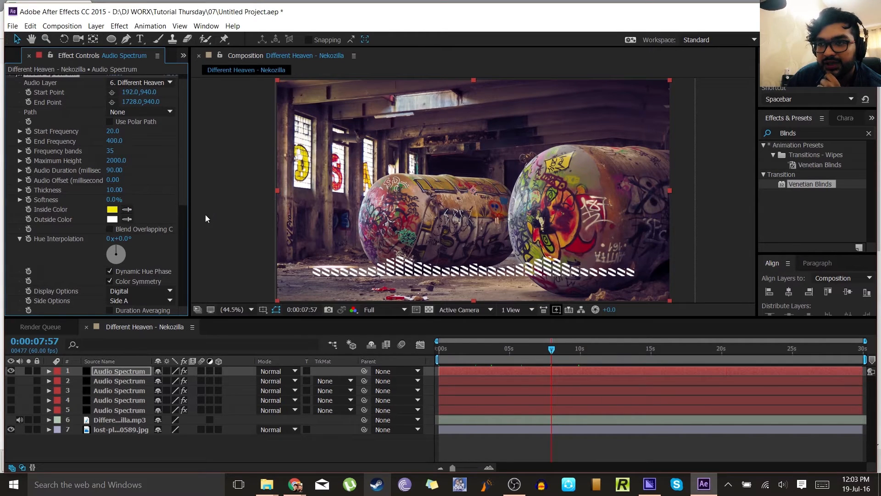
left_click(117, 210)
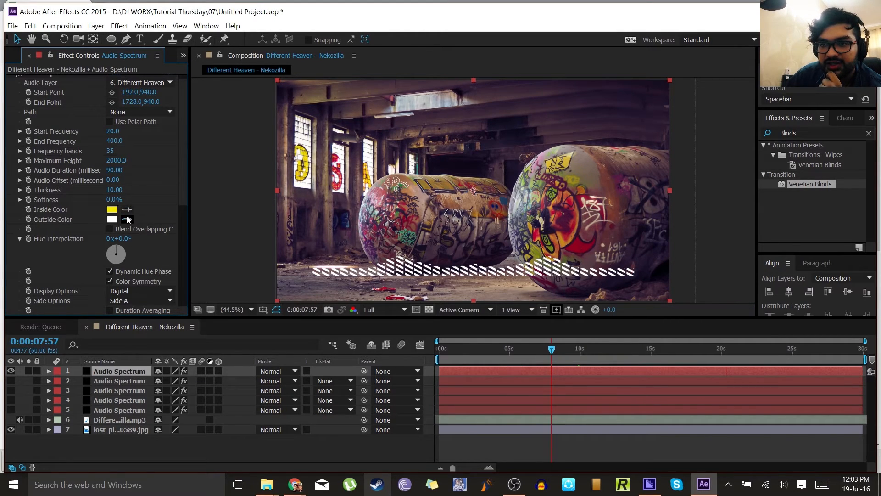
left_click(114, 210)
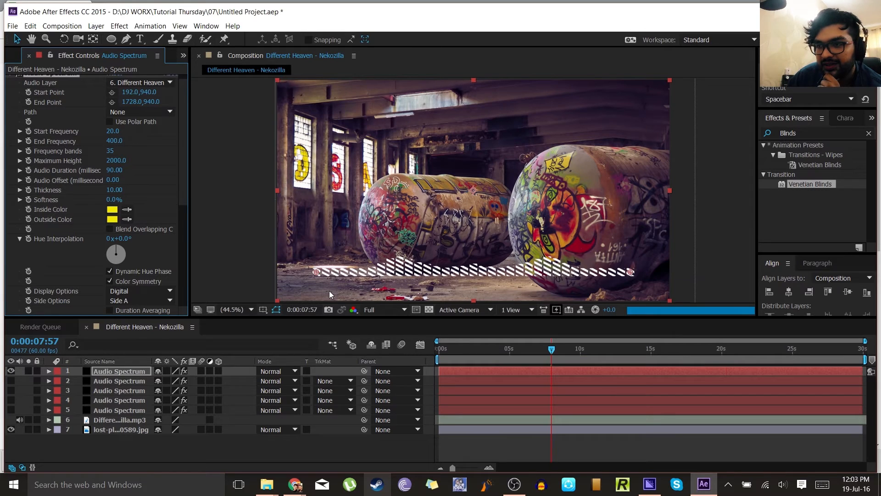
Preview the yellow striped spectrum bars over the first two seconds and return to 0:00:00:00
left_click(440, 347)
key("space")
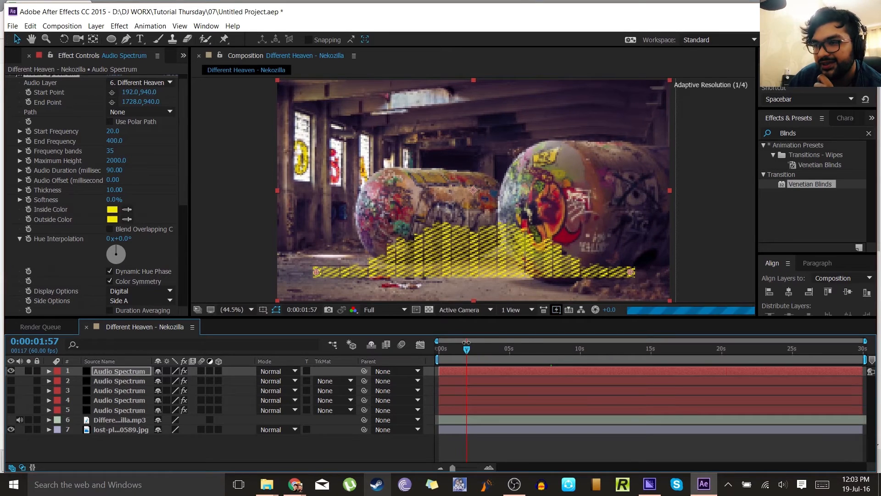
key("space")
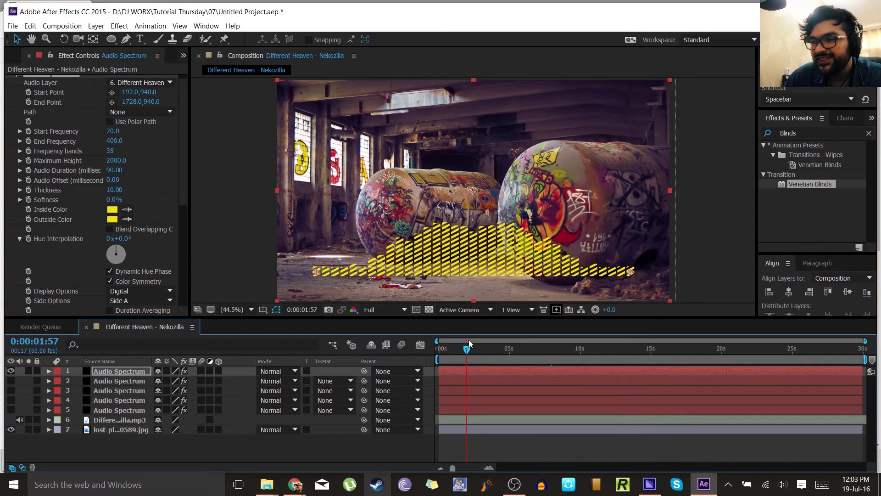
left_click_drag(484, 352, 426, 351)
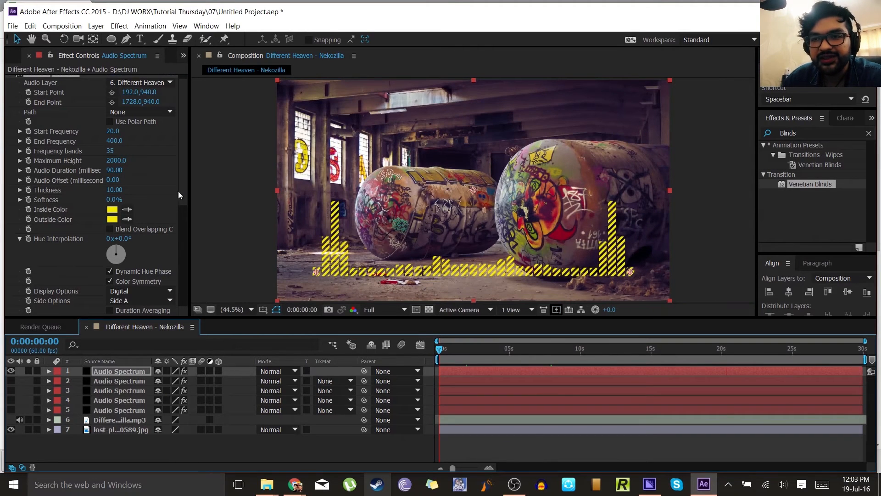
Remove Venetian Blinds' Direction keyframes and try a fixed Direction of 0° for vertical stripes in the bars
scroll(175, 307, "down", 5)
left_click(31, 269)
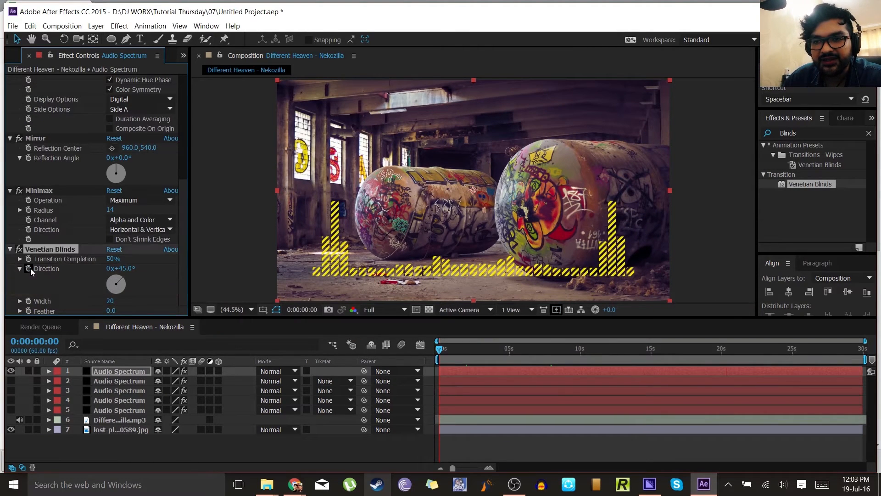
type("0")
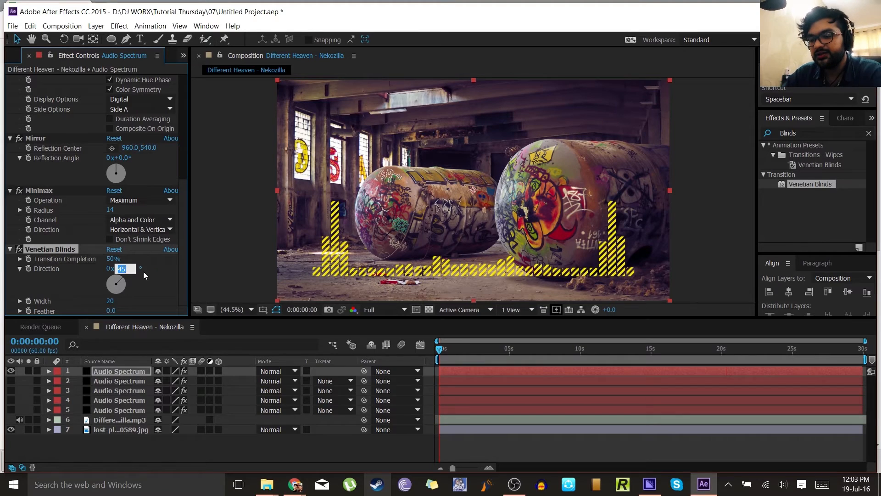
key("Return")
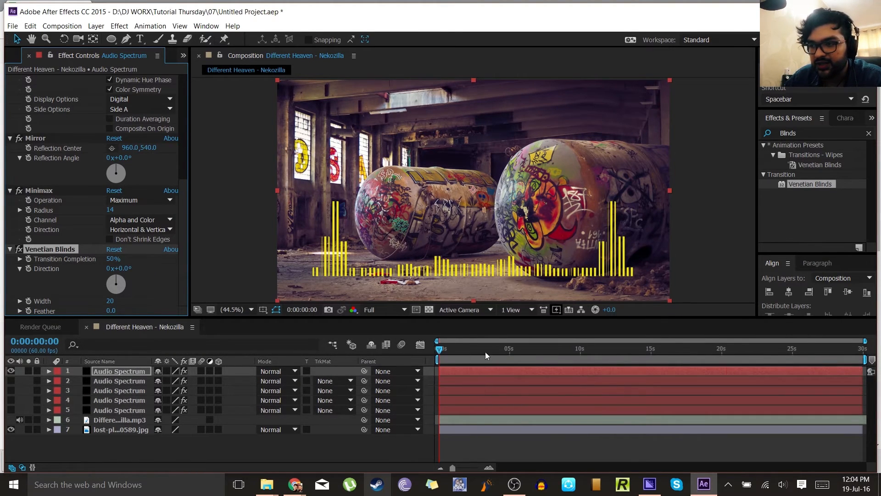
left_click_drag(485, 352, 664, 361)
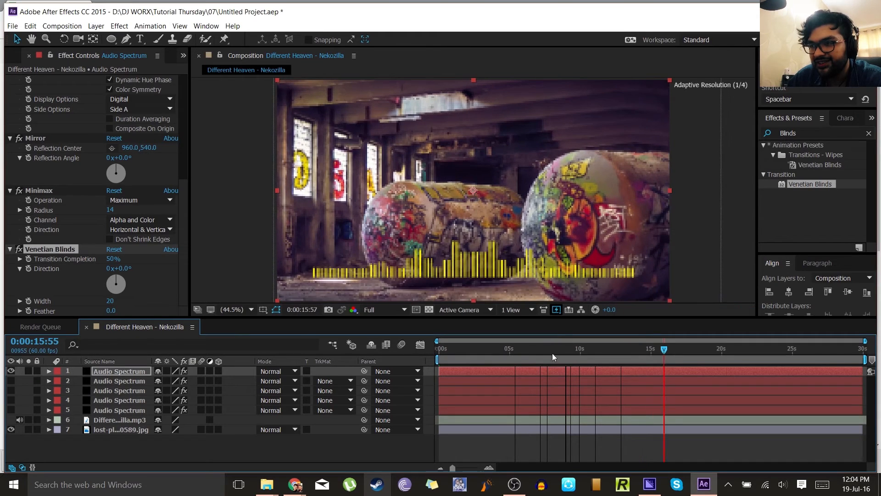
left_click_drag(552, 354, 527, 351)
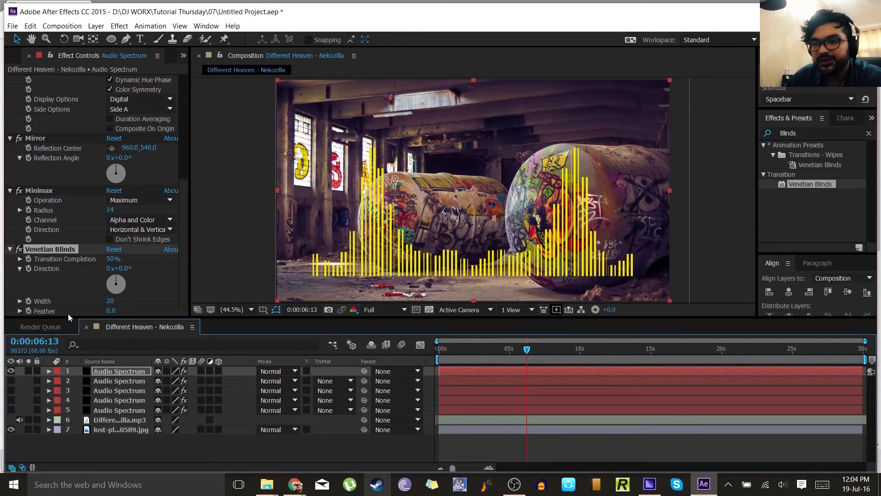
Set Venetian Blinds' Direction to 90° for horizontal stripes that split the bars into segments
left_click(123, 270)
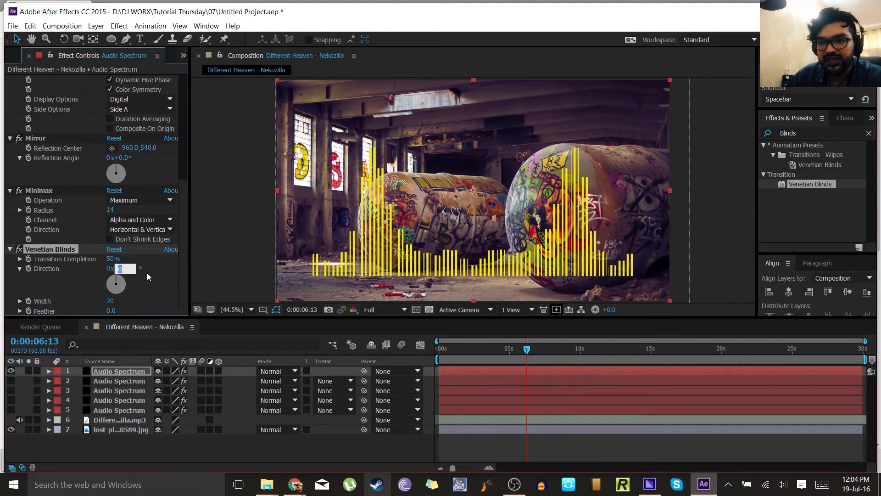
type("90")
key("Return")
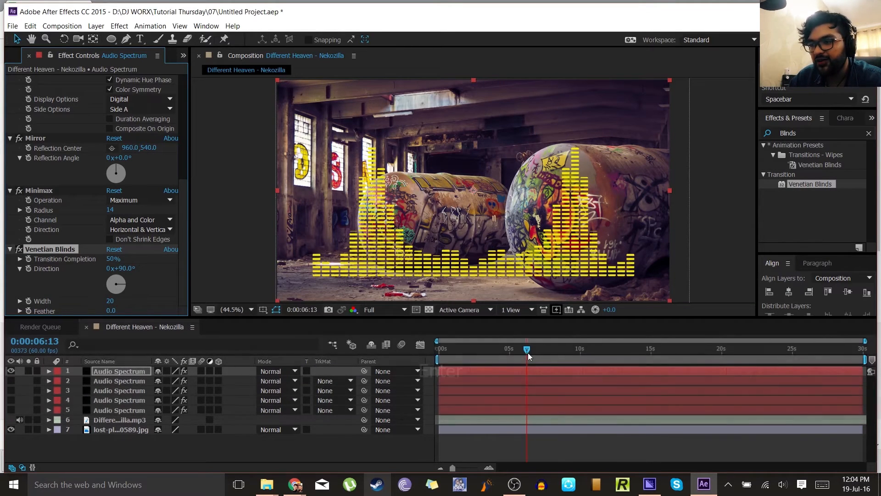
Set Audio Spectrum's Inside Color to turquoise 04F2D7 and sample the same colour for its Outside Color
left_click_drag(184, 200, 185, 40)
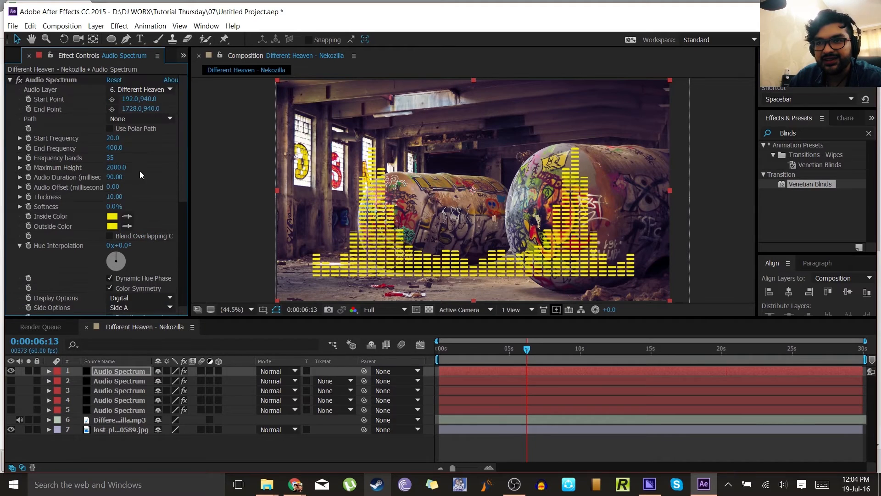
left_click(112, 216)
left_click(177, 89)
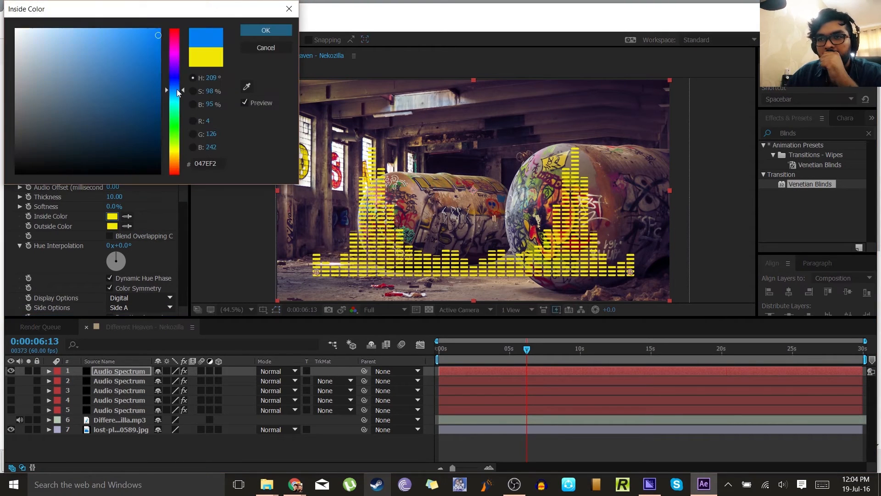
left_click(178, 107)
left_click(251, 32)
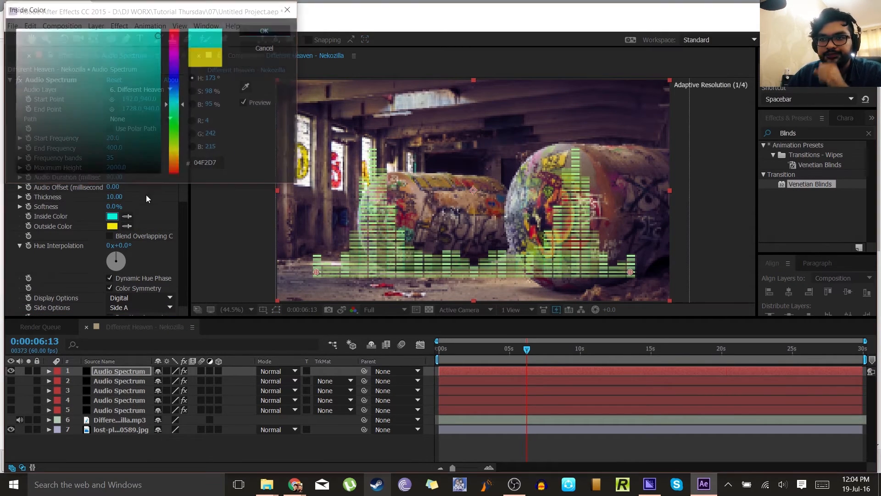
left_click(127, 226)
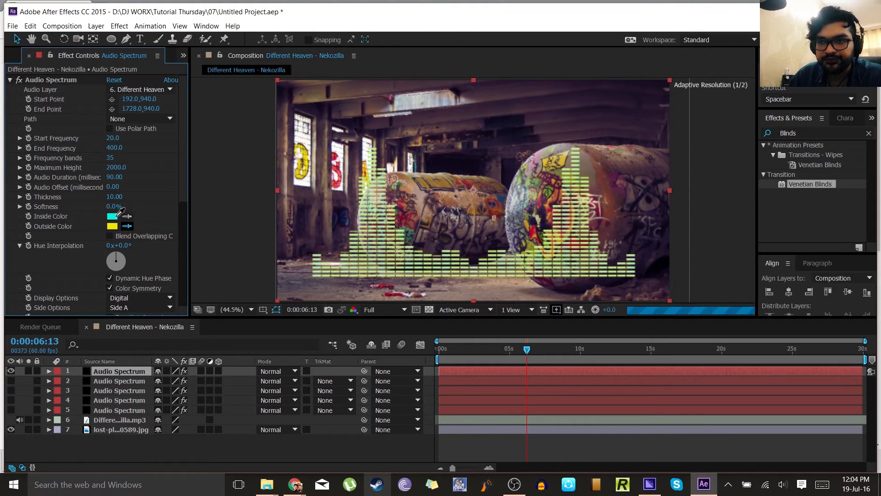
left_click(112, 216)
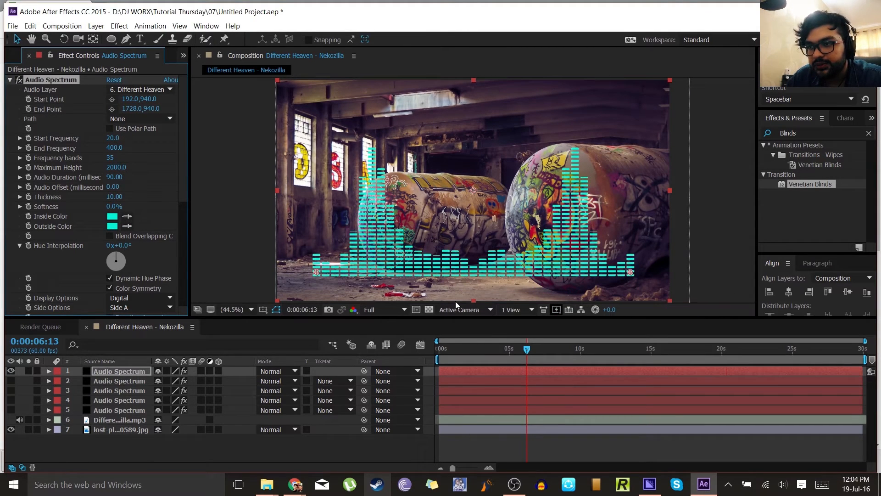
Preview the segmented turquoise equalizer bars at several points between about 0:00:05:51 and 0:00:06:59
left_click_drag(487, 344, 537, 350)
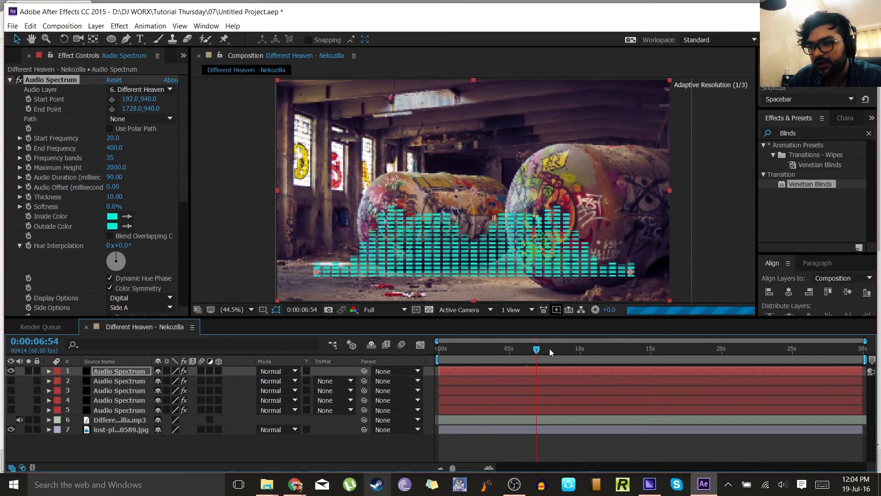
left_click(527, 347)
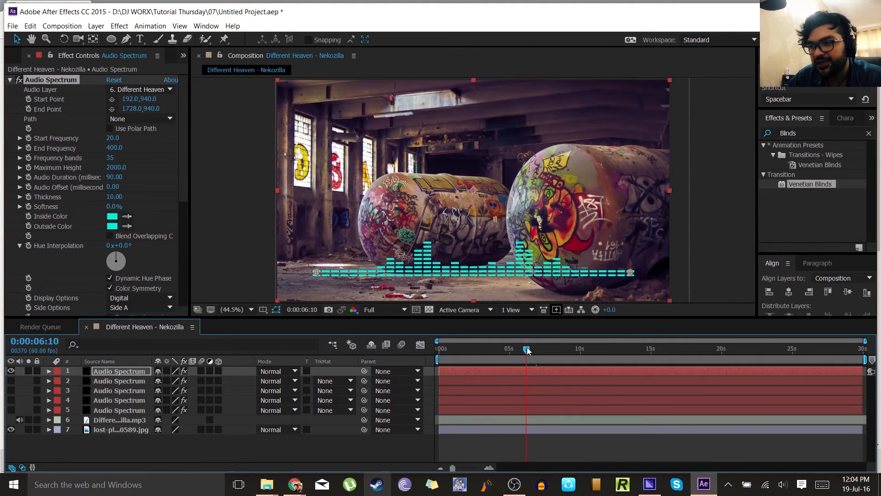
mouse_move(519, 348)
left_mouse_down()
mouse_move(506, 348)
mouse_move(522, 349)
left_mouse_up()
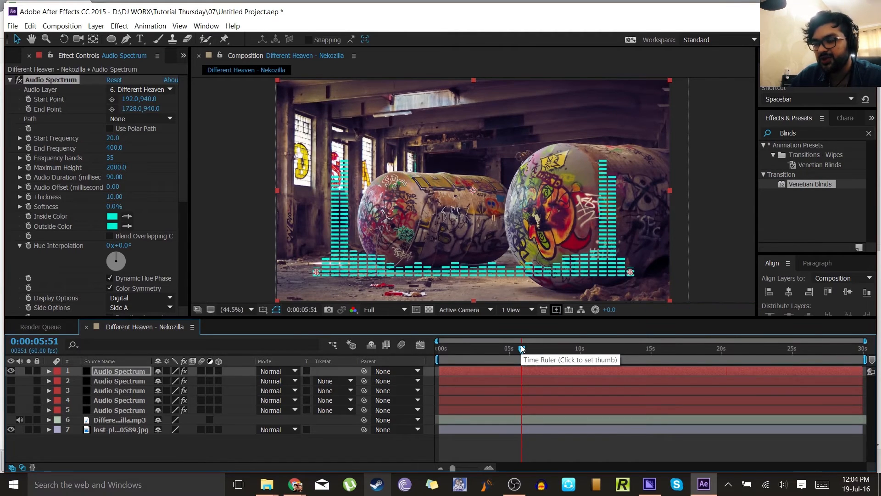
left_click_drag(522, 349, 532, 349)
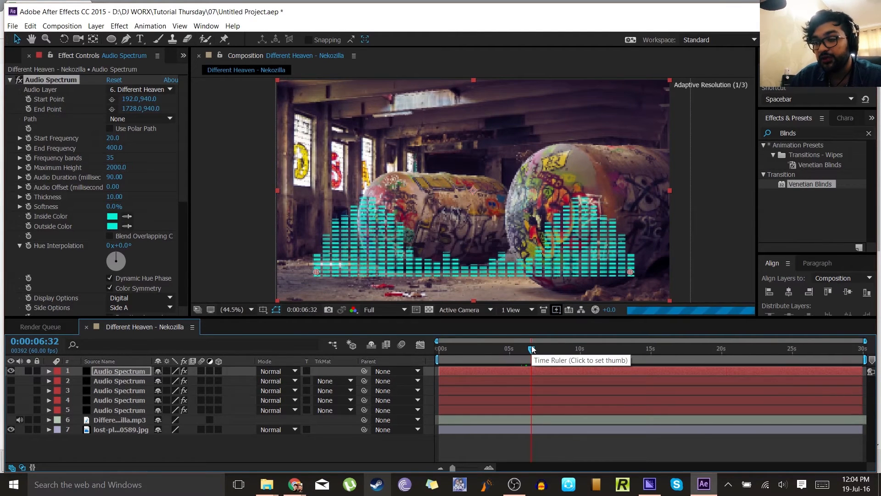
left_click(526, 348)
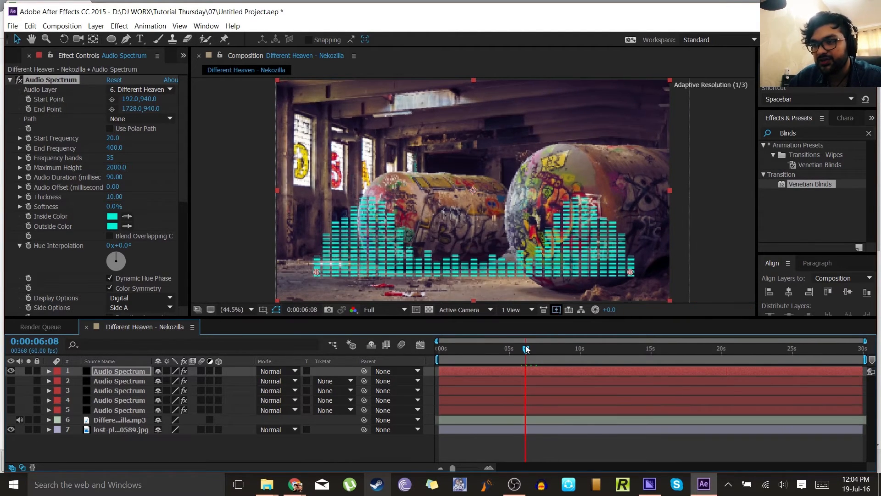
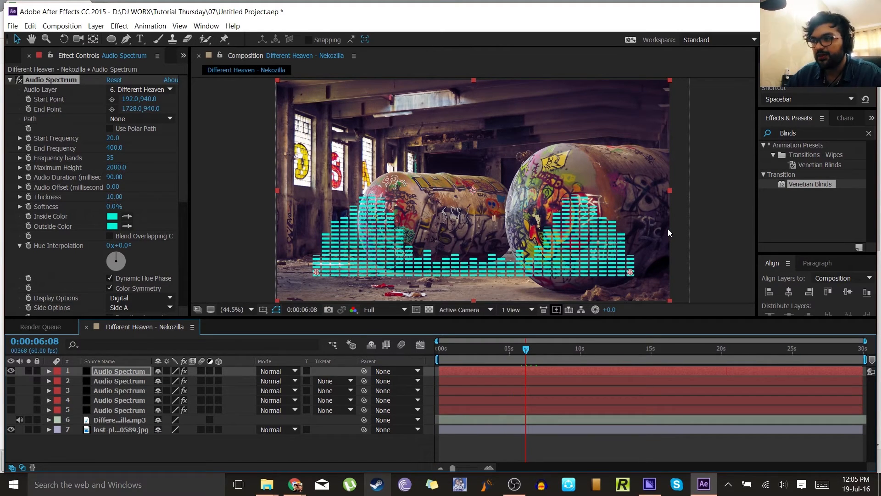
left_click(538, 353)
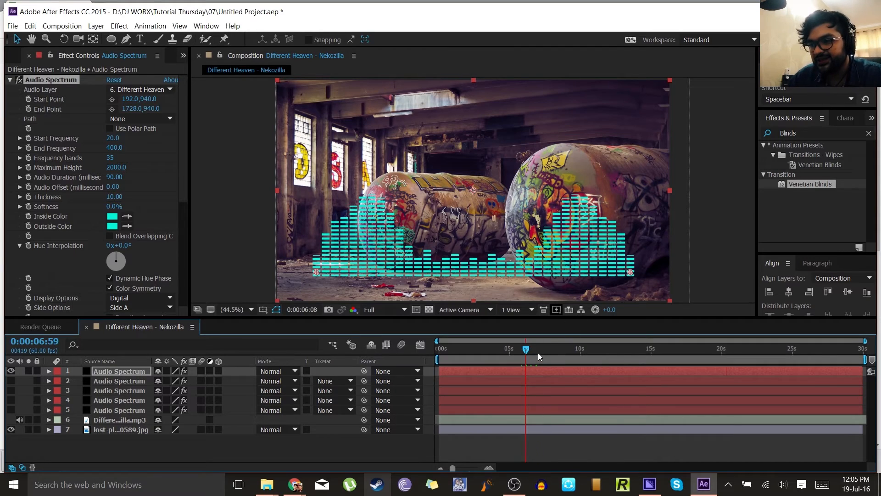
Duplicate the turquoise Audio Spectrum layer with the playhead at 0:00:23:33 and select the lower of the two copies
left_click_drag(537, 353, 769, 343)
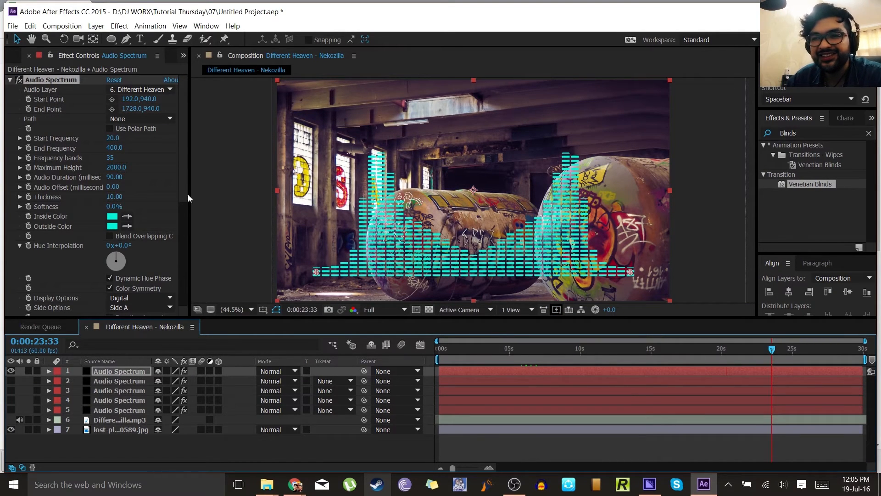
key("ctrl+d")
left_click(122, 380)
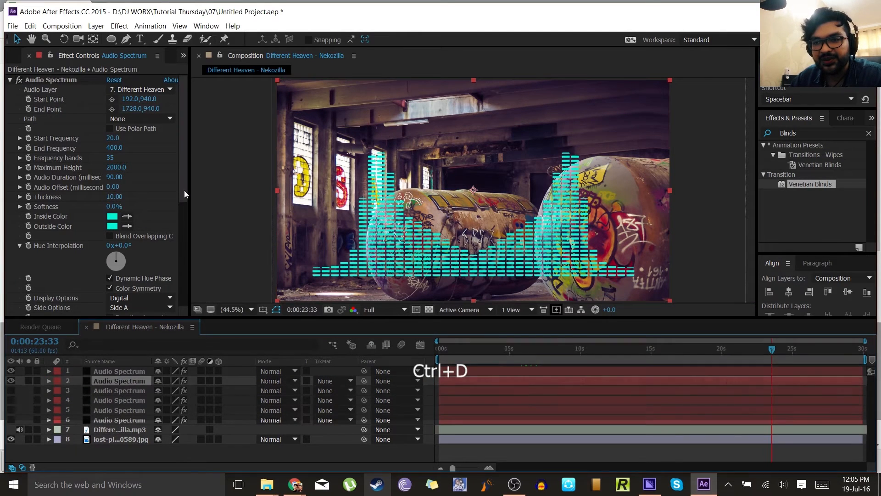
Delete the four hidden Audio Spectrum layers beneath the two visible ones
left_click_drag(184, 190, 159, 298)
left_click(110, 392)
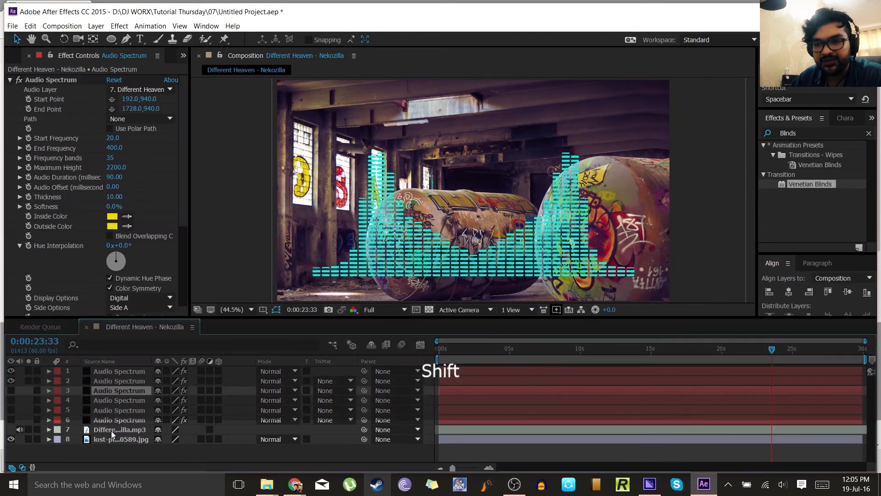
left_click(111, 419, "shift")
key("Delete")
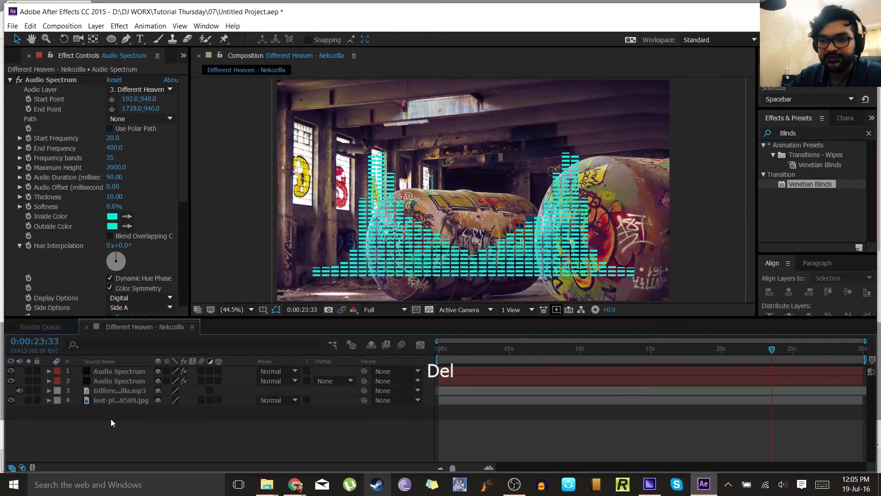
Set the lower Audio Spectrum layer's Outside Color to black 000000 and its Maximum Height to 3000
left_click(142, 379)
mouse_move(183, 185)
left_mouse_down()
mouse_move(174, 290)
mouse_move(180, 198)
left_mouse_up()
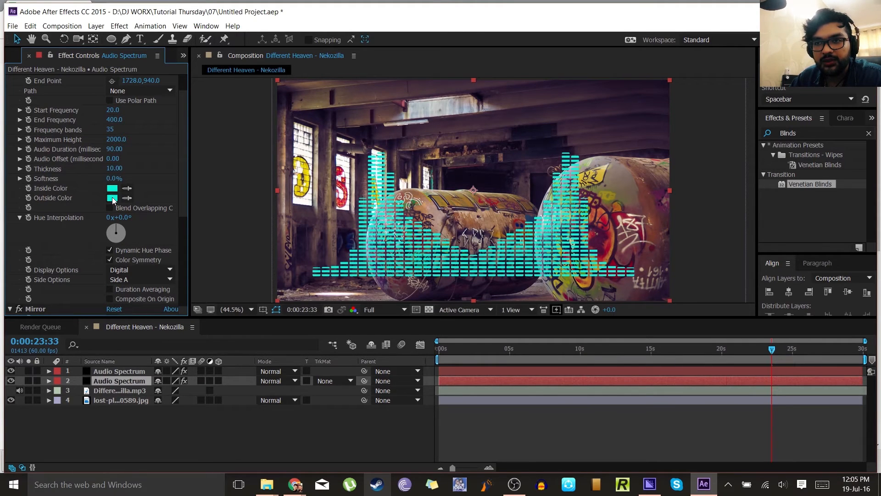
left_click(113, 199)
left_click(16, 174)
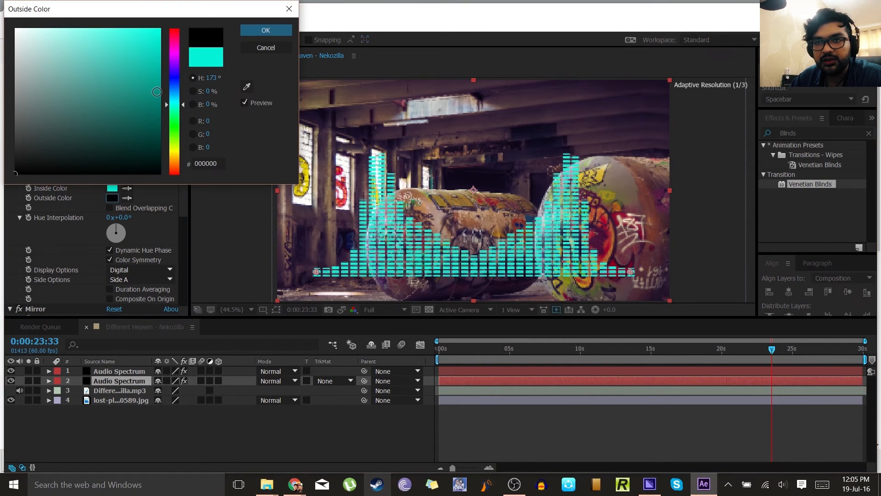
left_click(257, 29)
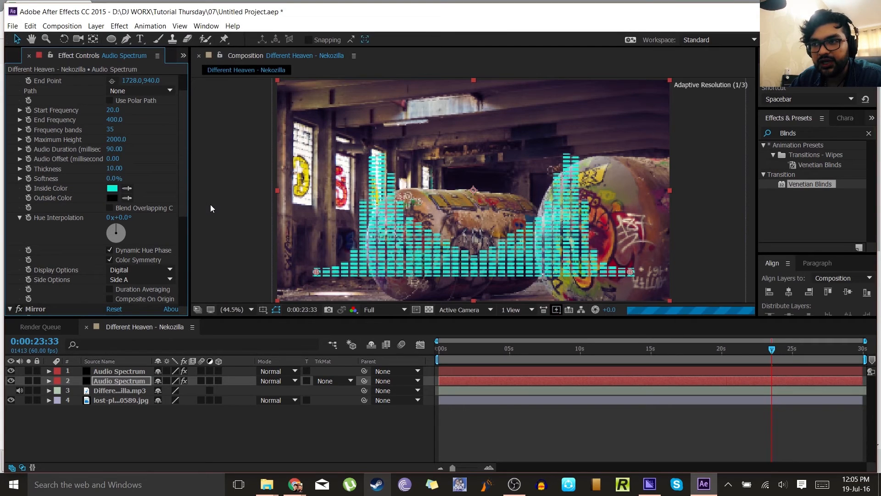
left_click(115, 140)
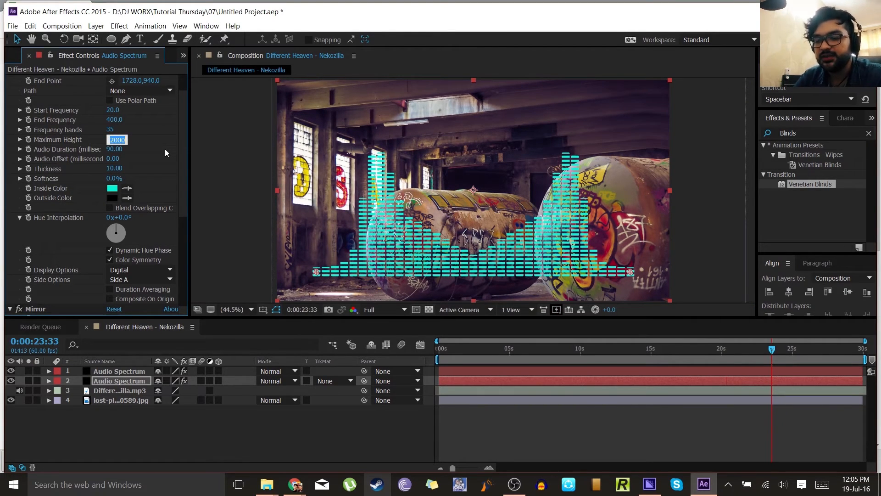
type("3000")
key("Return")
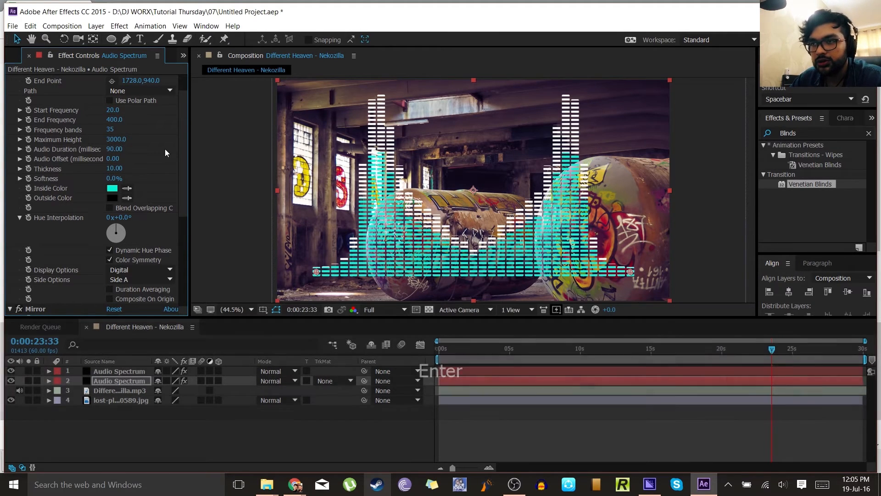
Change the lower Audio Spectrum layer's Outside Color to a bright saturated green
left_click(112, 199)
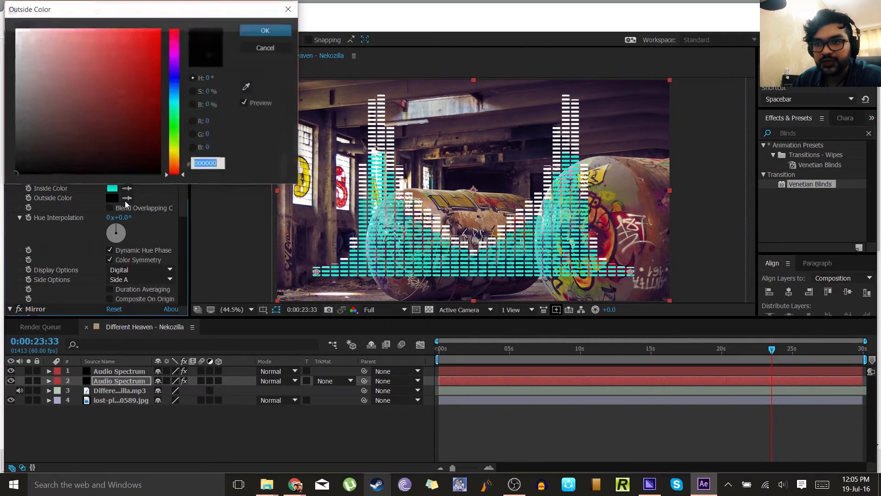
left_click(175, 92)
left_click_drag(176, 92, 159, 30)
left_click(266, 29)
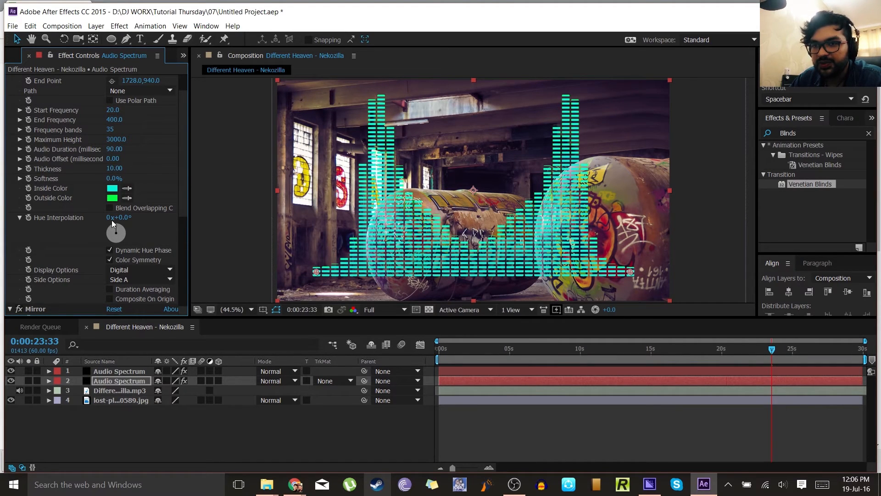
Switch the lower Audio Spectrum layer's Display Options to Analog dots
left_click(154, 275)
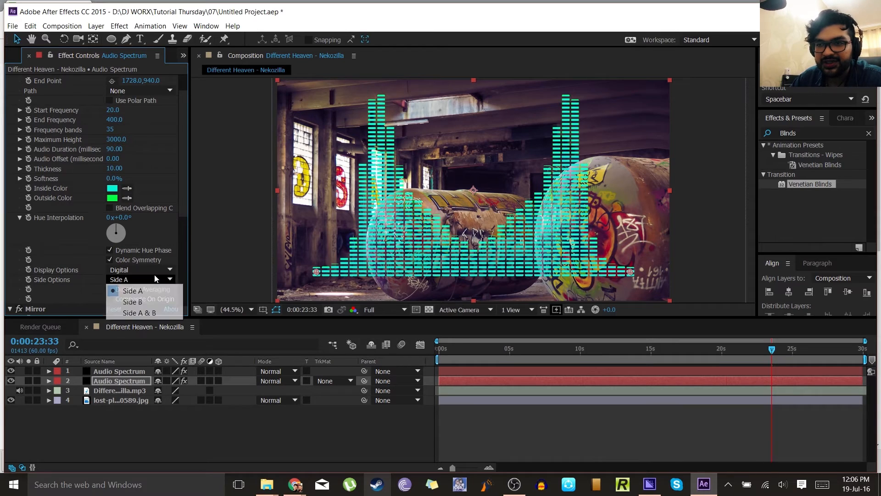
left_click(184, 191)
mouse_move(183, 191)
left_mouse_down()
mouse_move(184, 288)
mouse_move(185, 197)
left_mouse_up()
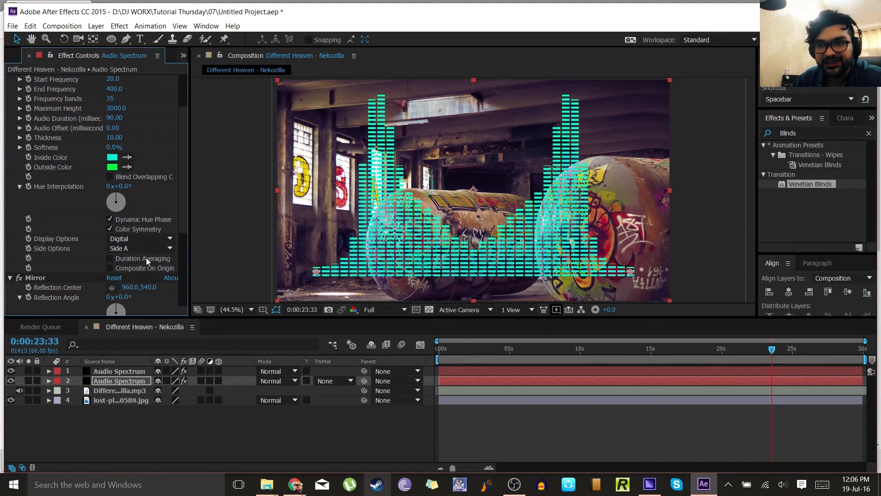
left_click(134, 239)
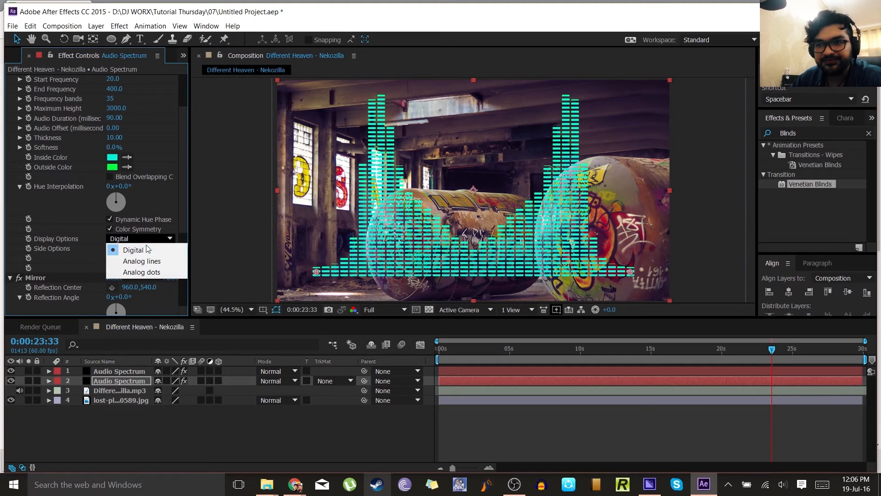
left_click(151, 272)
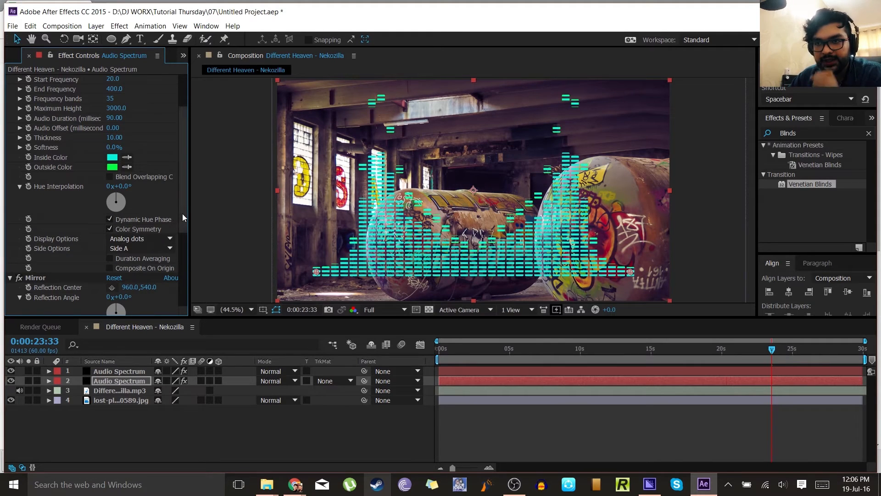
Try a Venetian Blinds Direction of 0° on the dots layer, and set it back to 90°
left_click_drag(182, 214, 183, 288)
scroll(158, 288, "down", 2)
left_click(125, 269)
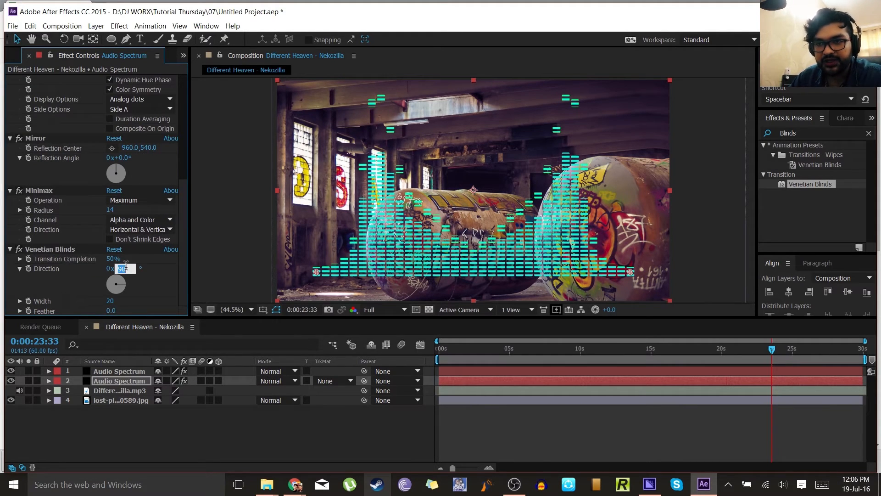
type("0")
key("Return")
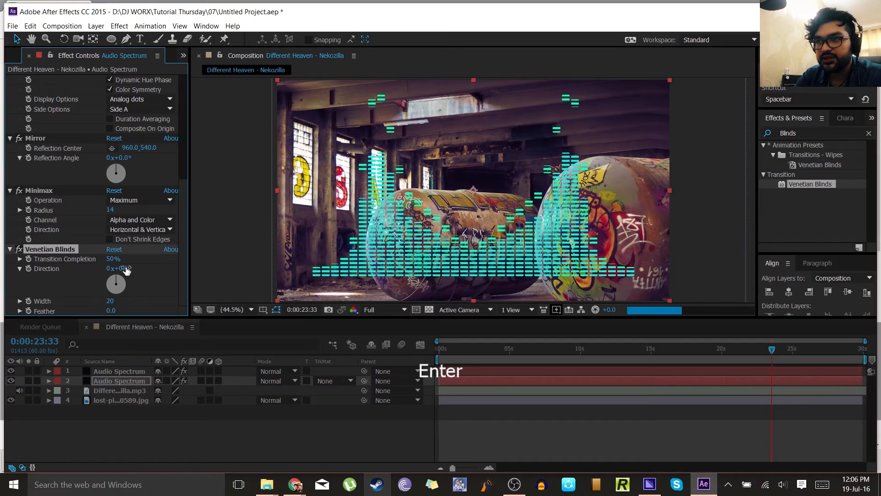
left_click(123, 268)
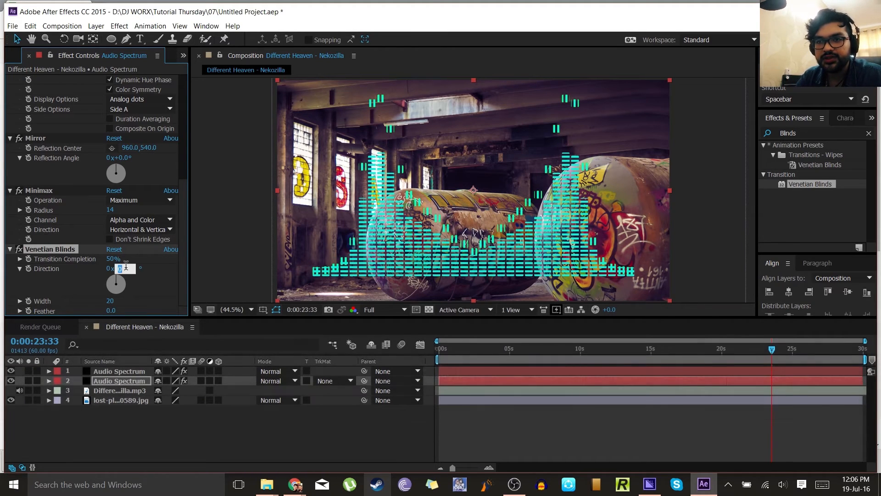
type("90")
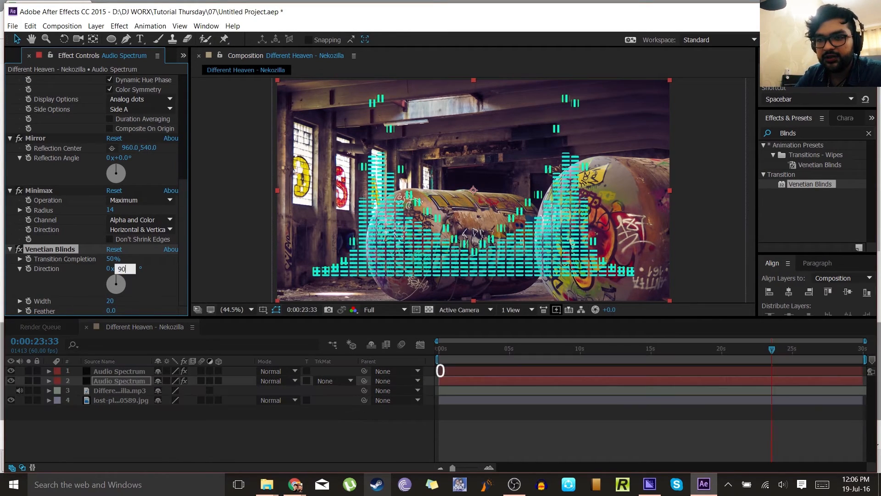
key("Return")
Set the dots layer's Venetian Blinds Transition Completion to 0% and preview it at 0:00:14:05 and 0:00:20:47
left_click(113, 260)
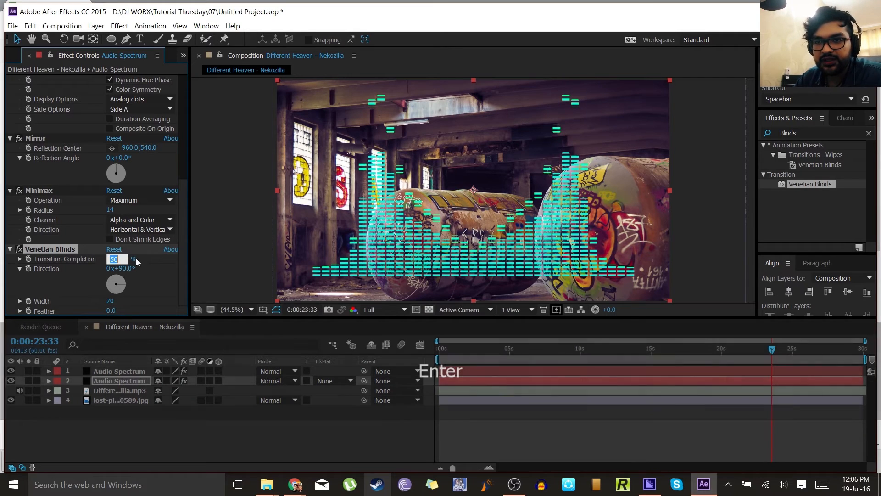
type("0")
key("Return")
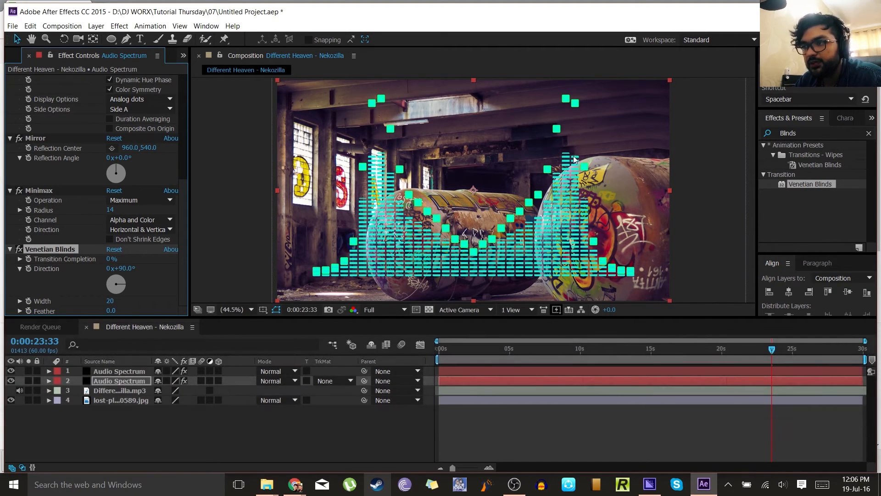
left_click_drag(499, 358, 639, 364)
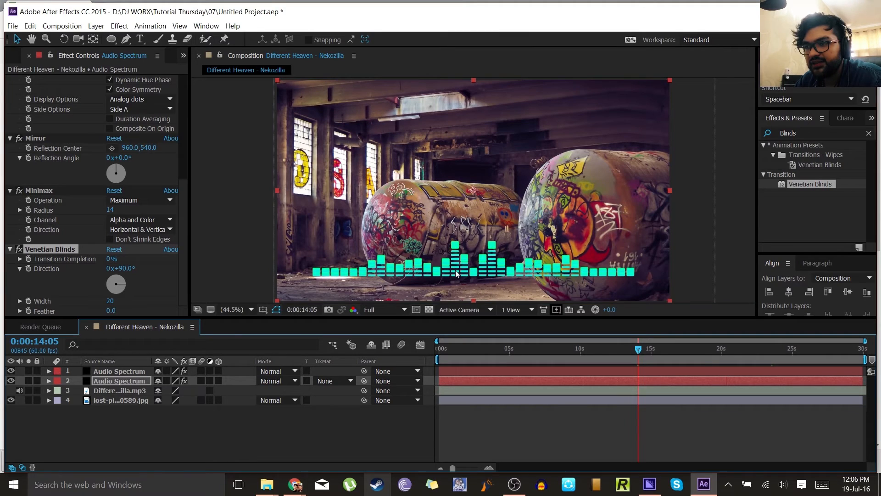
left_click_drag(708, 357, 733, 351)
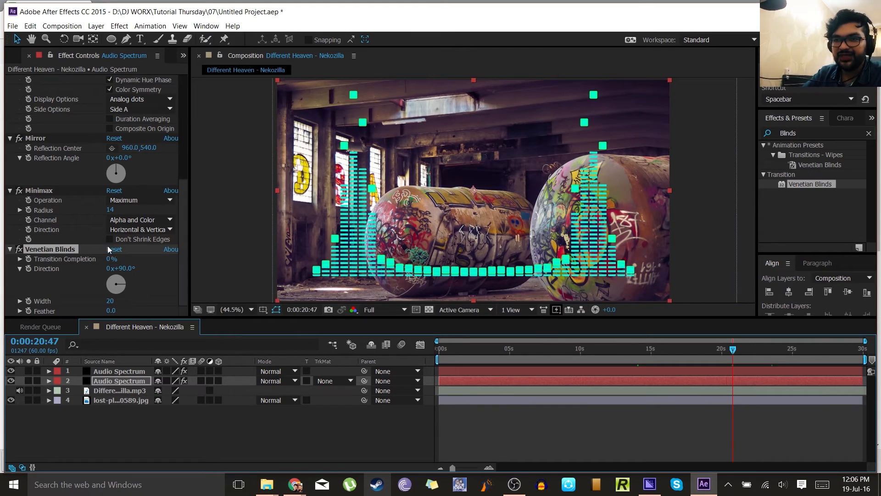
Delete the Minimax and Venetian Blinds effects from the lower Audio Spectrum layer with the dots
scroll(181, 205, "up", 7)
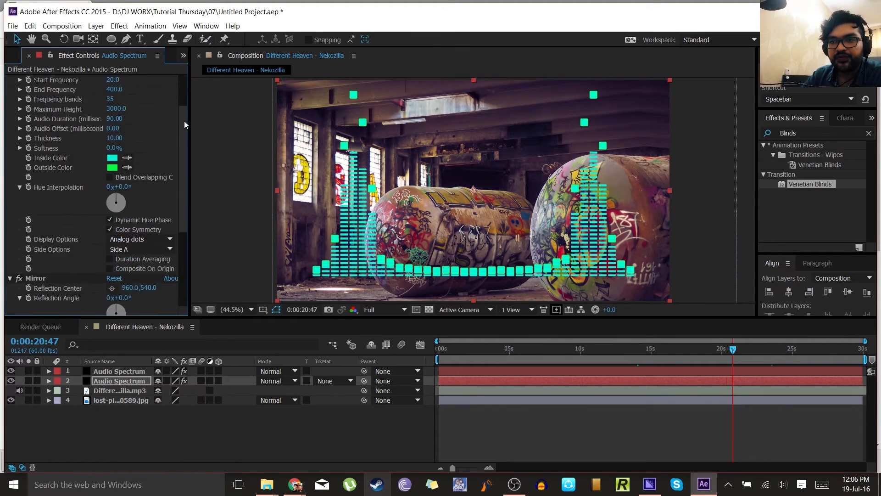
scroll(179, 230, "down", 7)
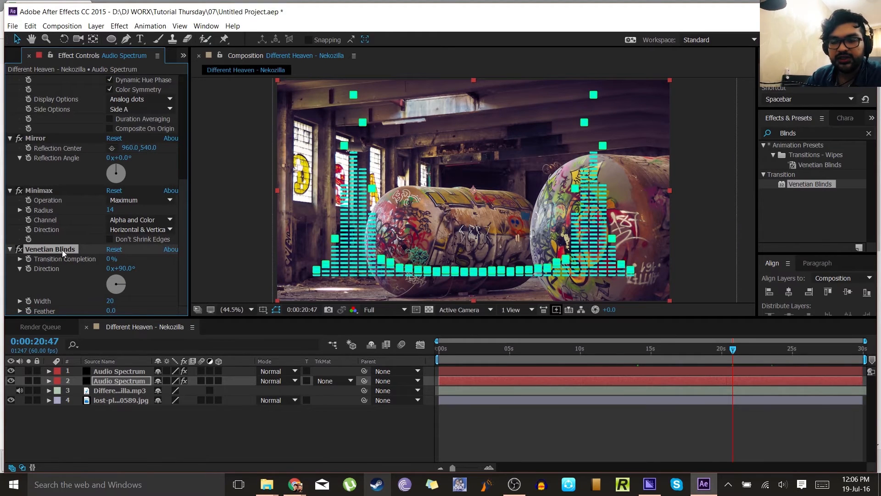
left_click(47, 193, "ctrl")
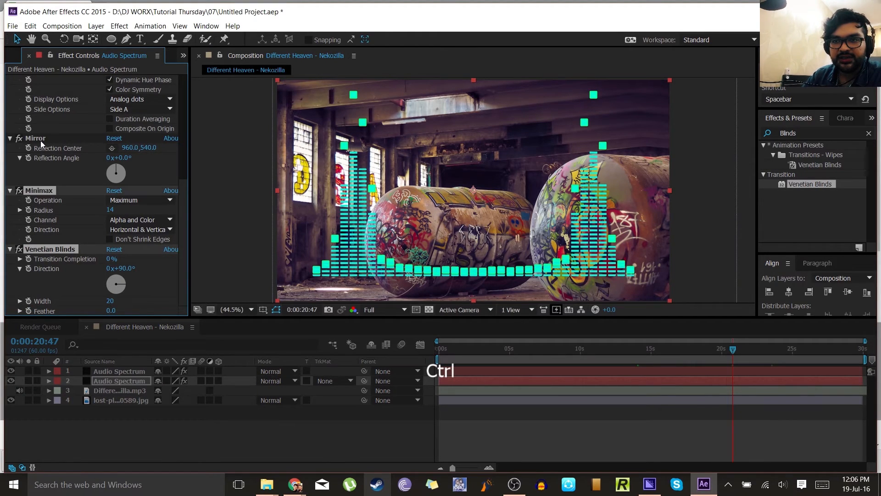
key("Delete")
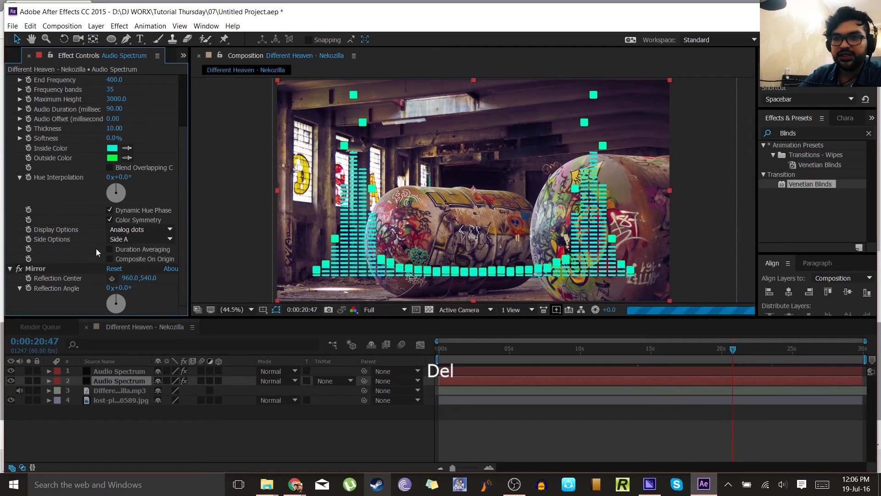
Delete the lower Audio Spectrum layer with the dots, keeping only the segmented turquoise bars layer
left_click(116, 389)
left_click(115, 379)
key("Delete")
Remove the Venetian Blinds and Minimax effects from the remaining turquoise Audio Spectrum layer
left_click(117, 373)
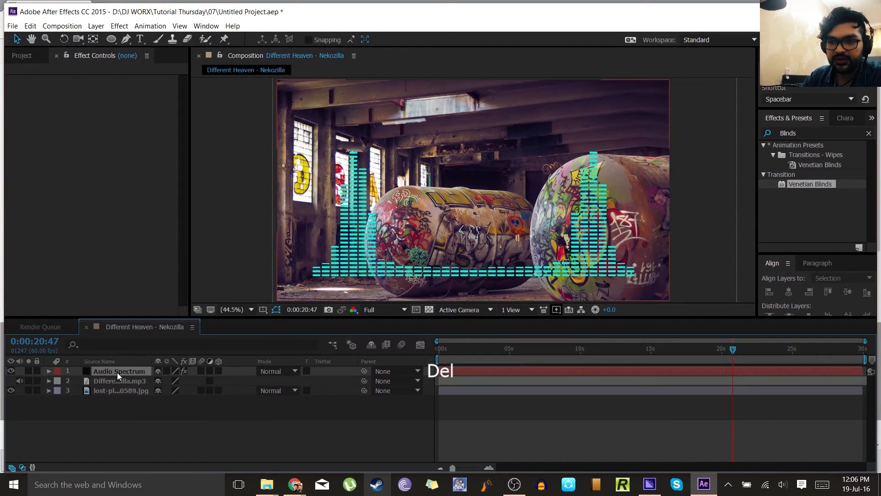
scroll(83, 252, "down", 5)
scroll(84, 253, "down", 3)
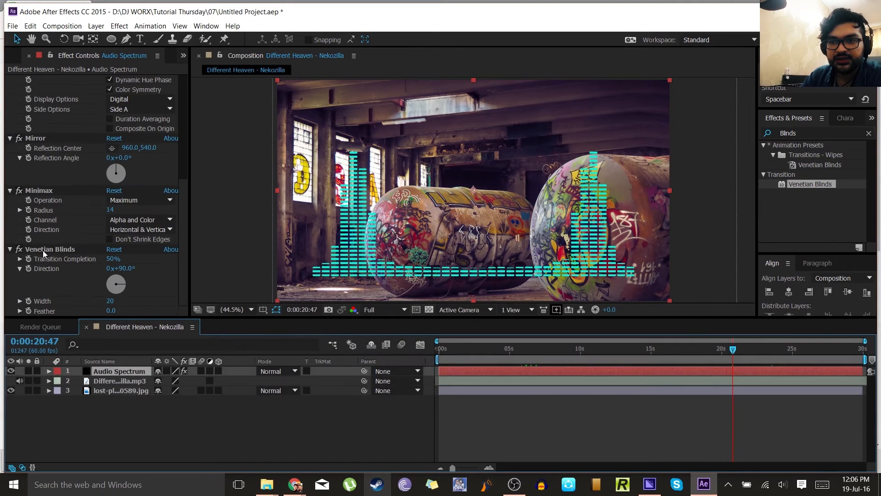
left_click(43, 250)
left_click(34, 190, "ctrl")
key("Delete")
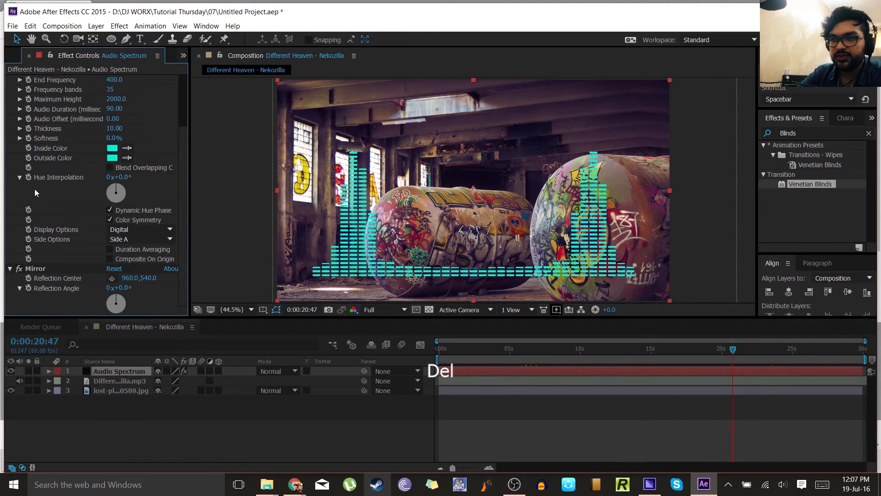
Try a Maximum Height of 400 on the remaining Audio Spectrum layer, and undo the change
scroll(76, 179, "up", 6)
left_click(110, 169)
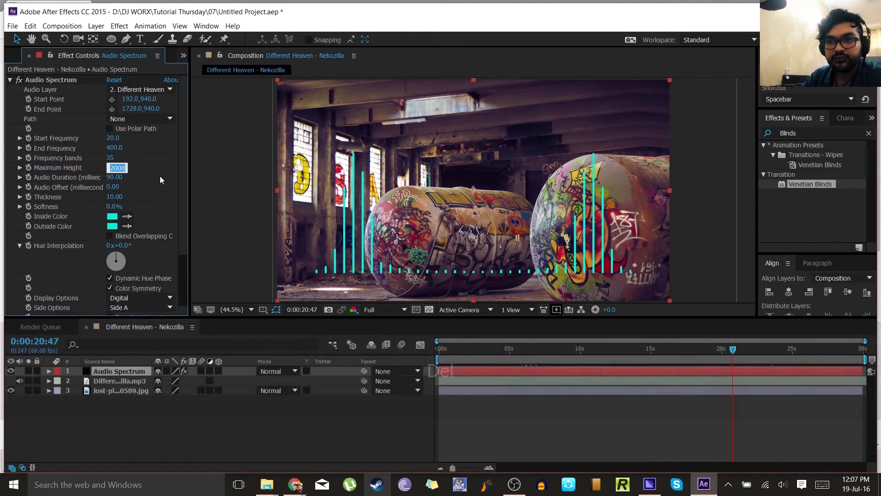
type("400")
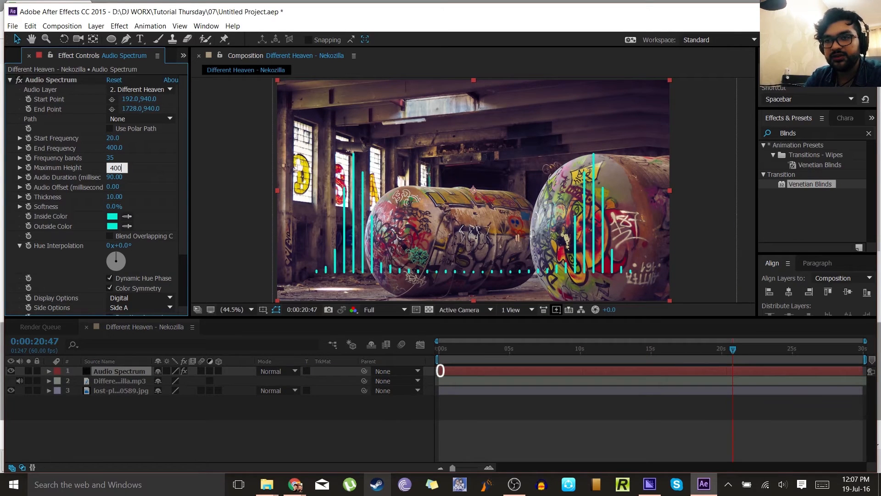
key("Return")
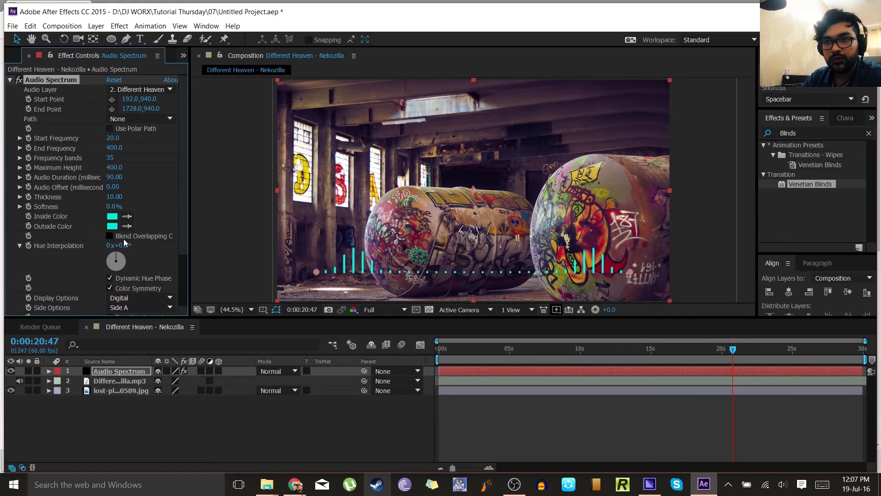
key("ctrl+z")
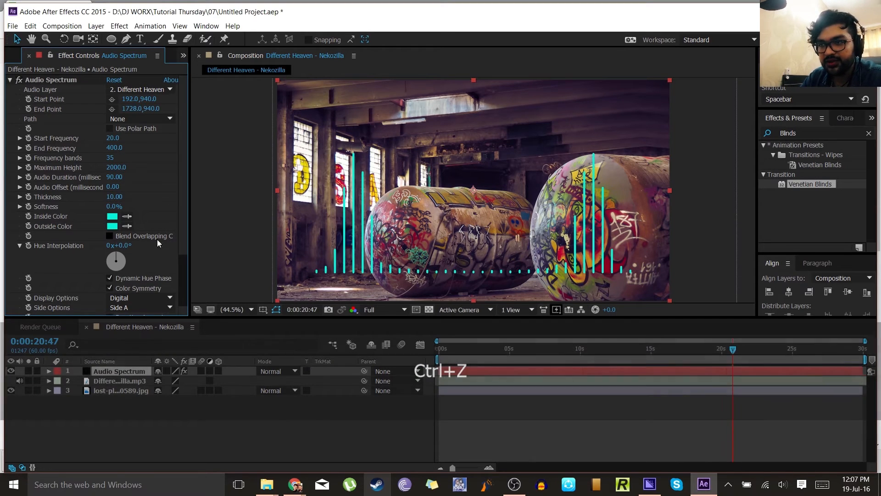
Try 2000 frequency bands on the Audio Spectrum layer, preview an earlier moment of the track, and undo the change
left_click(111, 158)
type("2000")
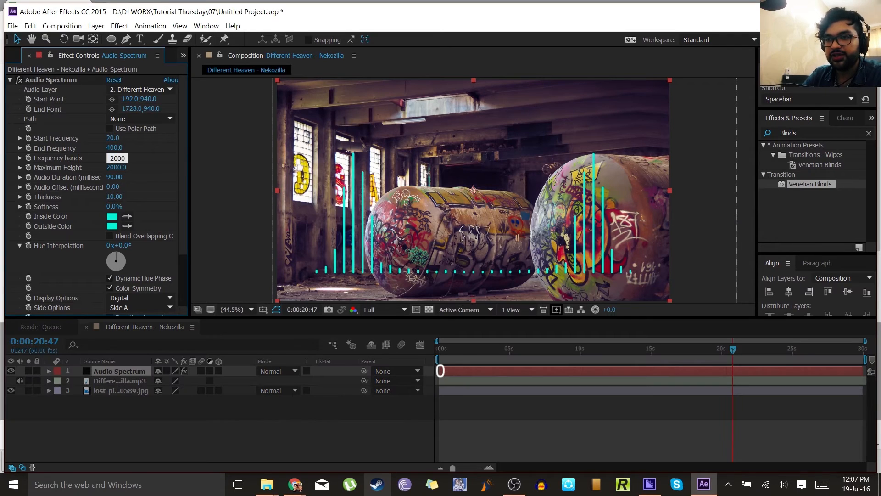
key("Return")
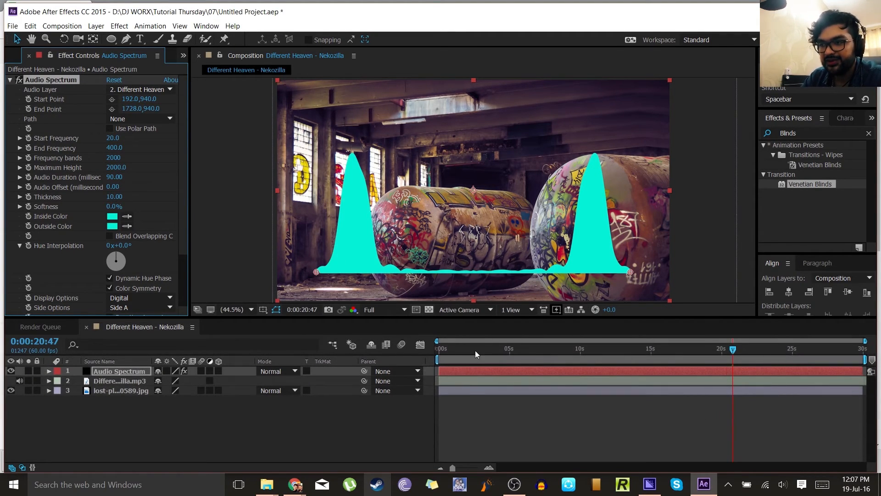
left_click_drag(505, 349, 548, 350)
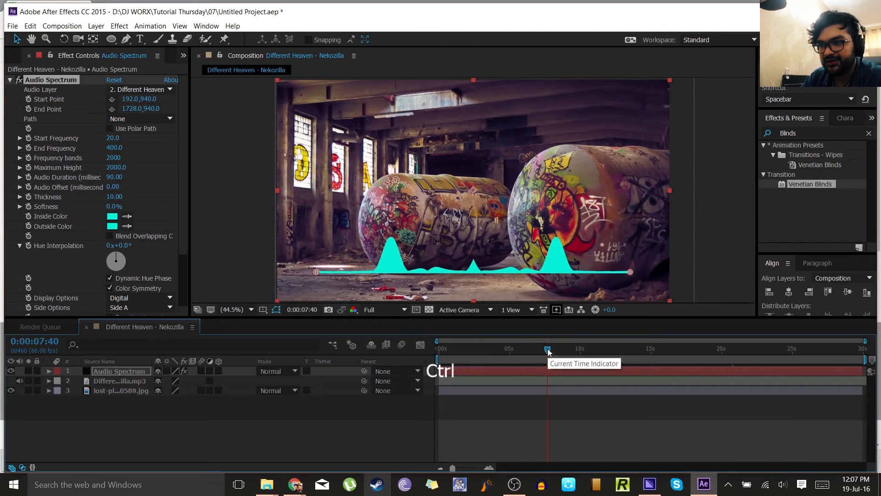
key("ctrl+z")
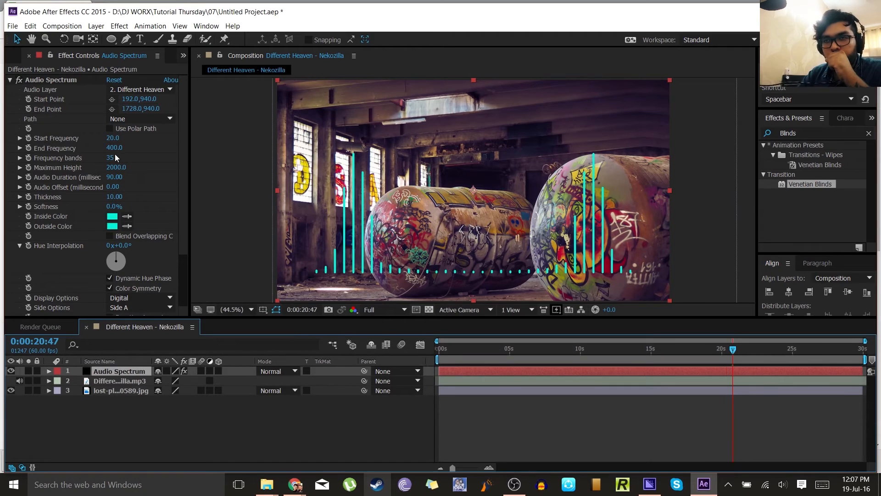
Draw a circular mask centred in the frame on the Audio Spectrum layer with the Ellipse tool
left_click(112, 40)
left_click(120, 379)
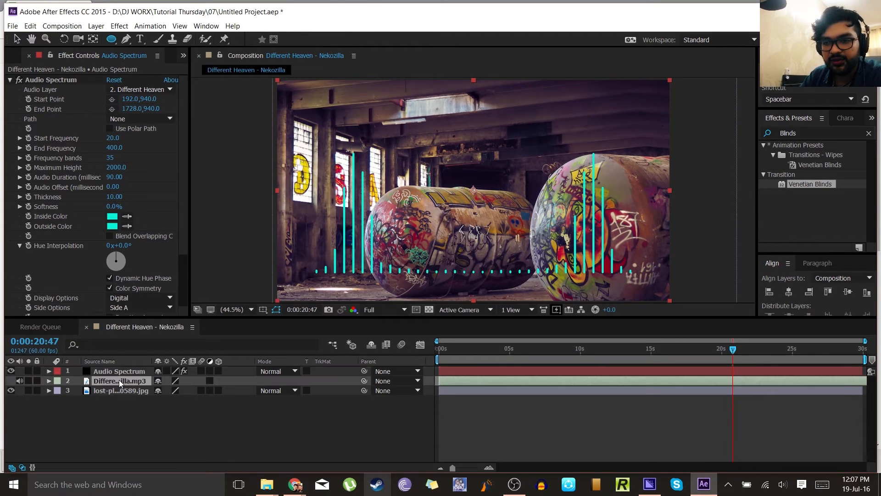
left_click(120, 370)
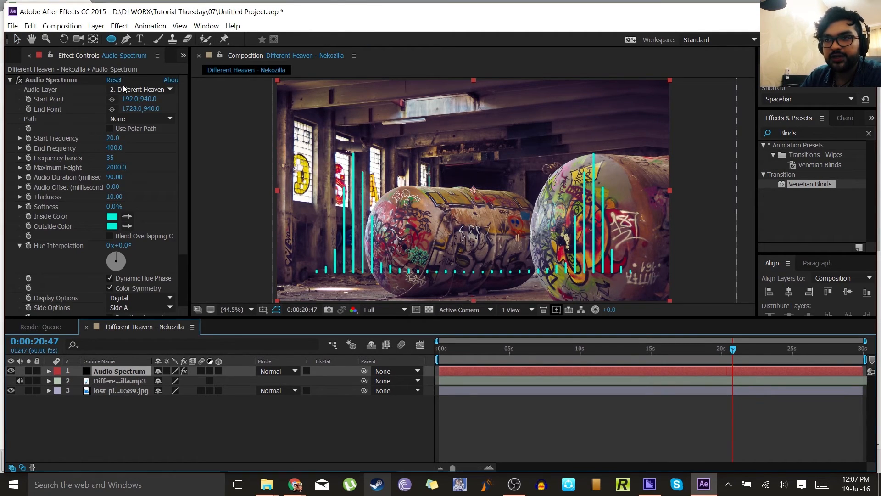
left_click_drag(112, 43, 136, 62)
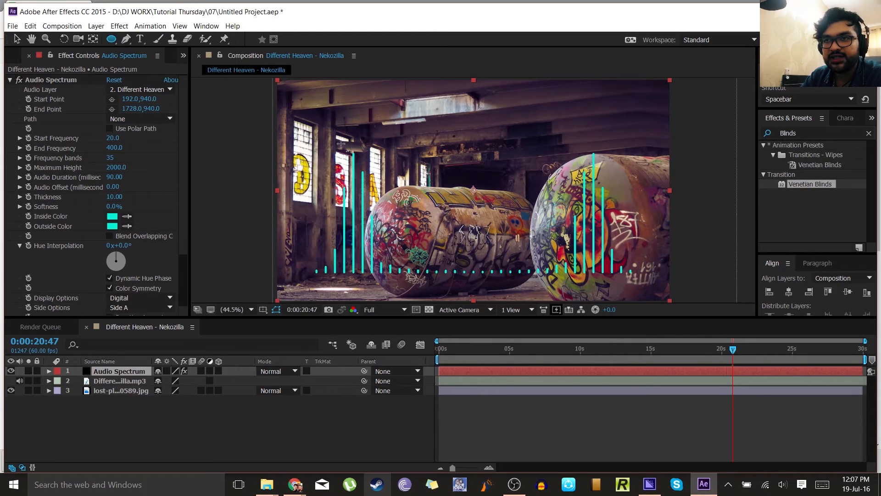
mouse_move(474, 190)
left_mouse_down()
mouse_move(564, 231)
mouse_move(586, 274)
mouse_move(517, 238)
mouse_move(474, 192)
mouse_move(549, 236)
mouse_move(544, 221)
mouse_move(508, 195)
left_mouse_up()
key("ctrl")
key("shift")
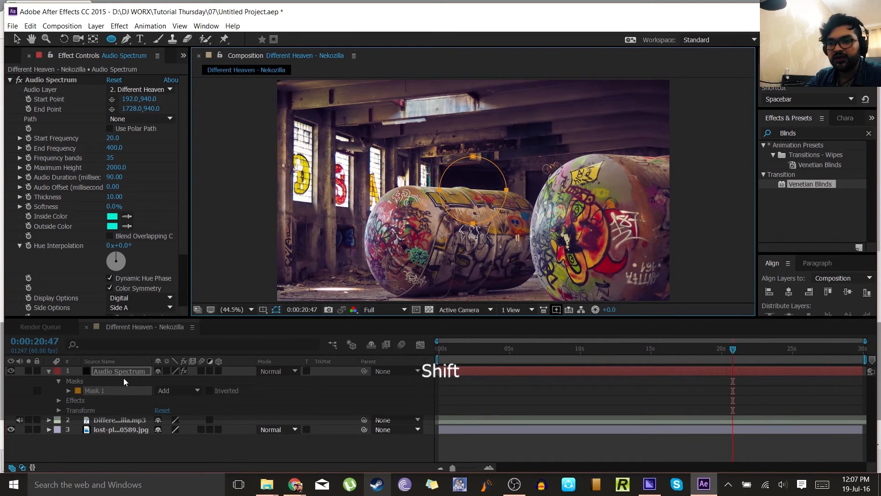
Set the mode of Mask 1 on the Audio Spectrum layer to None
left_click(159, 395)
left_click(165, 391)
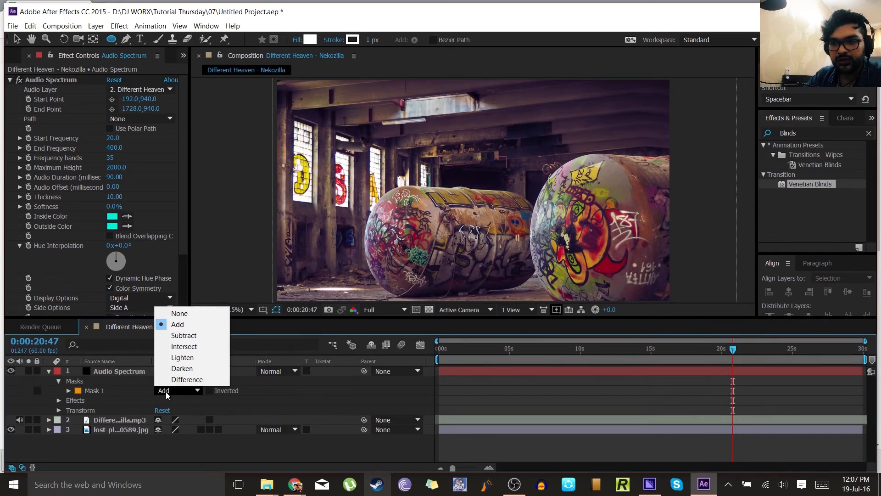
left_click(179, 314)
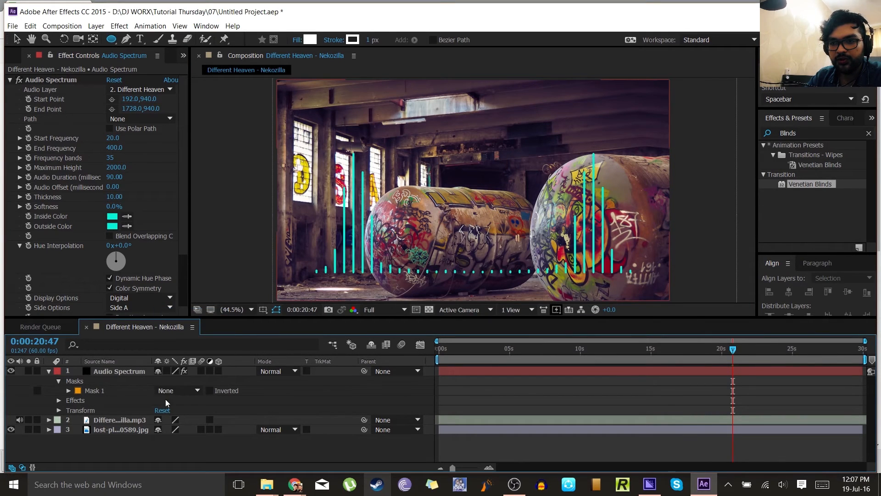
left_click(101, 371)
key("m")
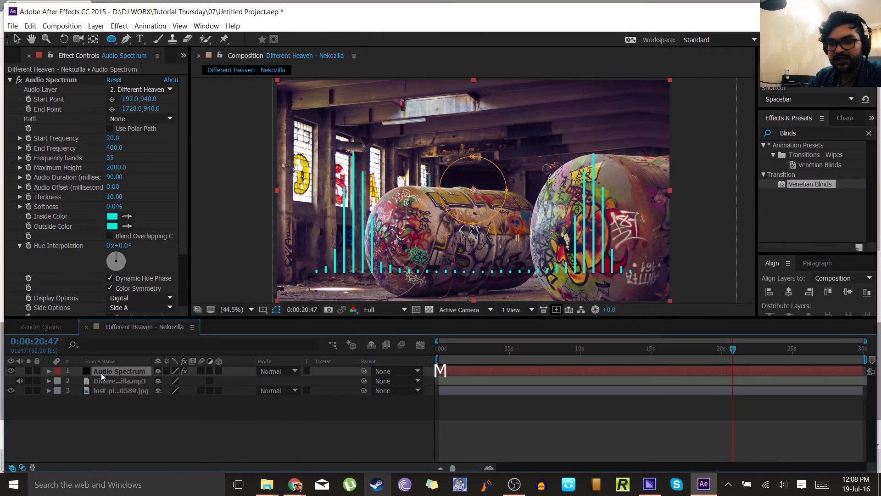
key("m")
key("m")
key("m")
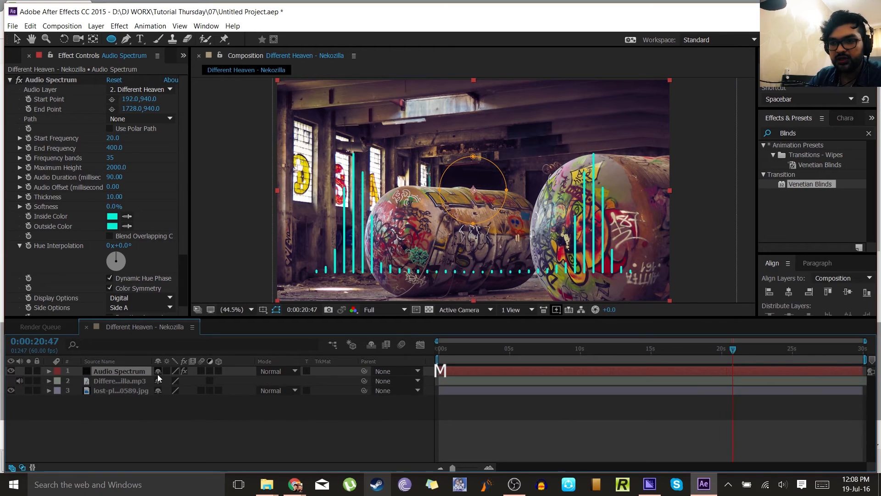
Make the Audio Spectrum follow Mask 1 as its path and set its Side Options to Side B
left_click(138, 118)
left_click(122, 143)
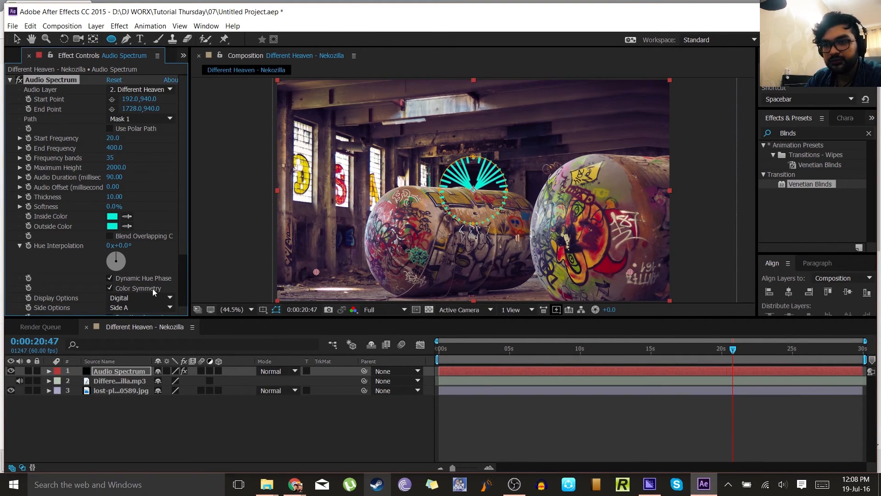
left_click(152, 307)
left_click(154, 329)
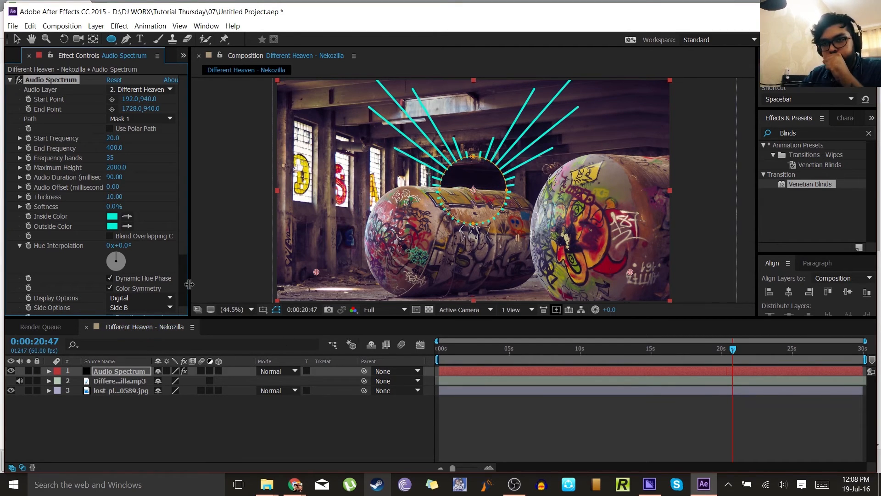
Set the circular Audio Spectrum's frequency bands to 2000 and its Maximum Height to 400
left_click(112, 157)
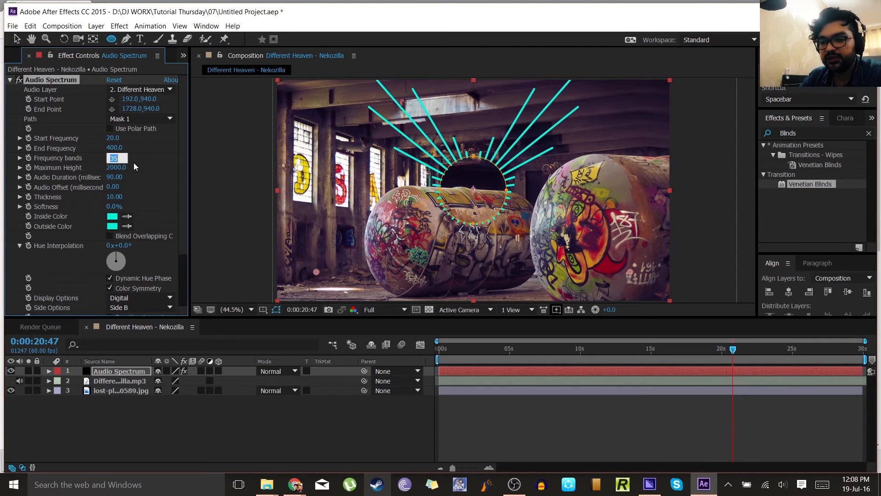
type("2000")
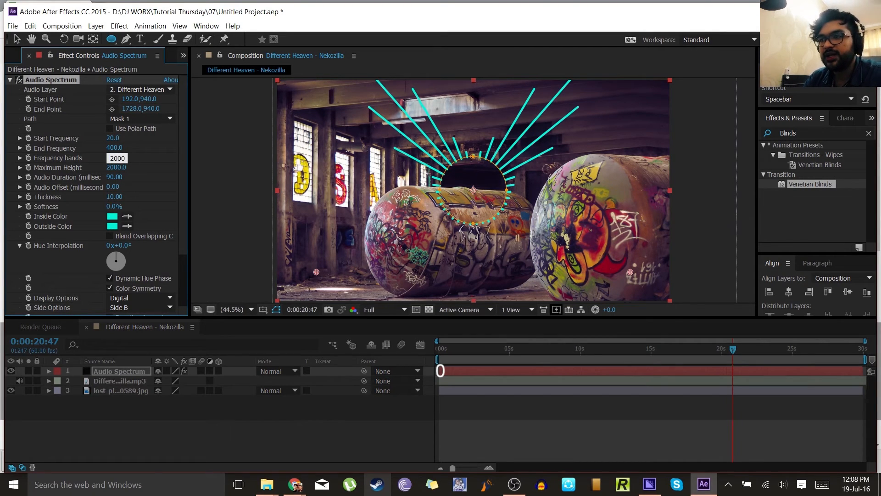
key("Return")
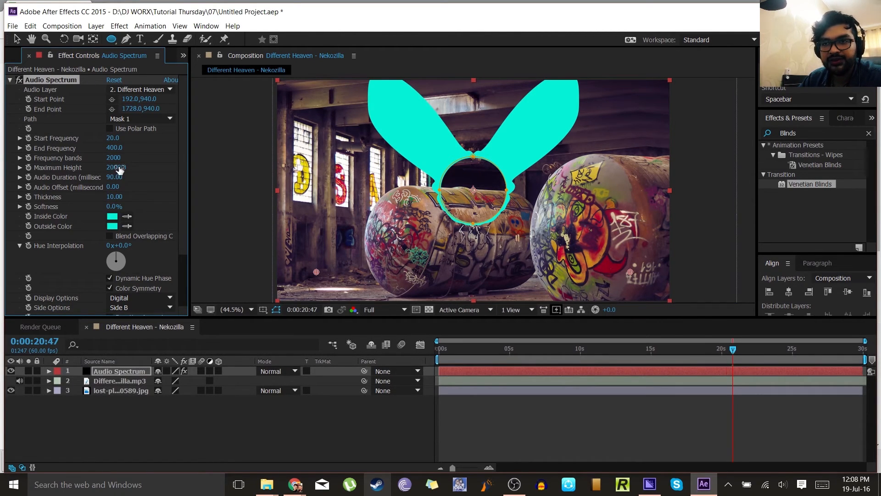
key("ctrl+z")
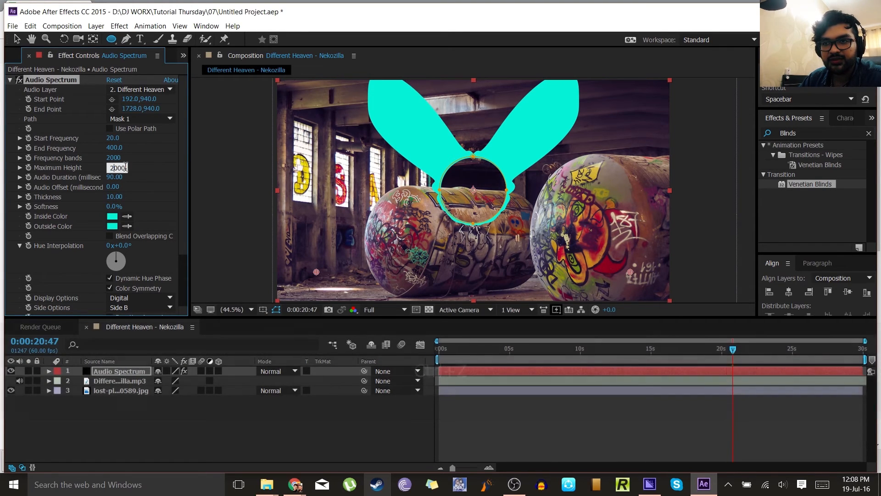
key("ctrl+a")
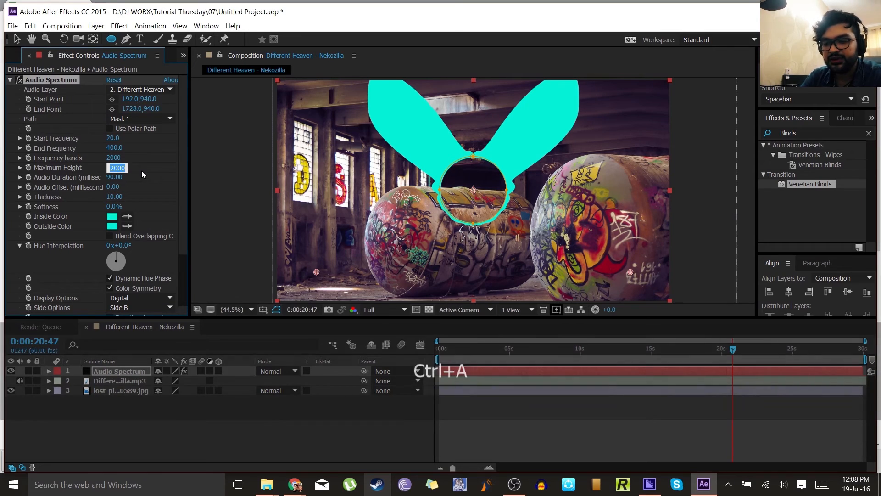
type("400.")
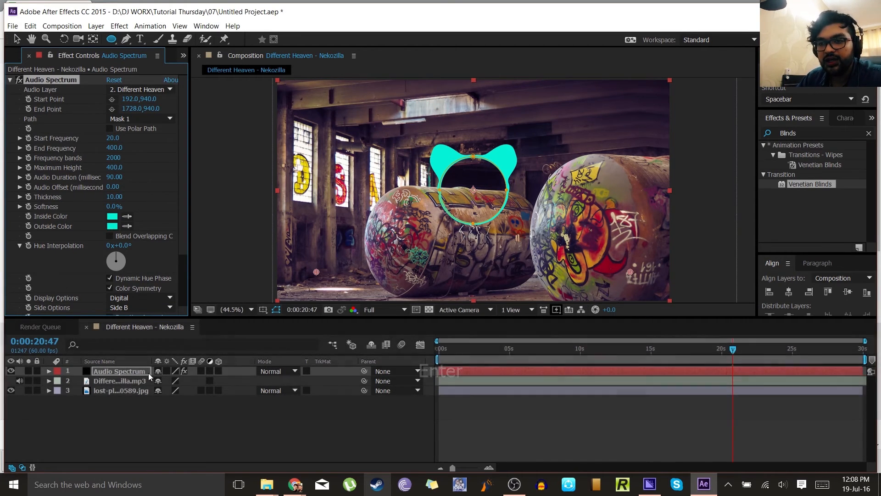
Duplicate the circular Audio Spectrum layer and make the lower copy's Inside and Outside Color white (FFFFFF)
left_click(119, 374)
key("ctrl+d")
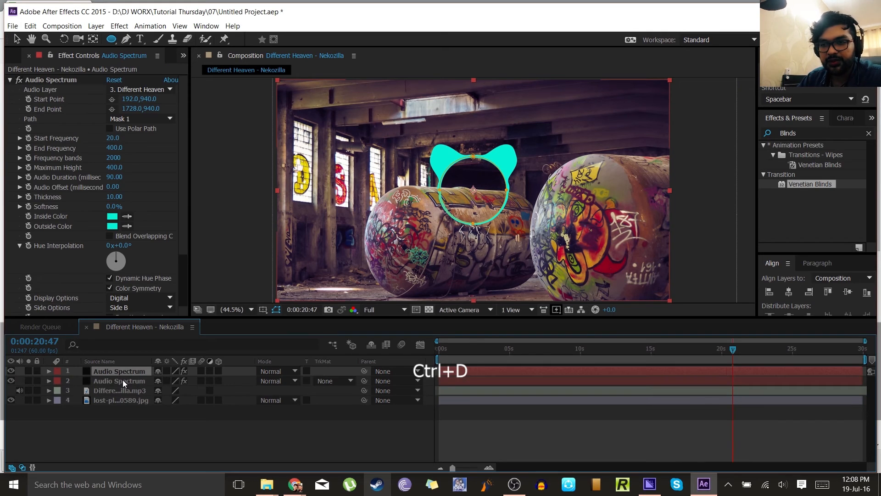
left_click(122, 379)
left_click(112, 216)
left_click_drag(21, 35, 44, 15)
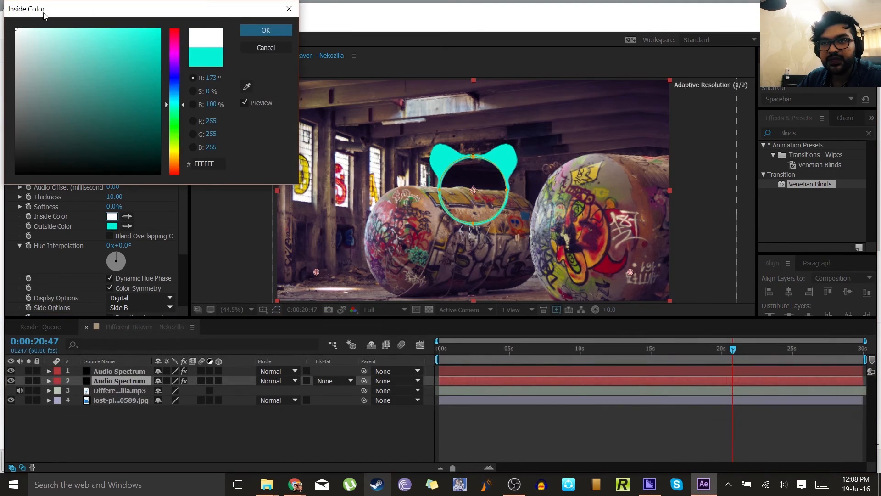
left_click(266, 29)
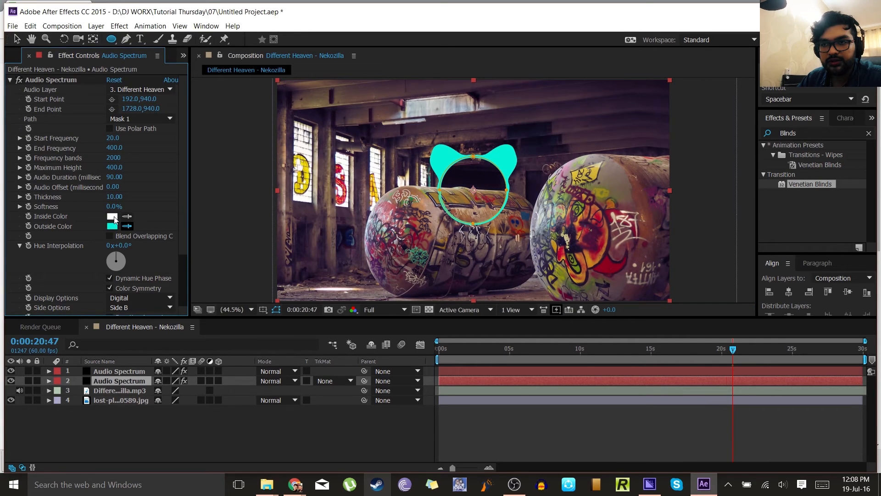
left_click(115, 219)
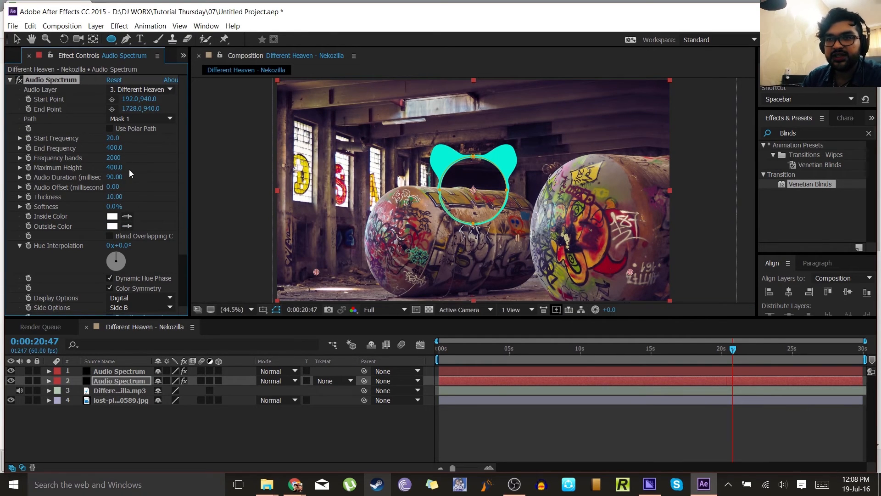
Set the Maximum Height of the white Audio Spectrum layer to 800
type("8")
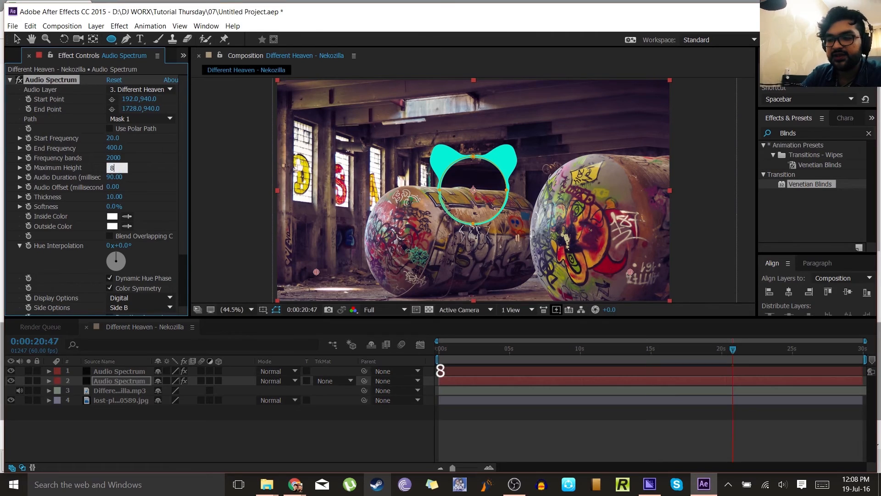
type("00")
key("Return")
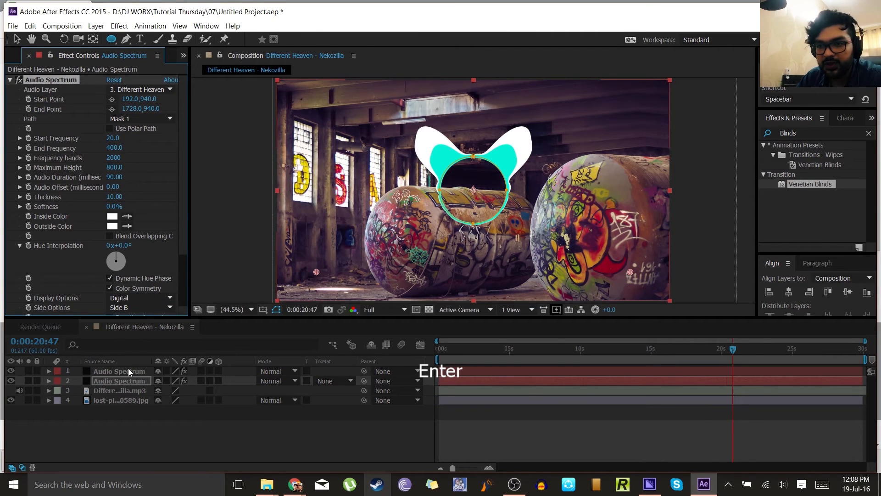
Duplicate the turquoise Audio Spectrum layer and set the lower copy's Maximum Height to 600
left_click(130, 370)
key("ctrl+d")
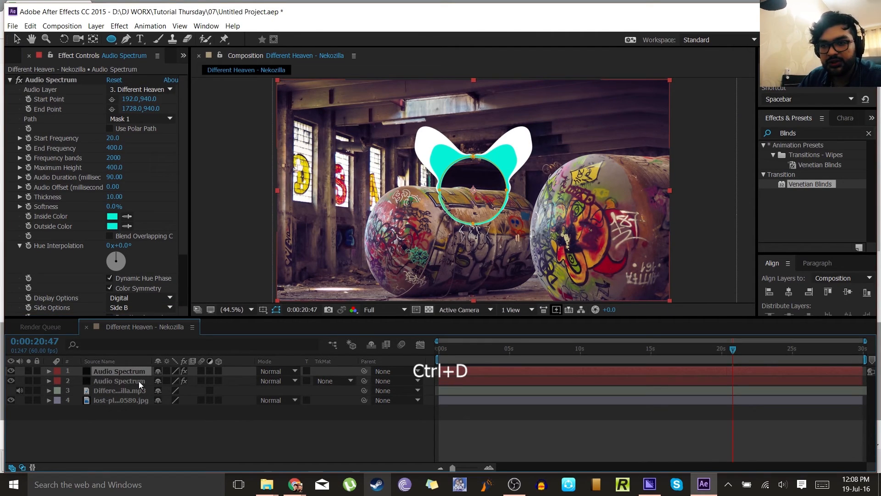
left_click(137, 381)
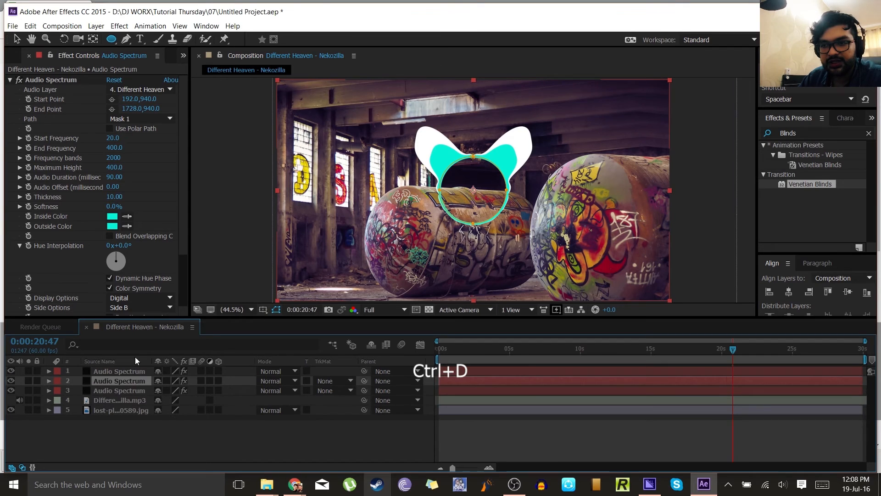
left_click(115, 168)
type("600")
key("Return")
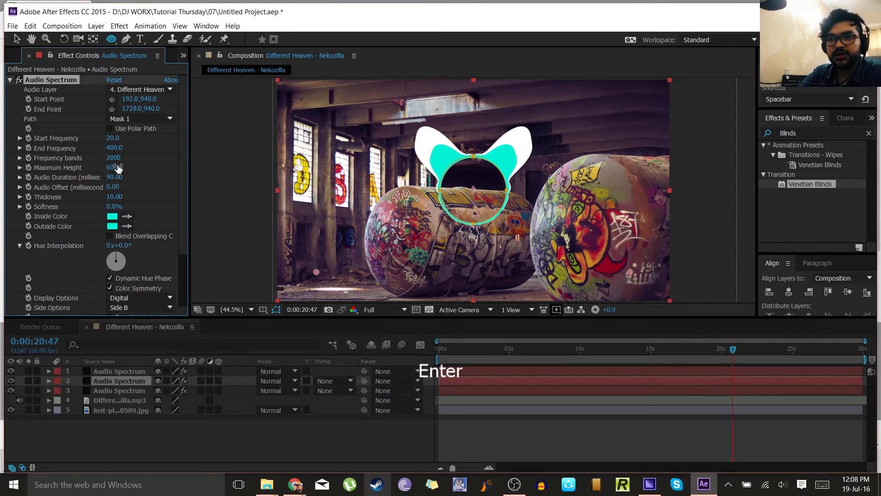
Change the Inside and Outside Color of the middle Audio Spectrum layer to green (04F25E)
left_click(112, 216)
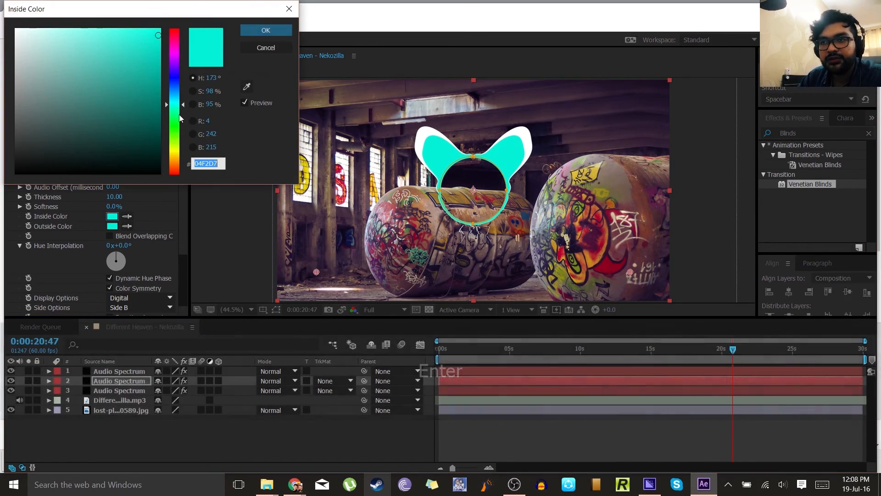
mouse_move(179, 114)
left_mouse_down()
mouse_move(177, 126)
mouse_move(176, 119)
left_mouse_up()
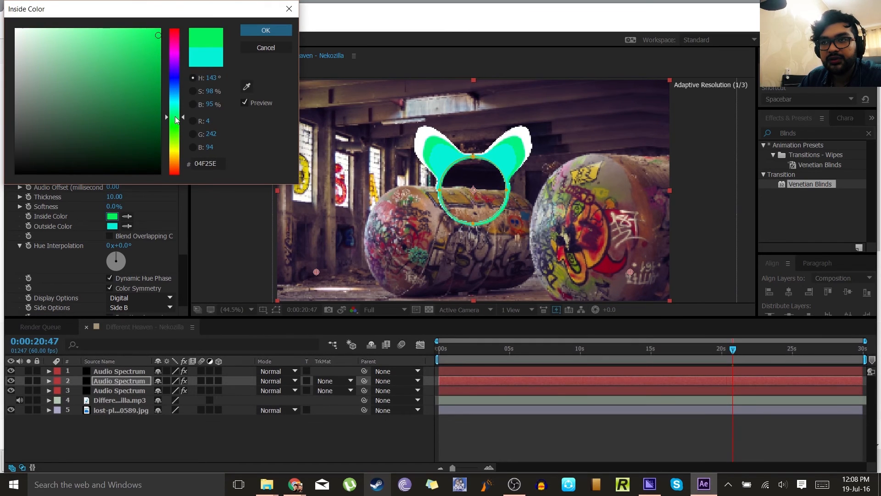
left_click(257, 34)
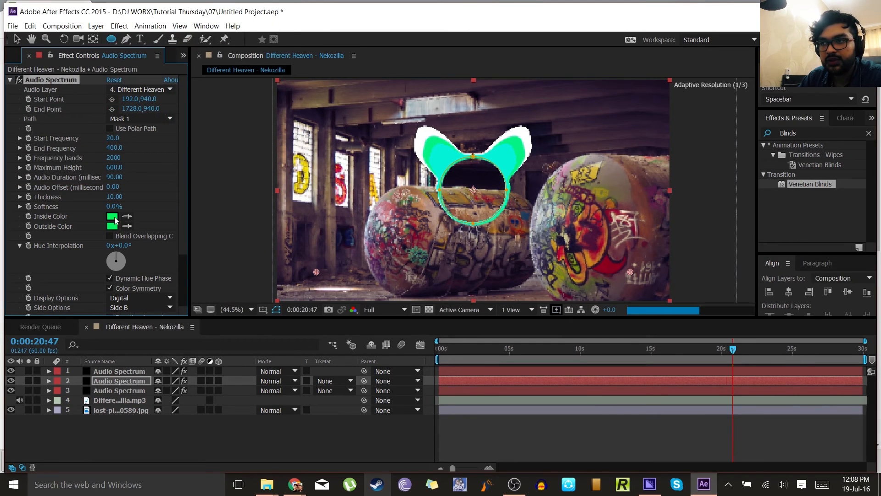
Duplicate the turquoise Audio Spectrum layer and set the lower copy's Maximum Height to 500
left_click(121, 376)
left_click(122, 388)
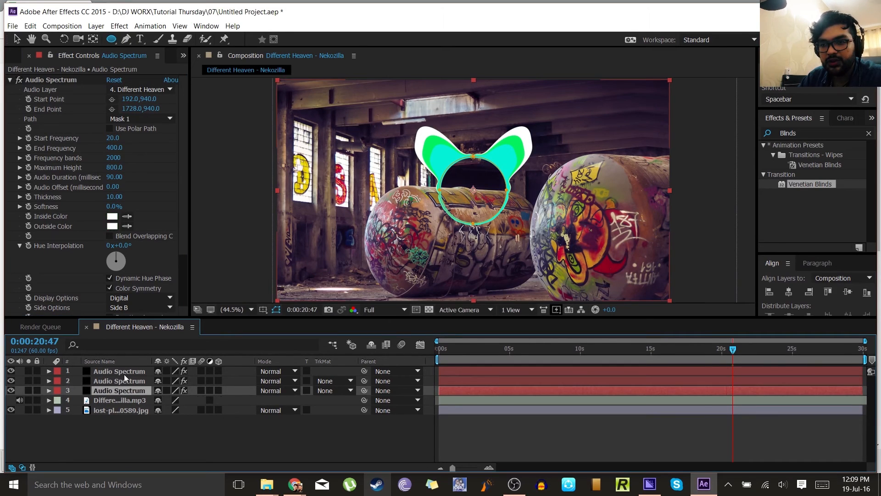
left_click(125, 371)
key("ctrl+d")
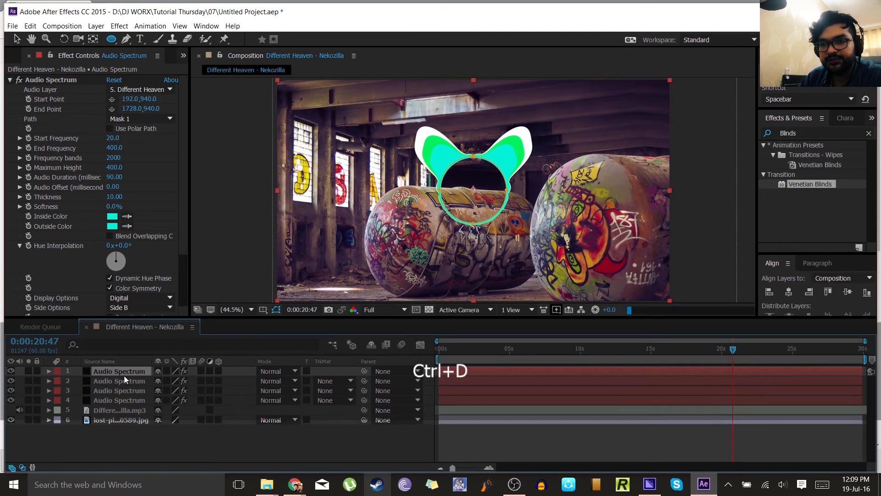
left_click(123, 381)
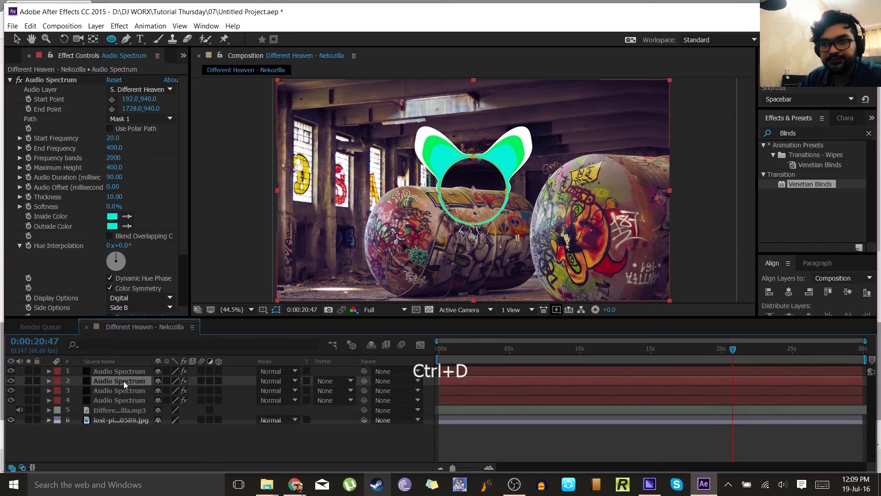
left_click(127, 168)
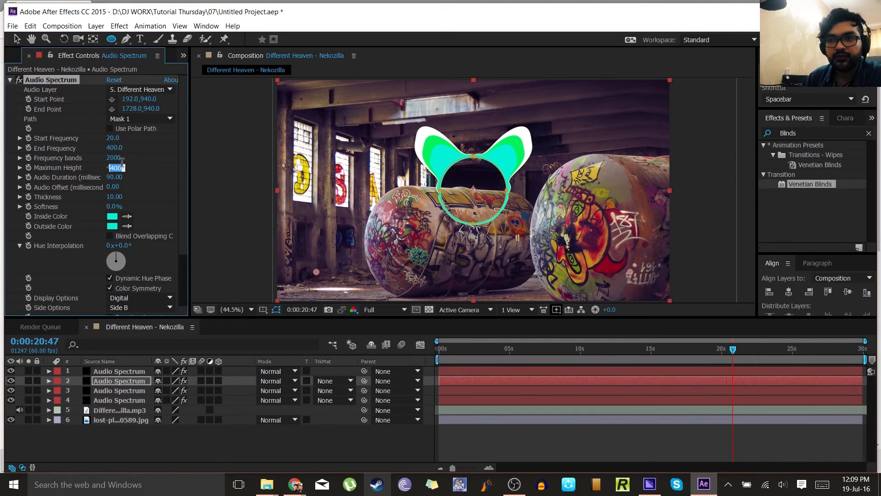
type("500")
key("Return")
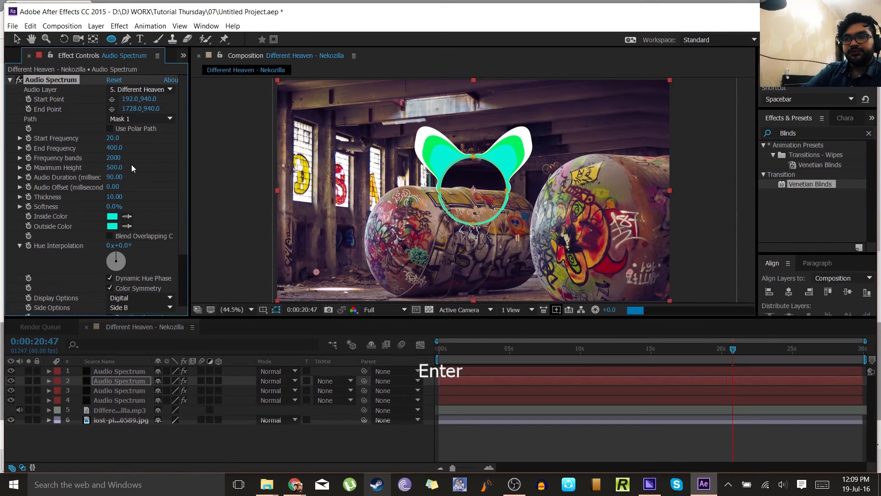
Change the Inside and Outside Color of the second Audio Spectrum layer to green (04F281)
left_click(112, 216)
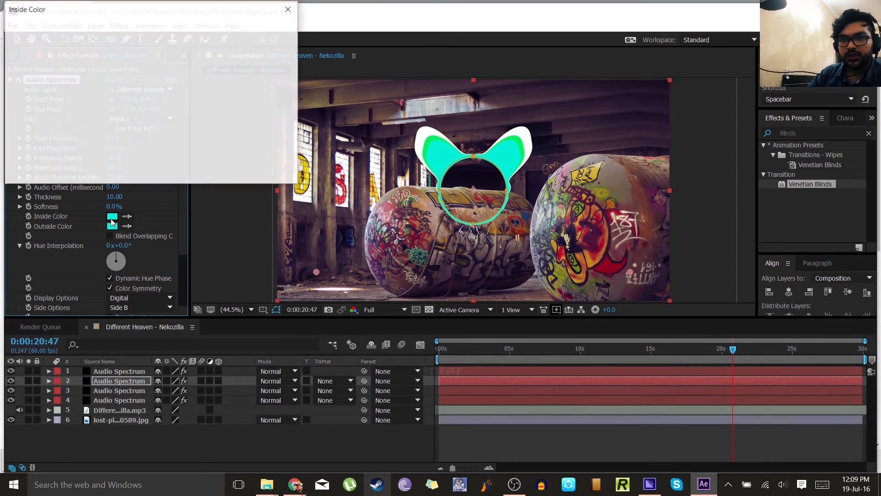
left_click(176, 108)
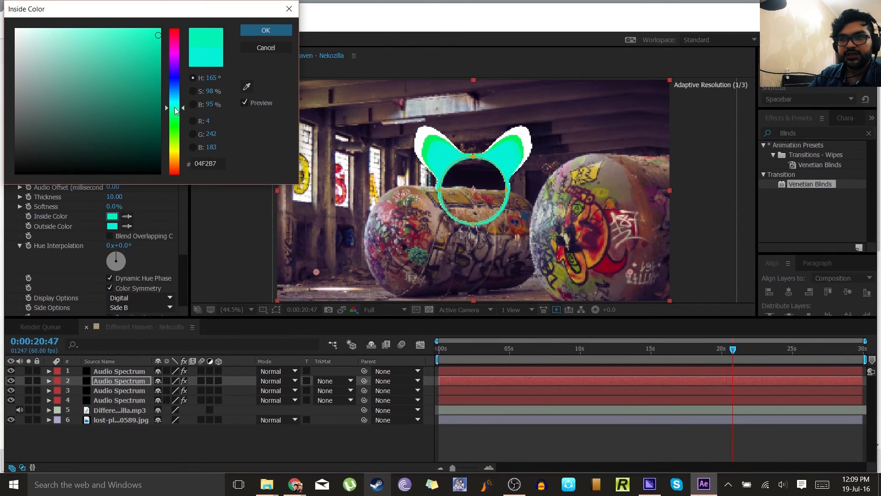
left_click(253, 31)
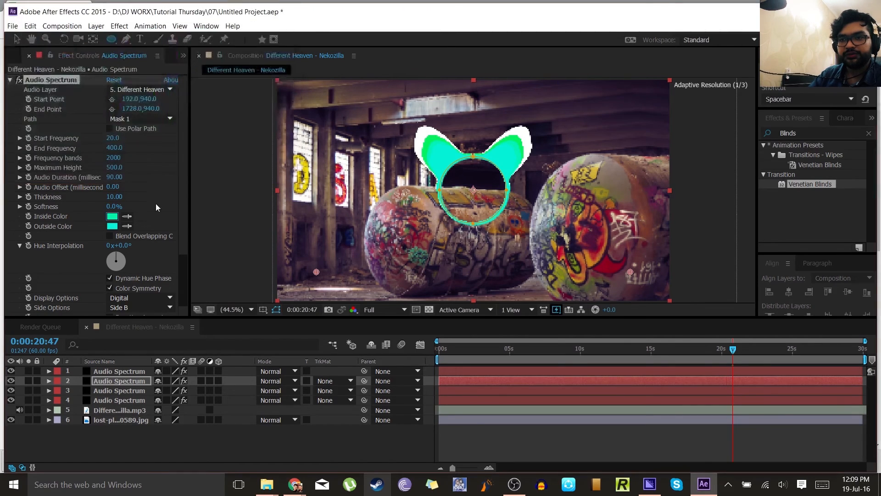
left_click(112, 217)
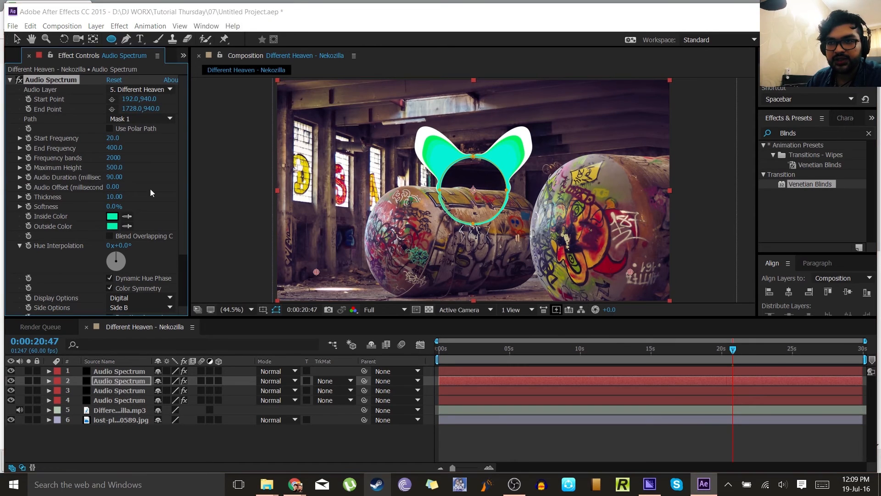
left_click(175, 114)
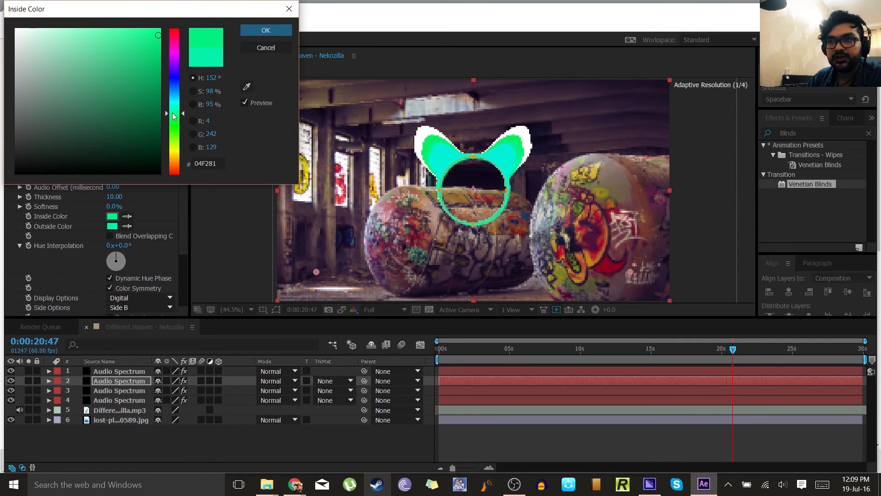
left_click(257, 31)
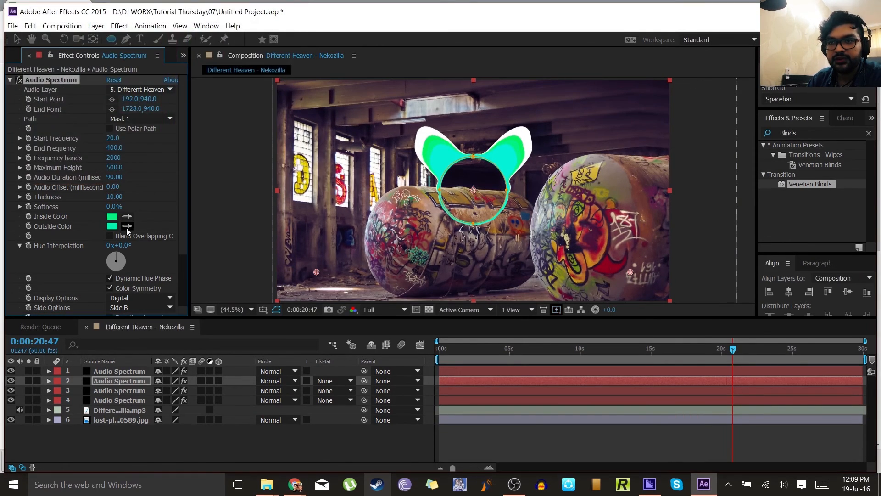
left_click(116, 216)
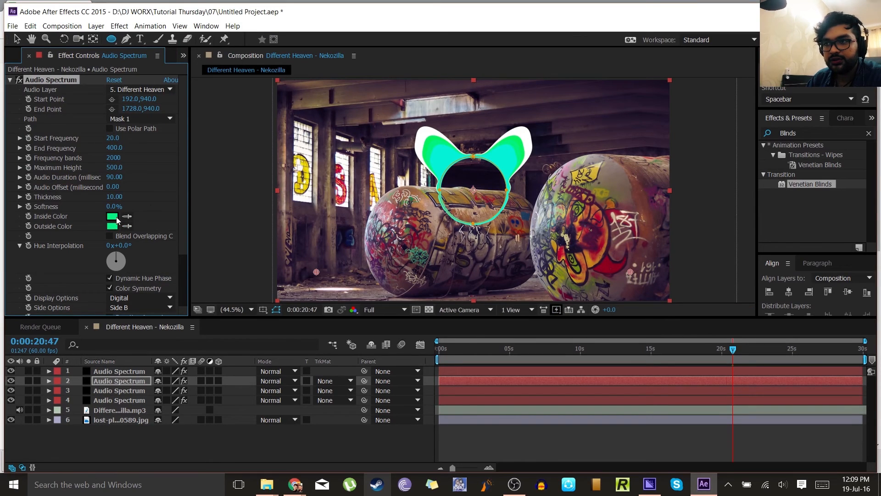
Duplicate the green Audio Spectrum layer of height 600 and set the lower copy's Maximum Height to 700
left_click(128, 389)
key("ctrl+d")
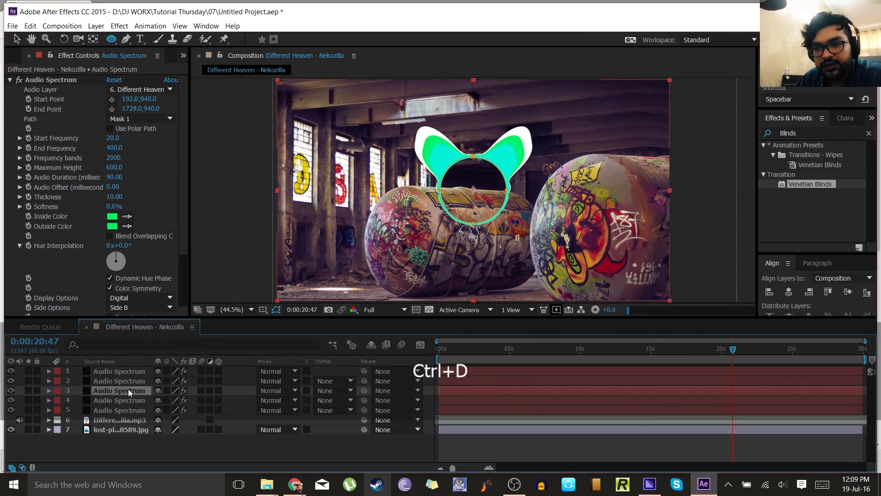
left_click(123, 397)
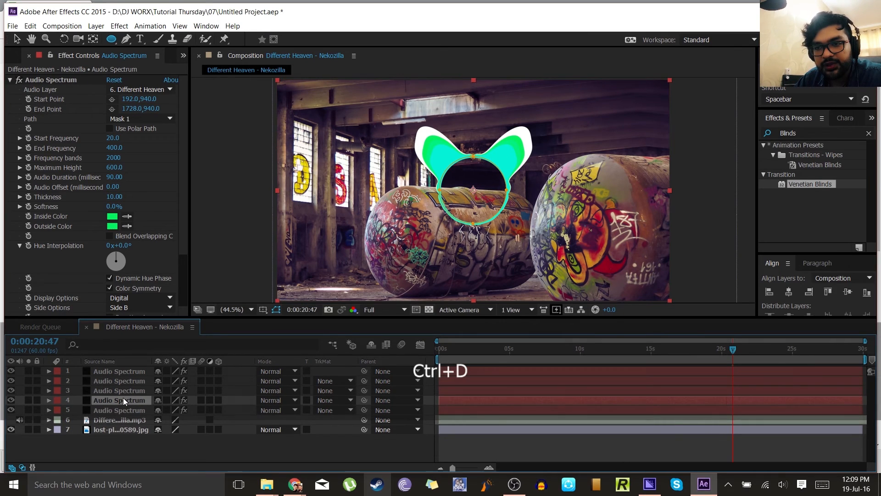
left_click(114, 167)
type("7")
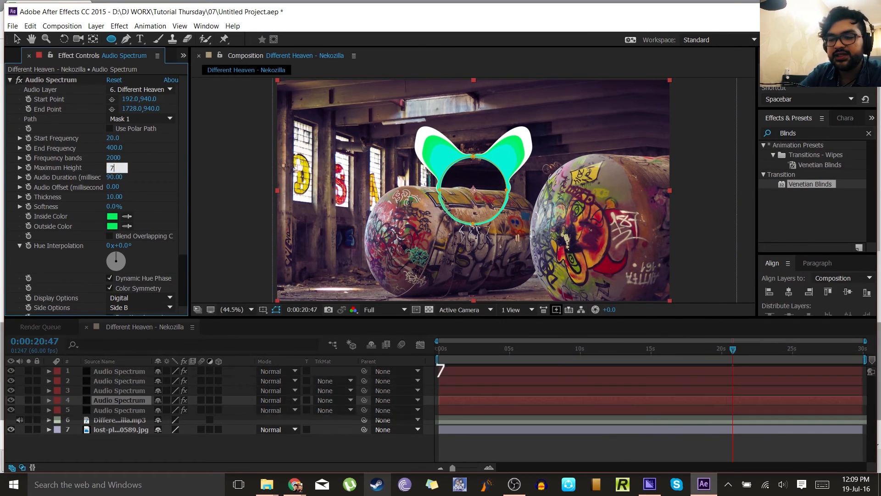
type("00")
key("Return")
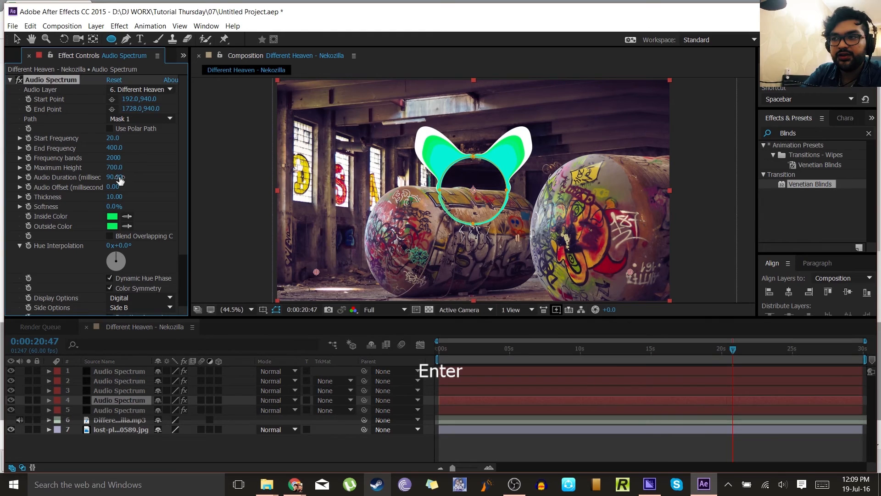
Change the Inside and Outside Color of the third Audio Spectrum layer to green (04F281)
left_click(129, 391)
left_click(112, 216)
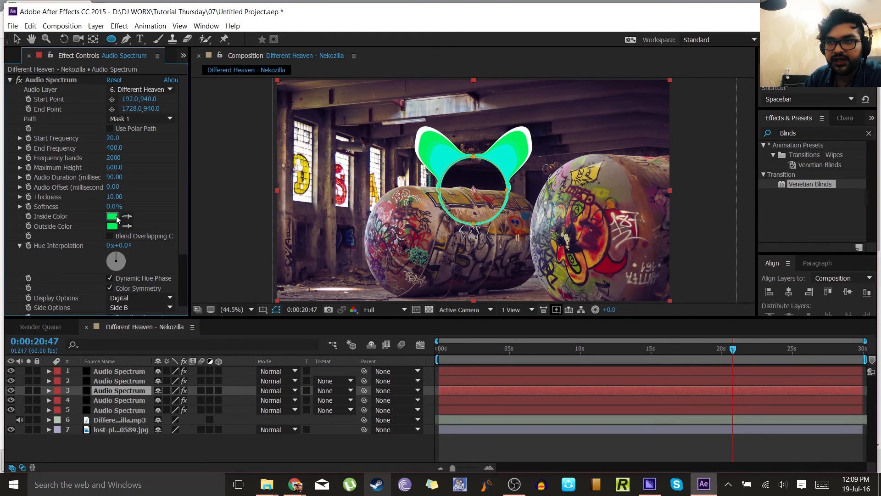
left_click(174, 114)
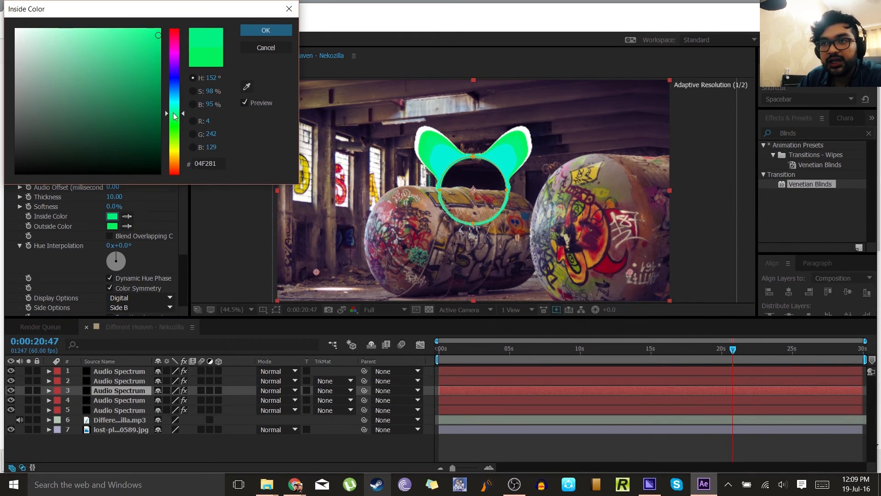
left_click(251, 32)
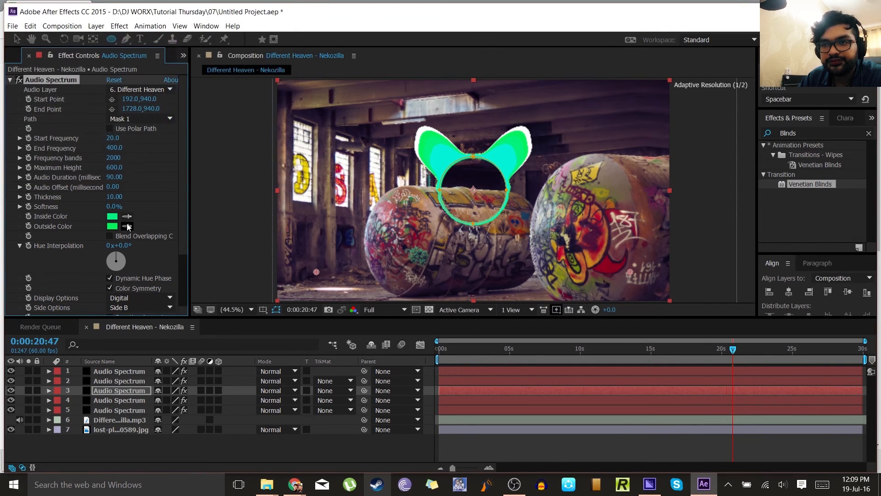
left_click(117, 218)
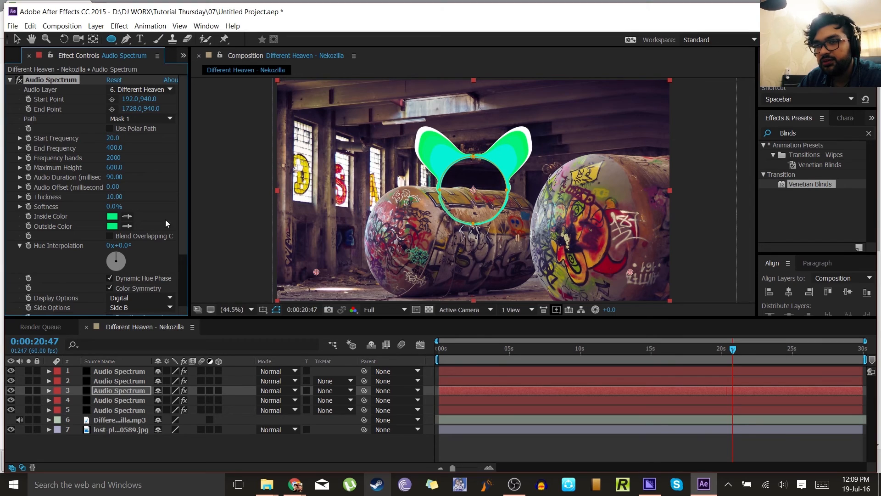
Recolor the second Audio Spectrum layer with magenta (F204DD) for both Inside and Outside Color
left_click(21, 41)
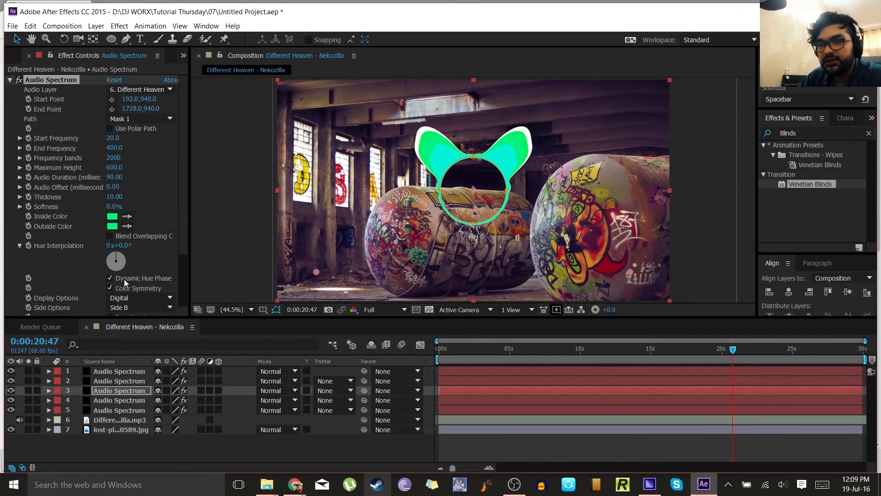
left_click(134, 382)
left_click(112, 216)
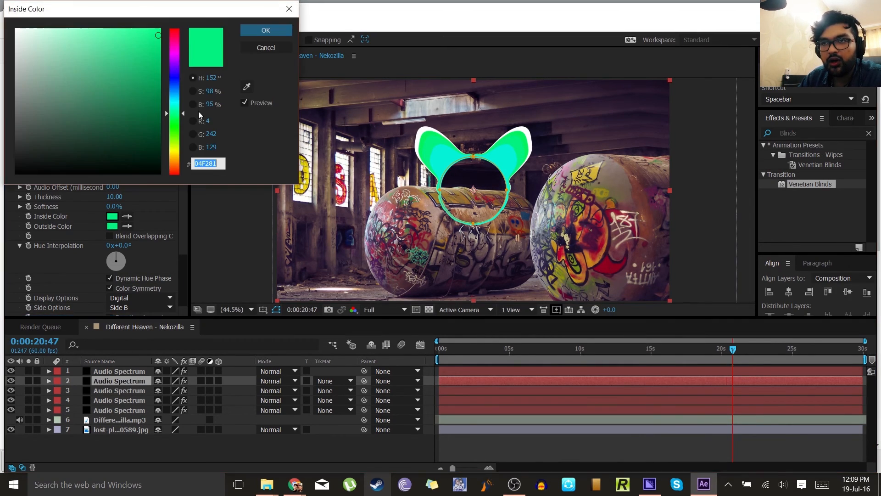
left_click_drag(175, 73, 174, 49)
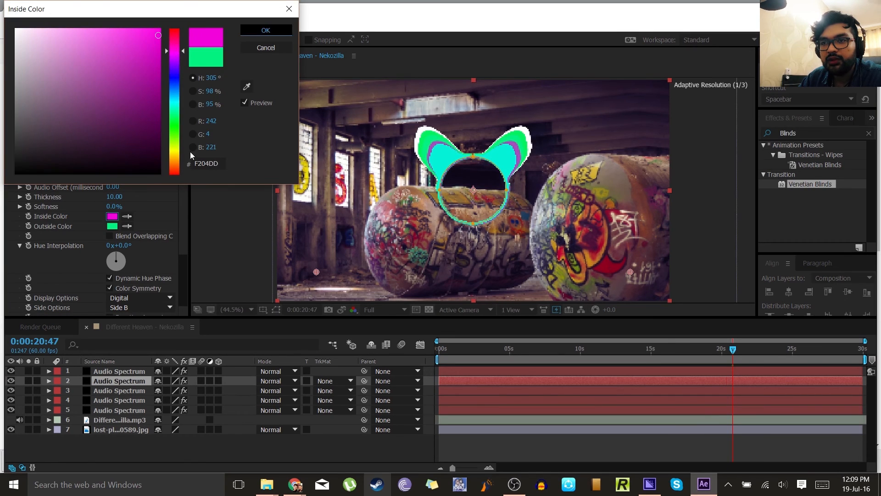
key("Return")
left_click(128, 226)
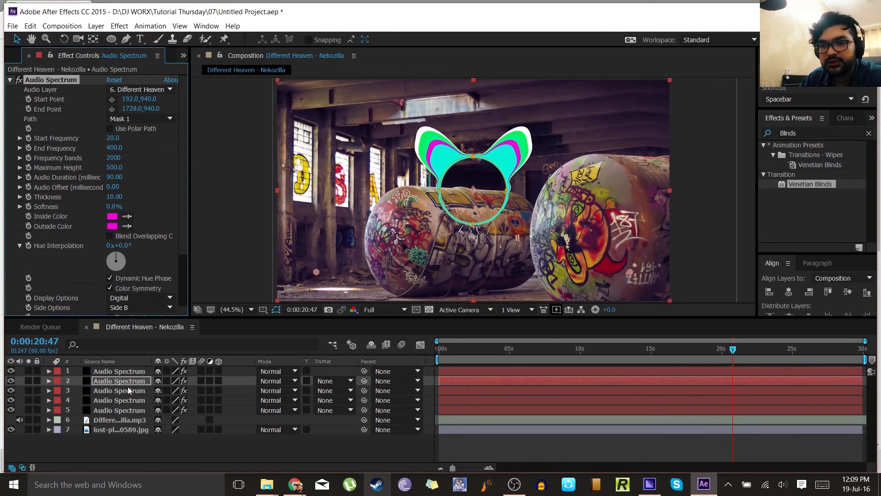
Sample the magenta band in the composition for the Inside and Outside Color of the fourth Audio Spectrum layer
left_click(118, 398)
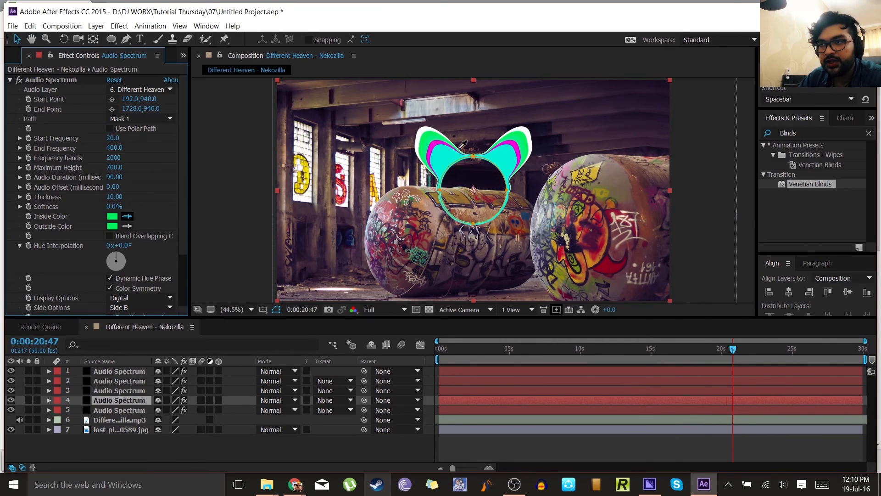
left_click(436, 148)
left_click(127, 225)
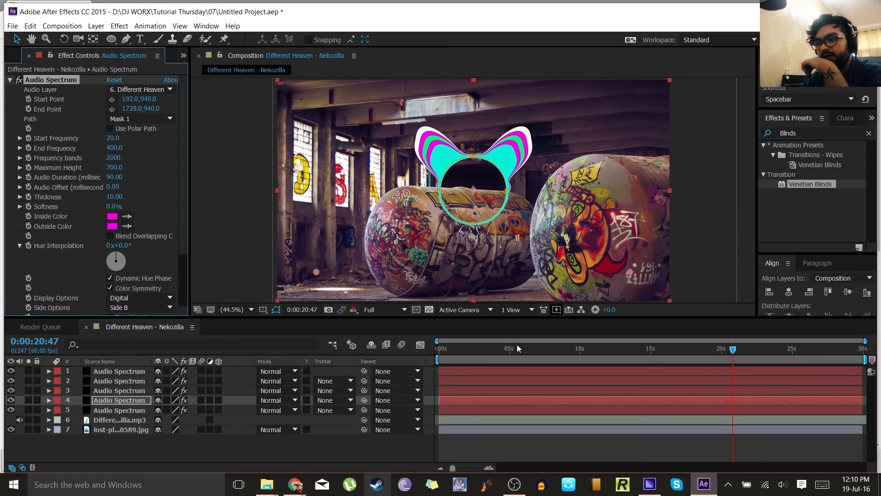
Review the layered circular spectrum at several times, including about 8, 4 and 13 seconds
left_click_drag(517, 344, 558, 350)
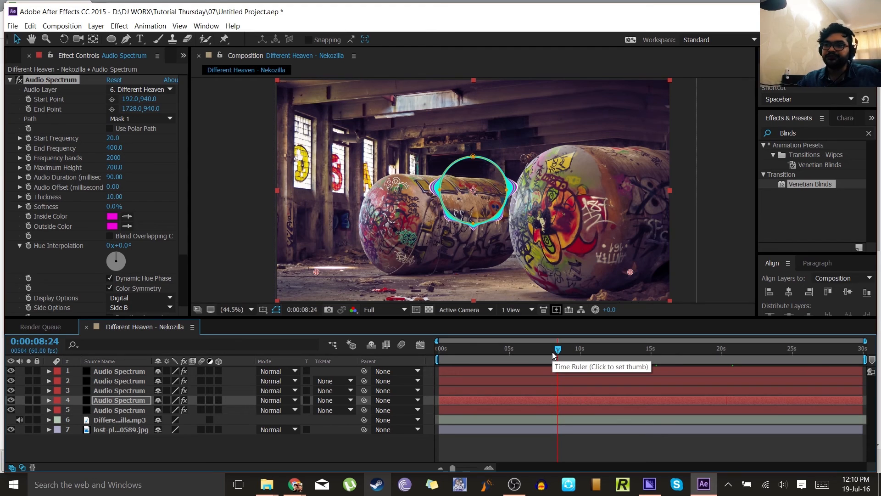
left_click(519, 352)
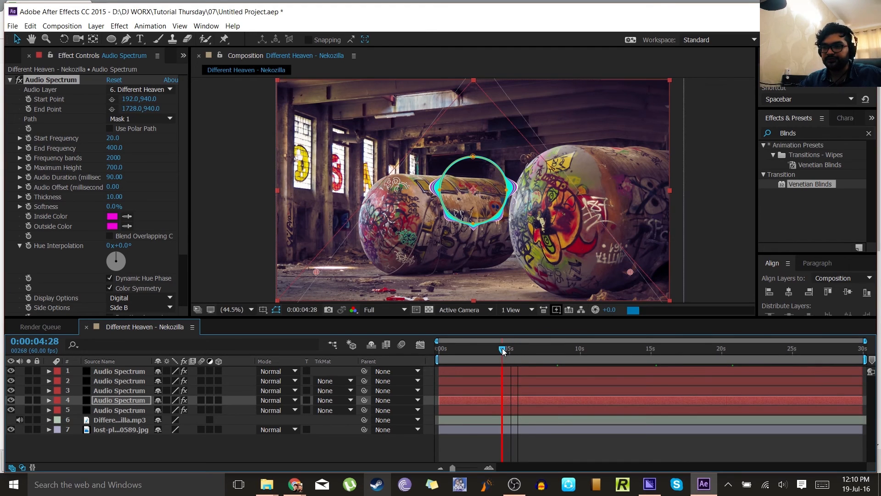
left_click(497, 348)
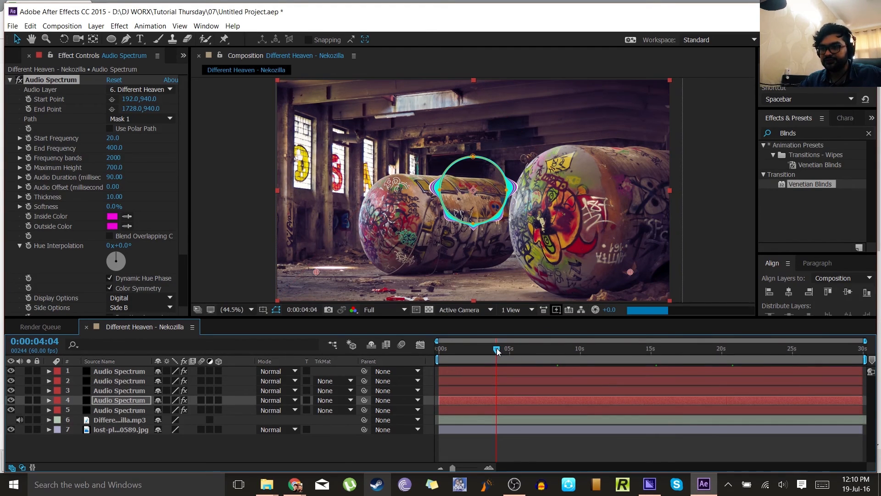
left_click(624, 349)
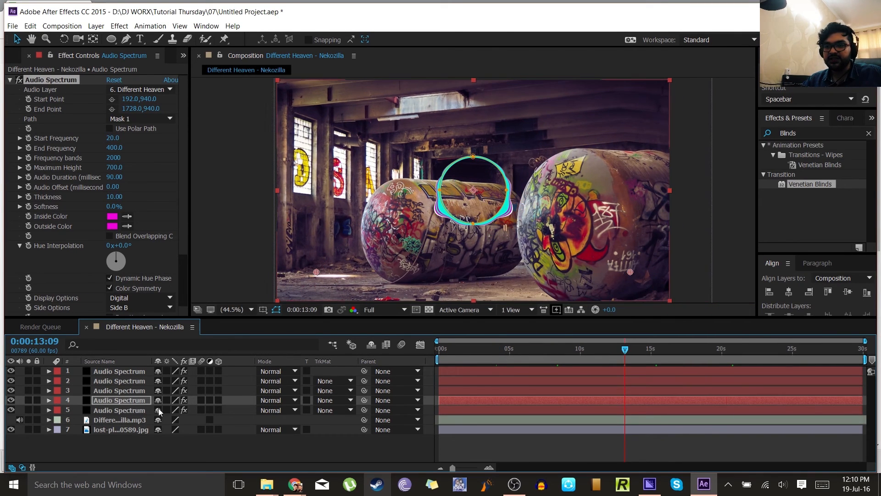
Delete the four lower Audio Spectrum layers, keeping only the topmost turquoise one
left_click(132, 409)
left_click(126, 384, "shift")
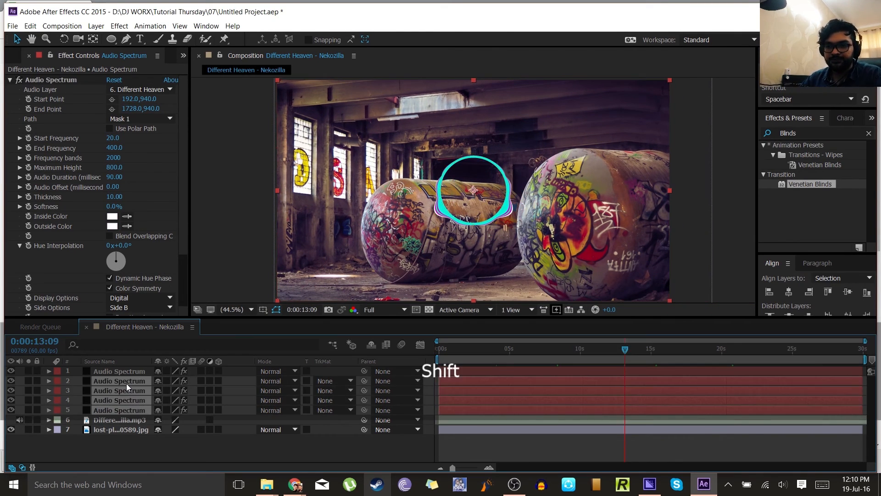
key("Delete")
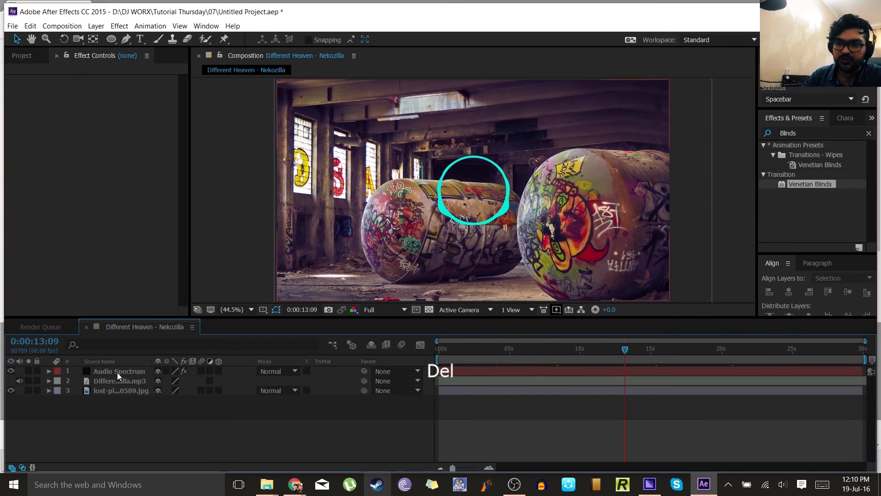
Delete Mask 1 from the remaining Audio Spectrum layer and collapse its properties
left_click(117, 372)
key("m")
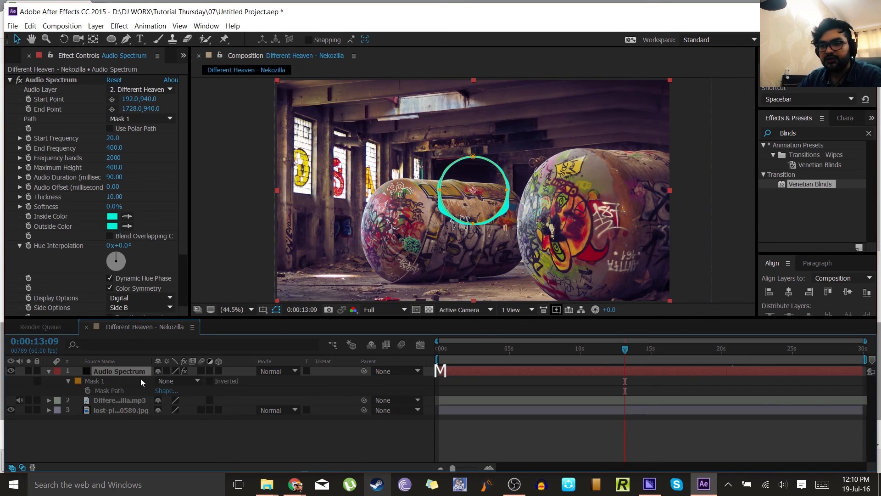
left_click(131, 380)
key("Delete")
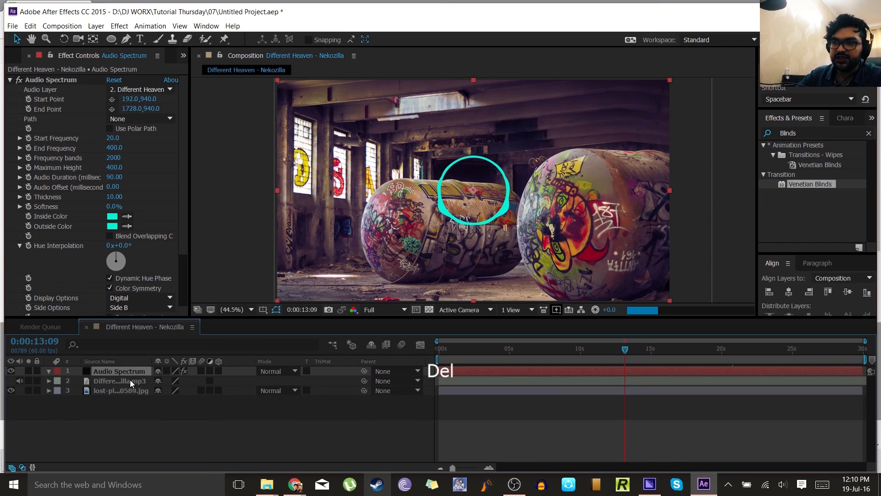
left_click(48, 371)
Set the Audio Spectrum effect's Maximum Height to 1000
left_click(116, 167)
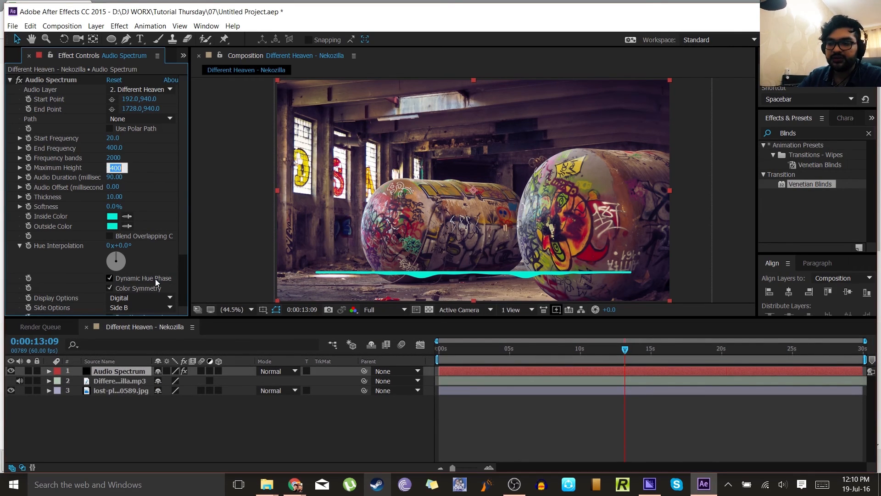
type("1000")
key("Return")
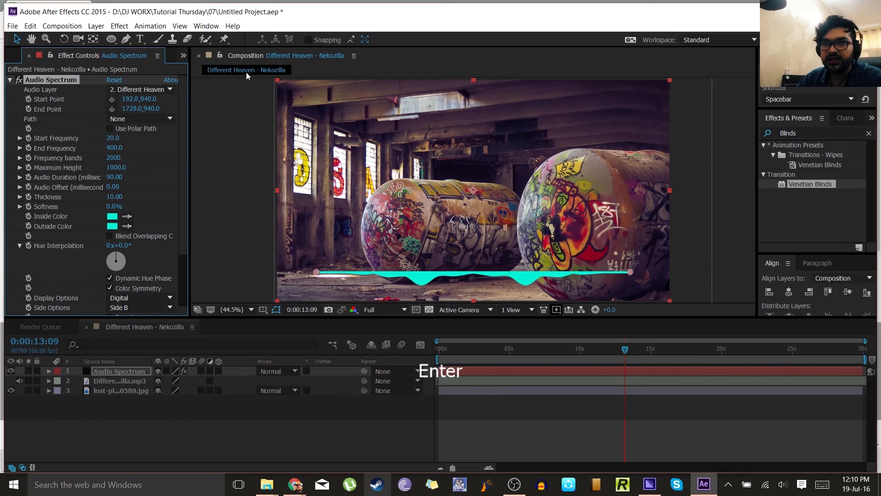
Draw an upright pentagon mask on the Audio Spectrum layer with the Polygon tool, centred in the composition
left_click(112, 40)
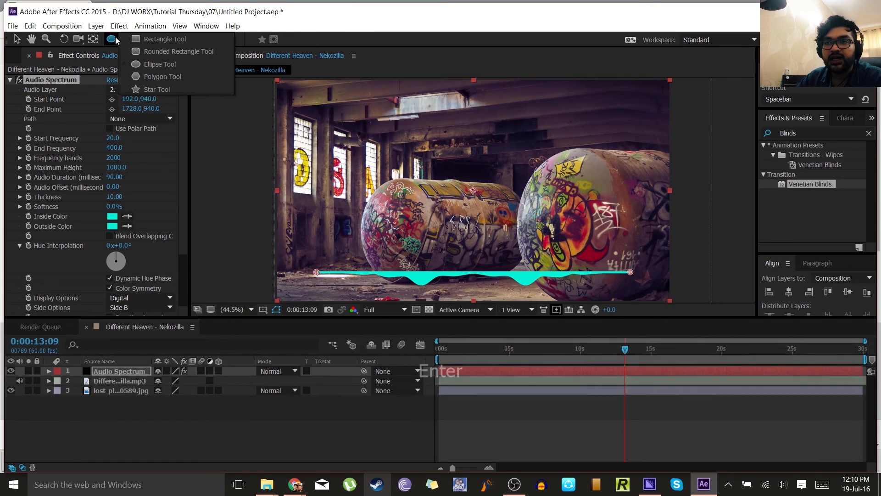
left_click(159, 77)
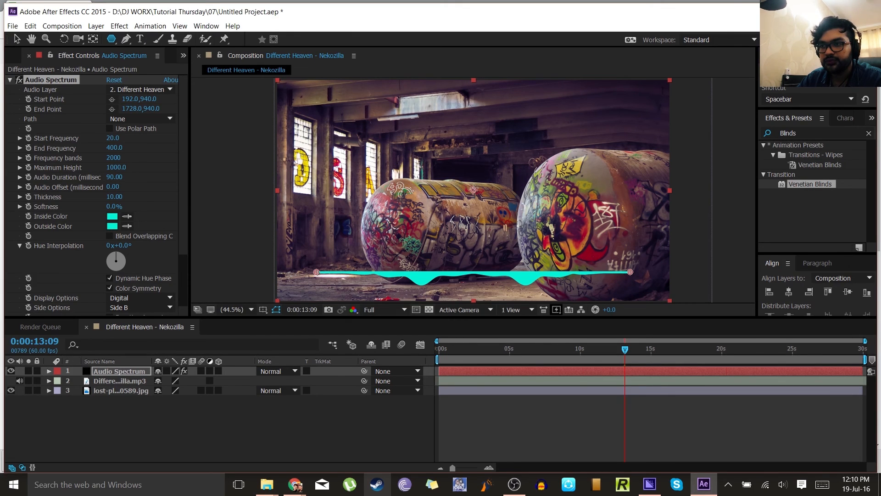
left_click_drag(473, 189, 500, 229)
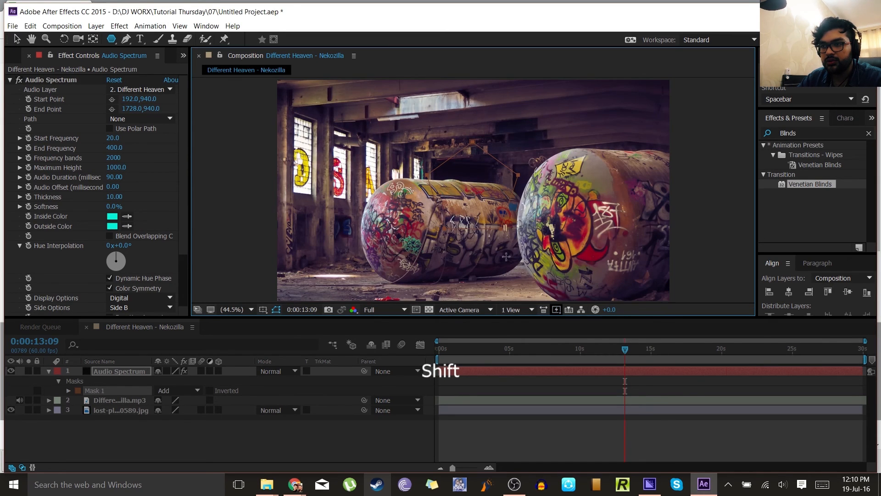
Set Mask 1's mode to None and choose Mask 1 as the Audio Spectrum's Path
left_click(175, 391)
left_click(186, 315)
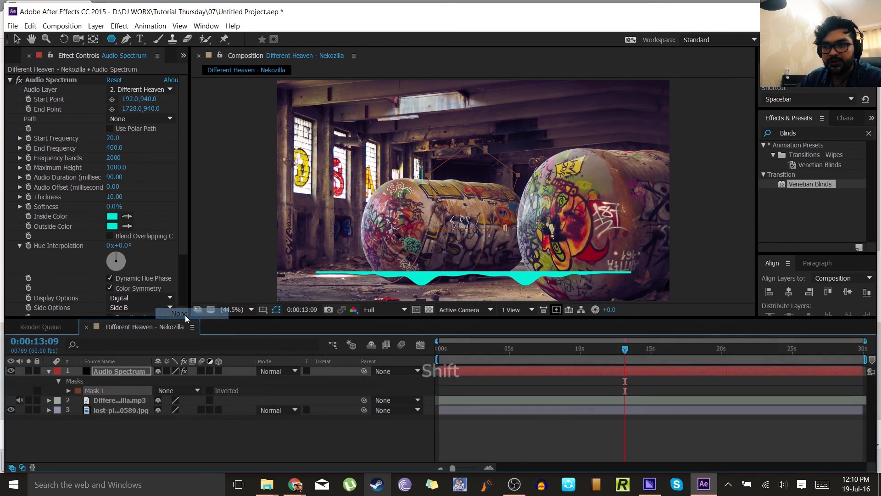
left_click(149, 116)
left_click(147, 143)
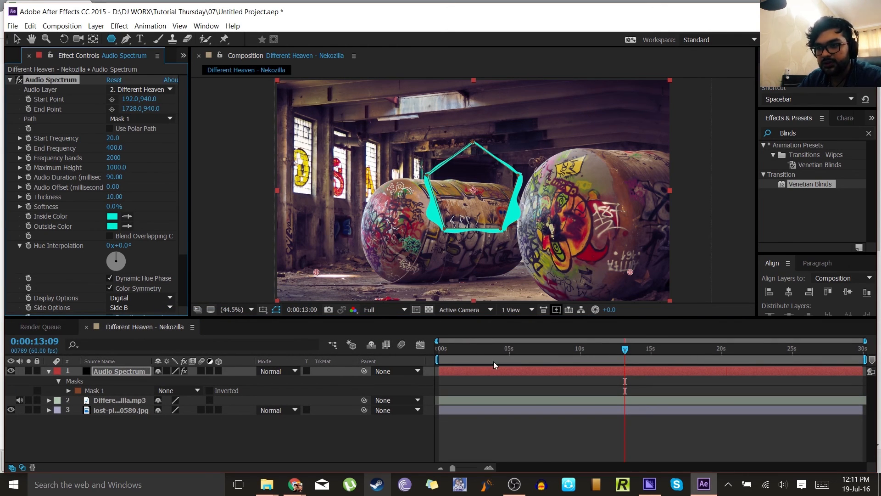
Review the pentagon spectrum at about 8, 10 and 15 seconds
left_click(552, 354)
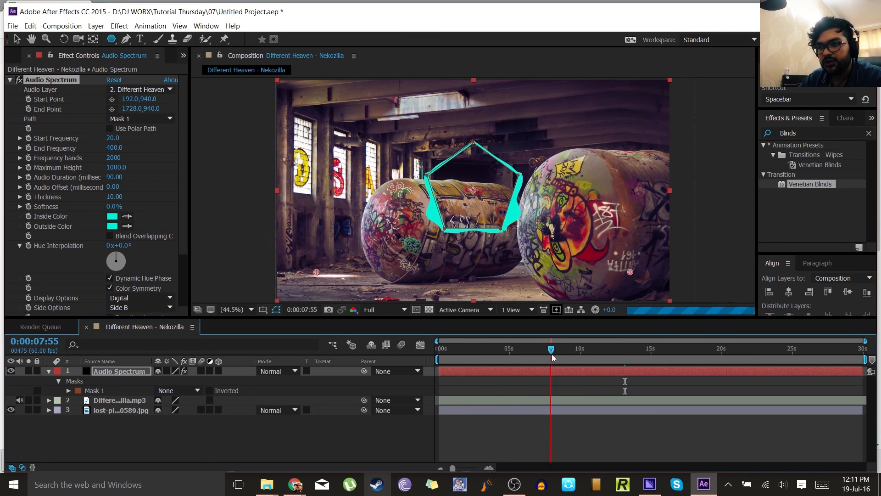
left_click(585, 356)
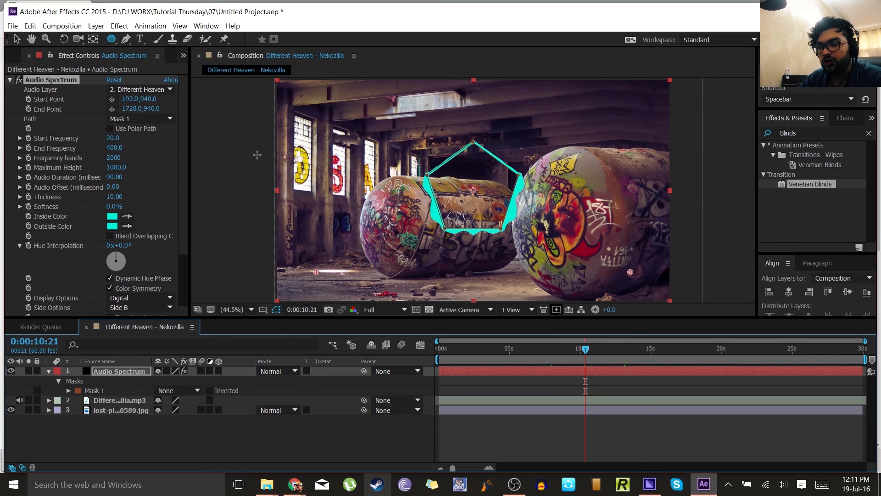
left_click(18, 40)
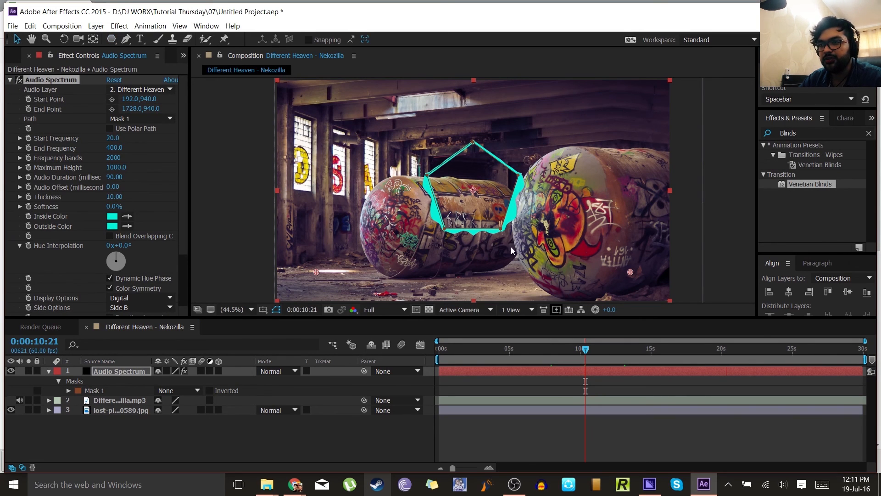
left_click_drag(651, 354, 655, 347)
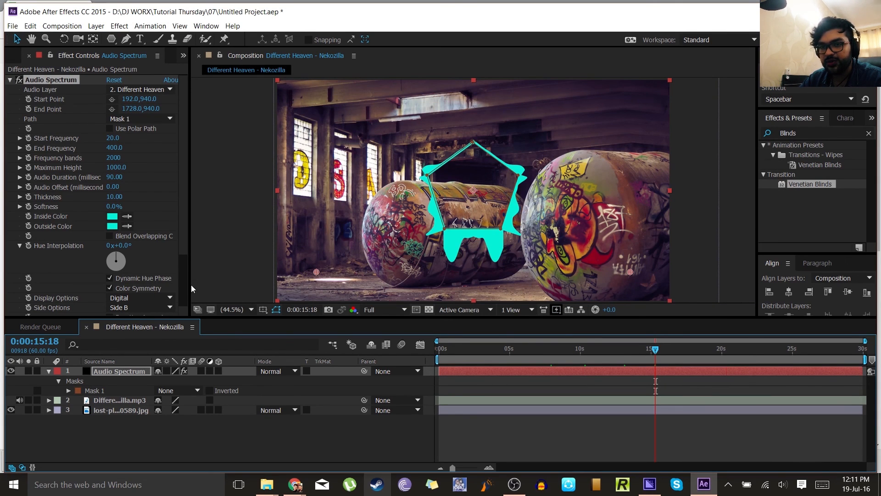
Compare the pentagon spectrum with the Mirror effect off and on, and review it at about 26 seconds
scroll(160, 296, "down", 3)
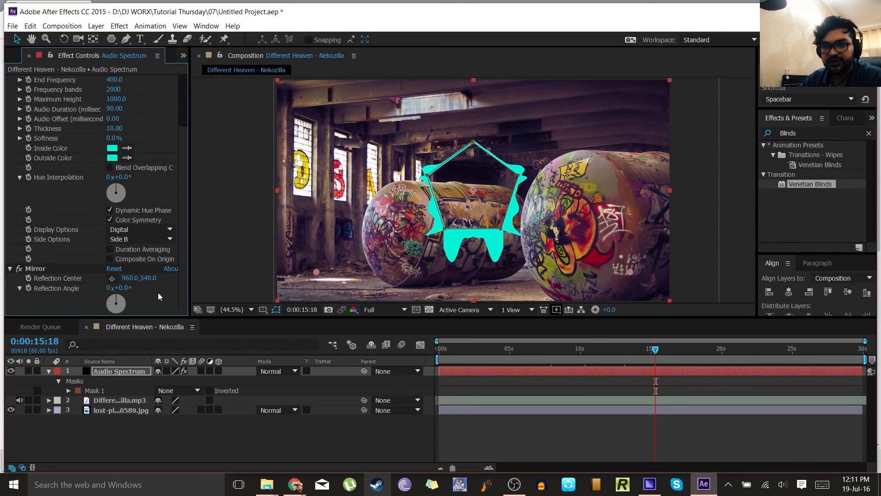
left_click(20, 269)
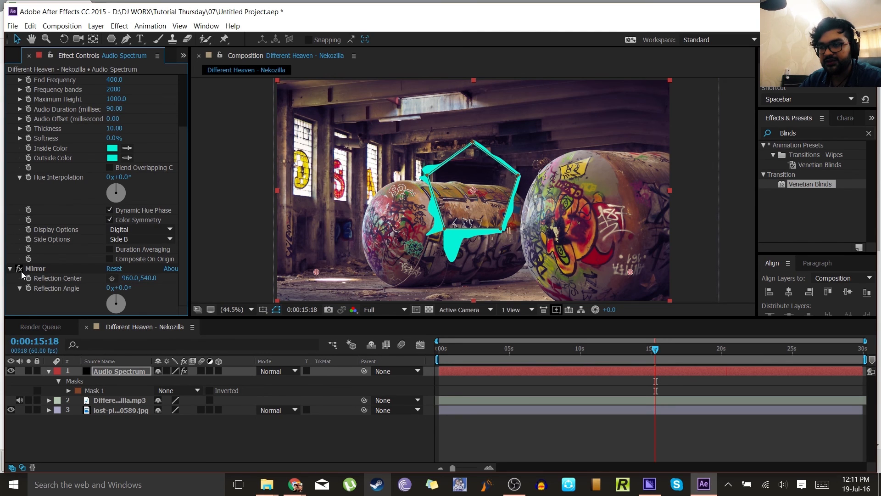
left_click(20, 269)
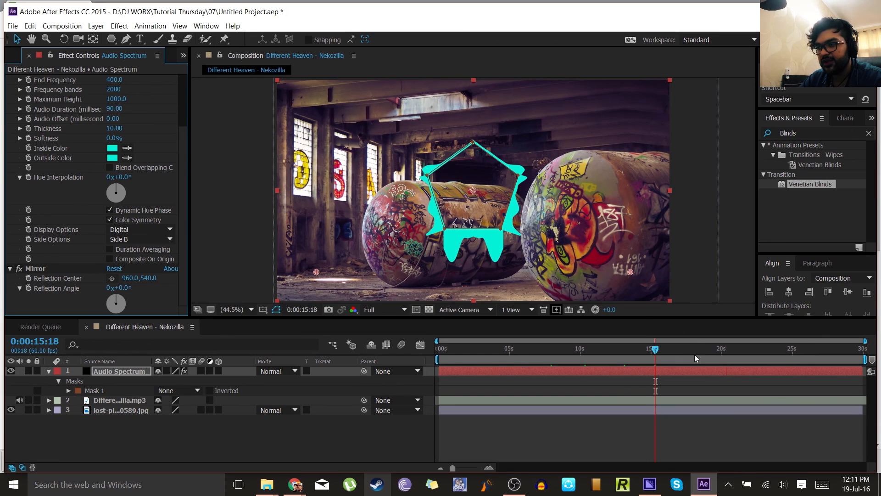
left_click_drag(694, 355, 811, 356)
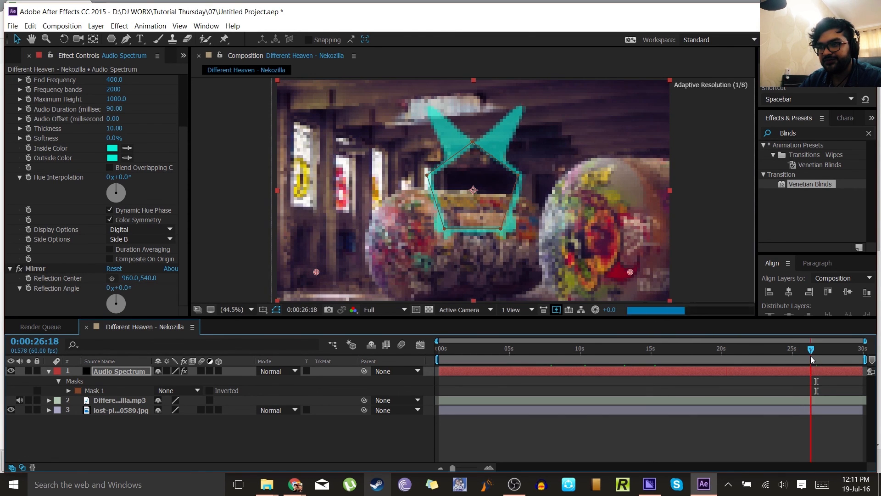
left_click(95, 420)
left_click(116, 373)
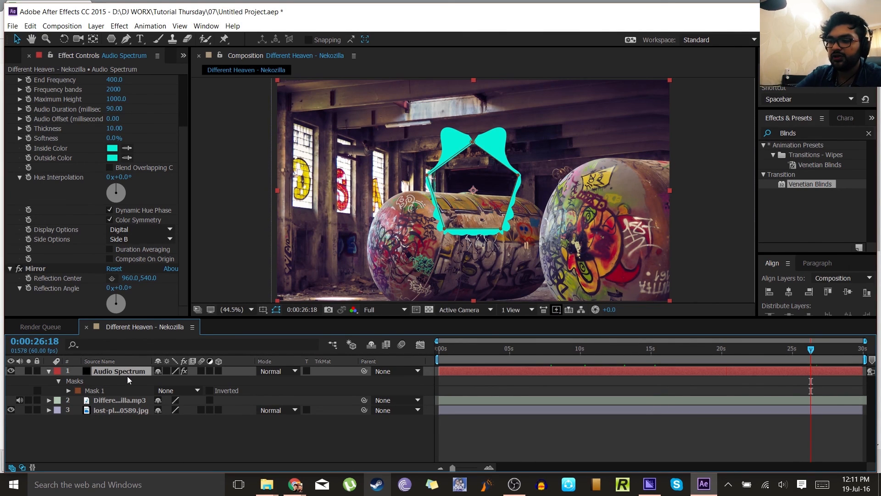
key("Delete")
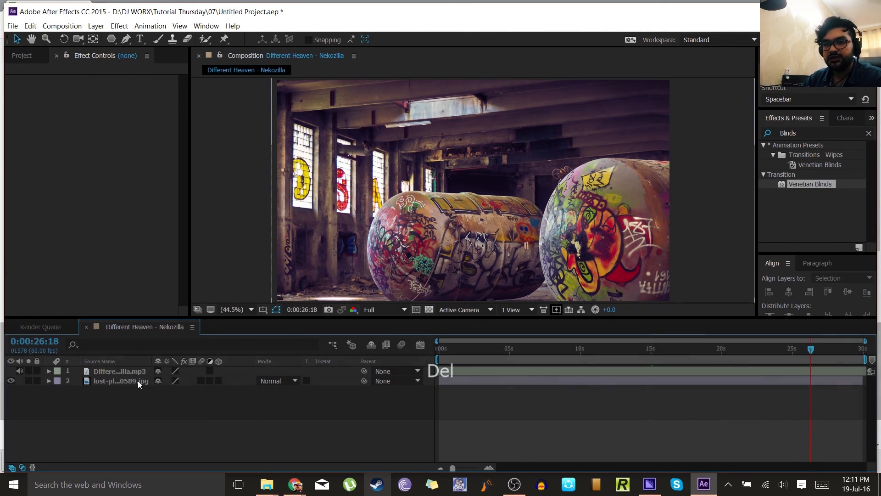
key("ctrl+z")
Save the project
key("ctrl+s")
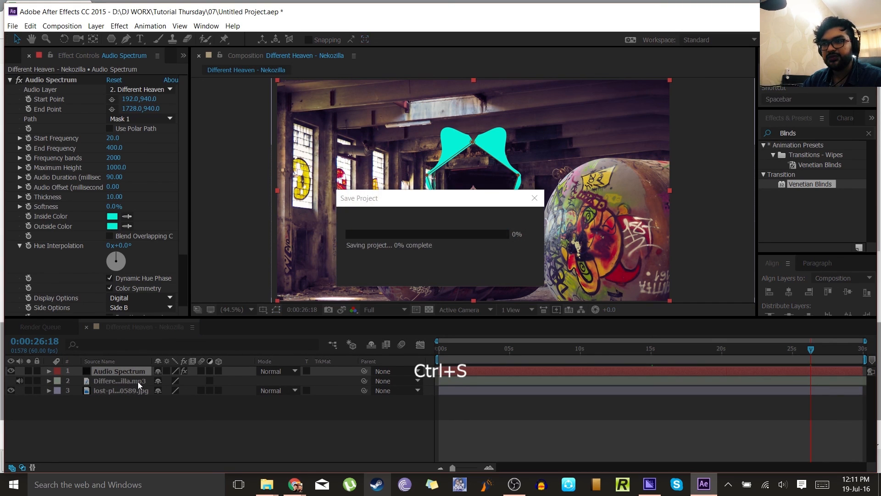